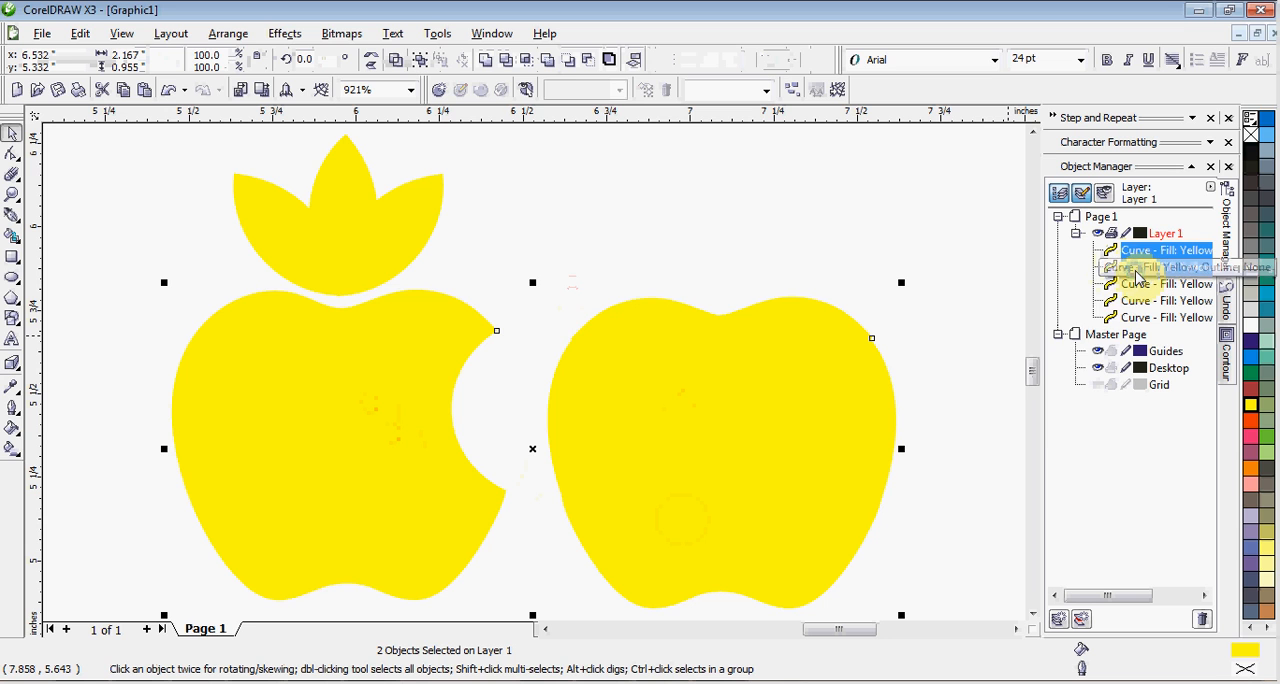
# Group the two yellow apple curves into one object in Layer 1.
pyautogui.rightClick(1134, 270)
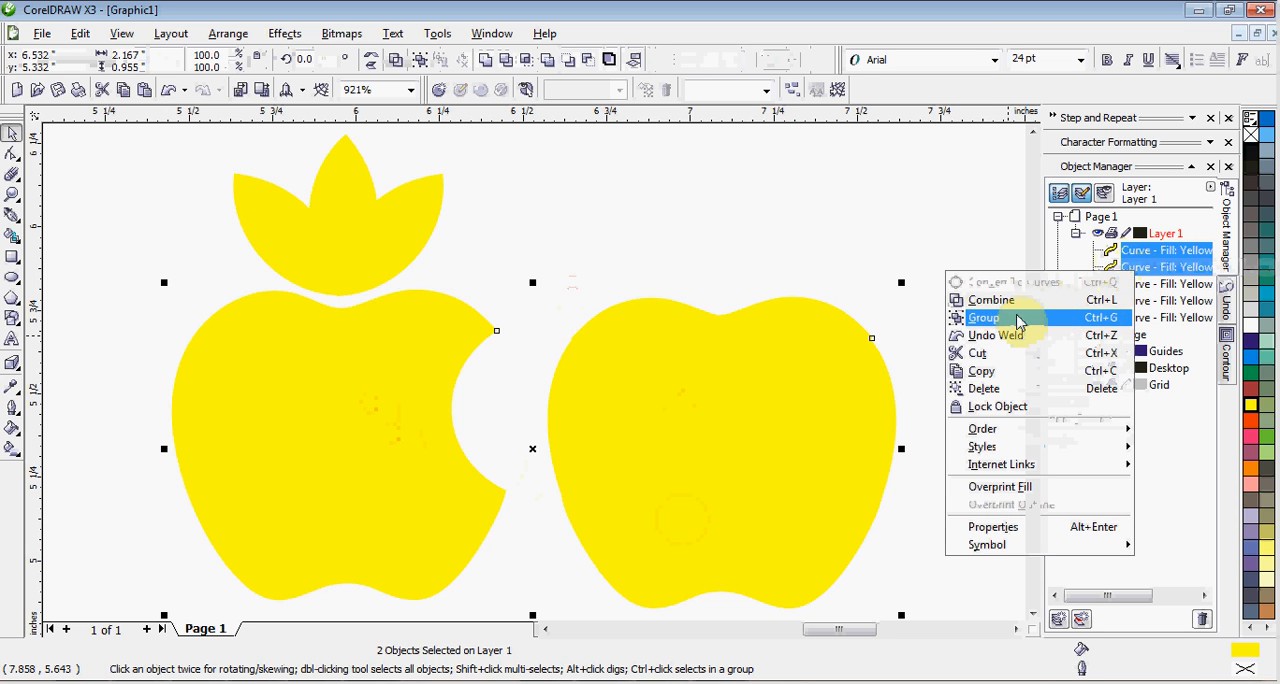
pyautogui.click(1014, 322)
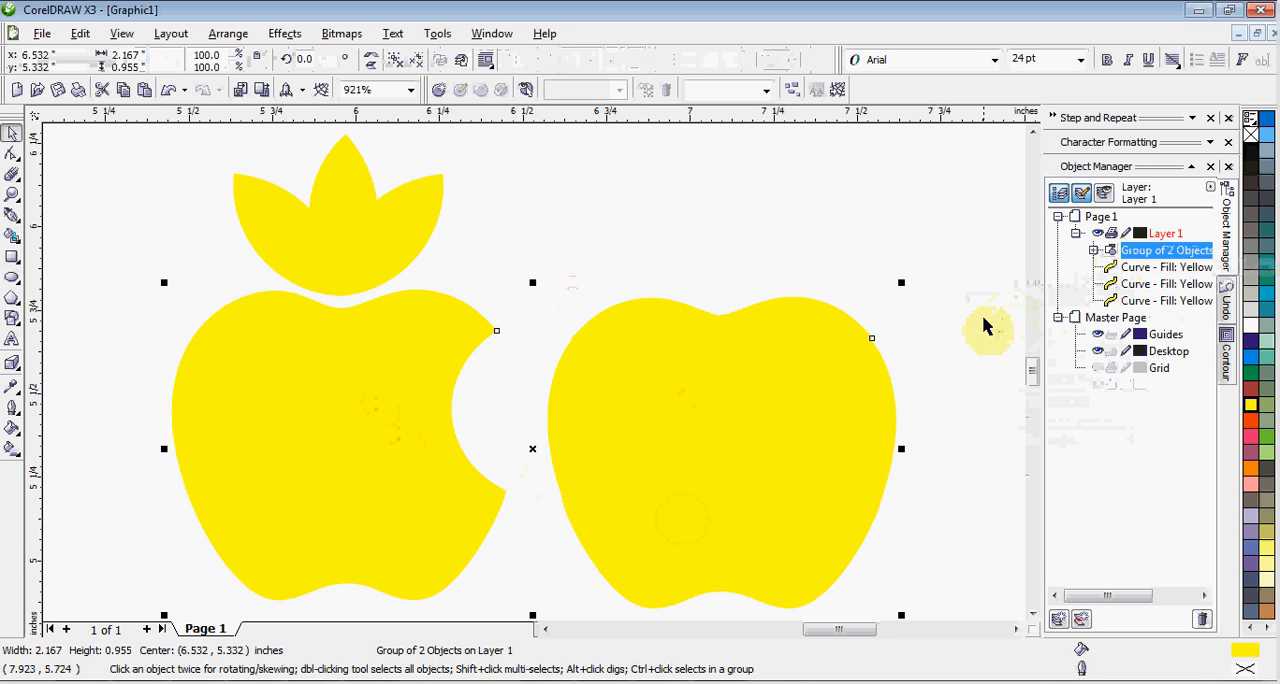
pyautogui.click(846, 252)
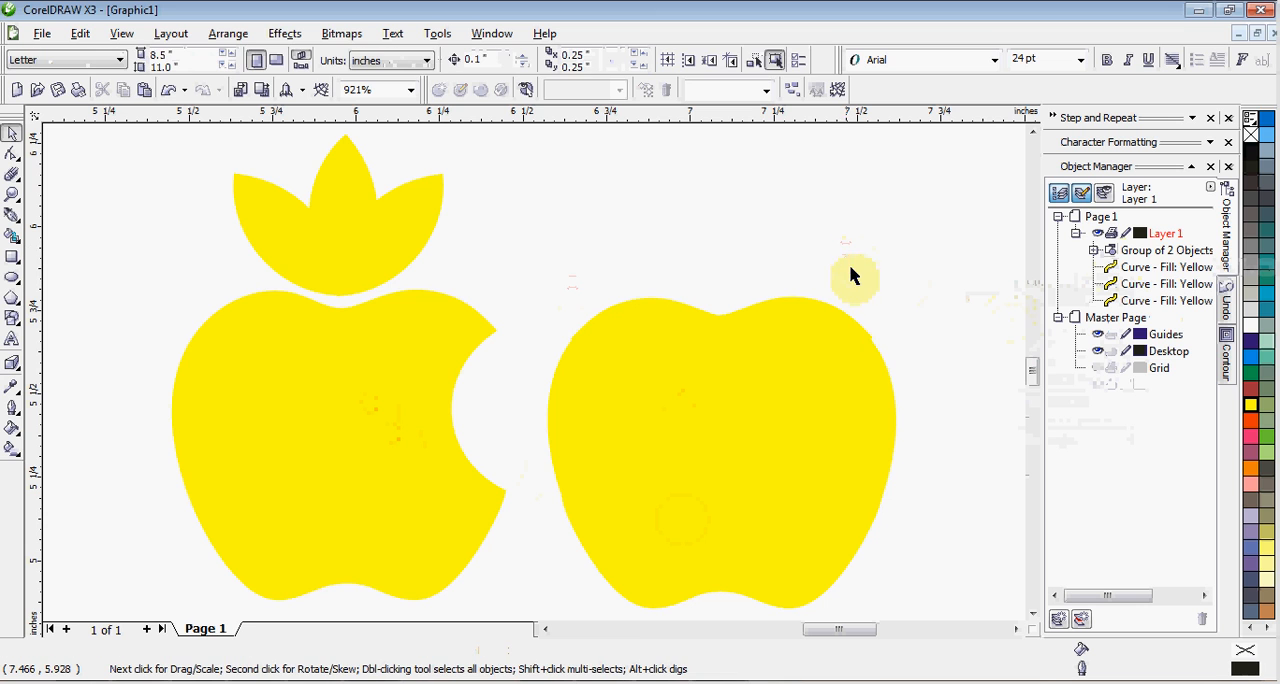
# Try orange-red and brownish-red fills on the apple group, settling on Avocado Green.
pyautogui.click(778, 392)
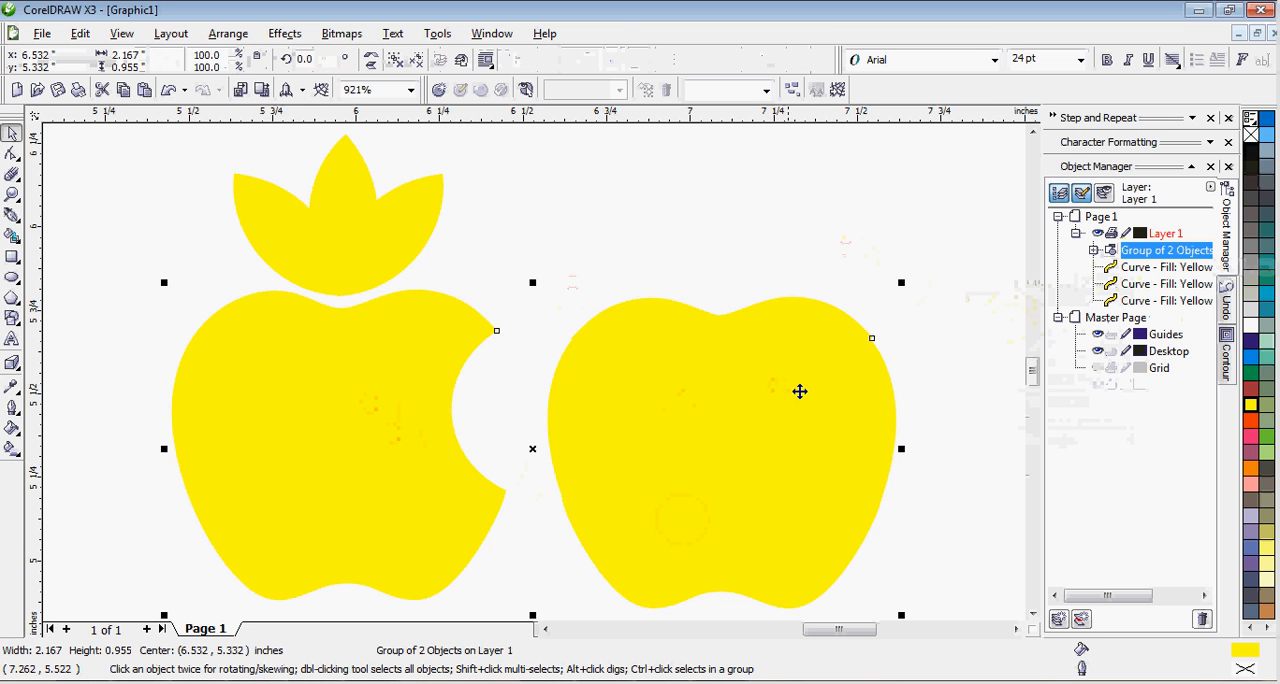
pyautogui.click(1252, 428)
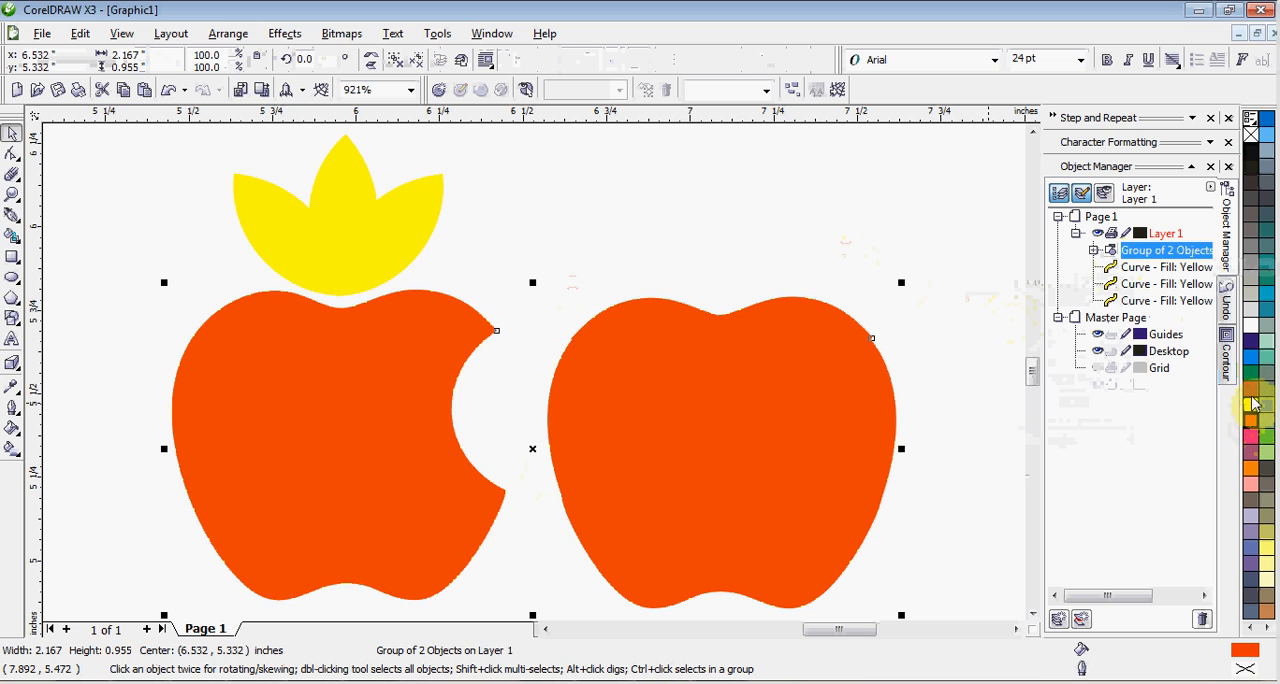
pyautogui.click(1252, 393)
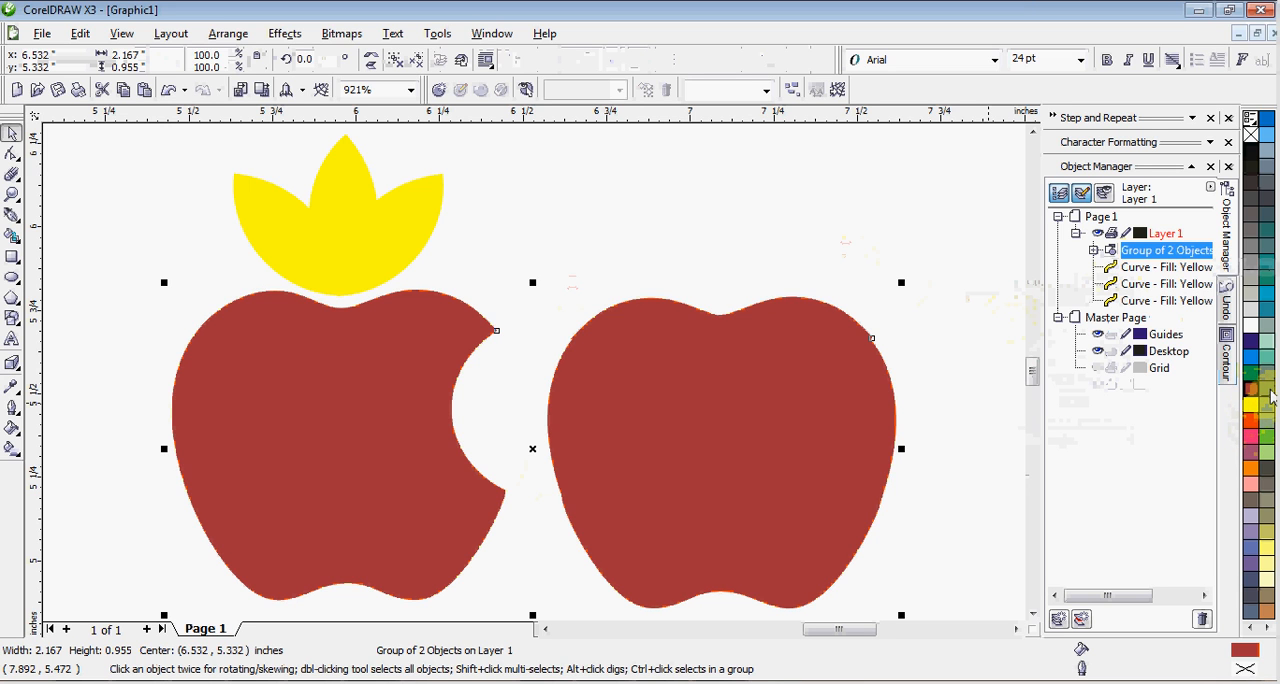
pyautogui.click(1268, 394)
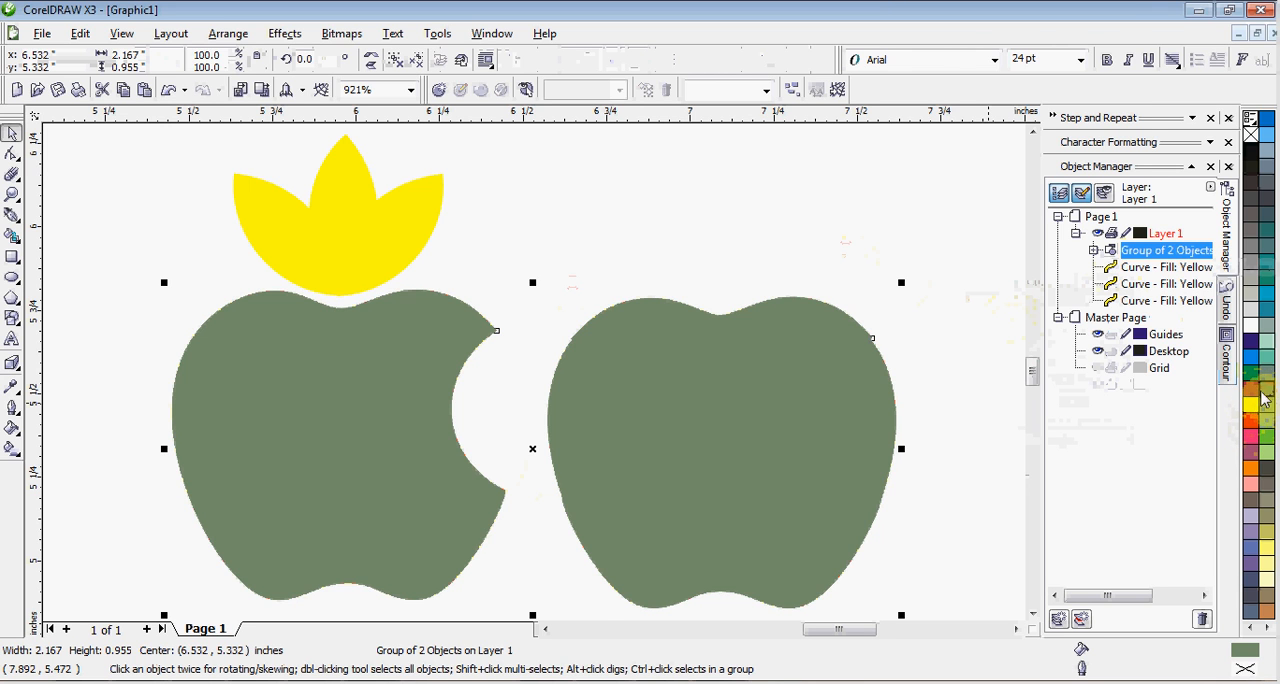
# Ungroup the two apples into separate curves and clear the selection.
pyautogui.rightClick(1173, 255)
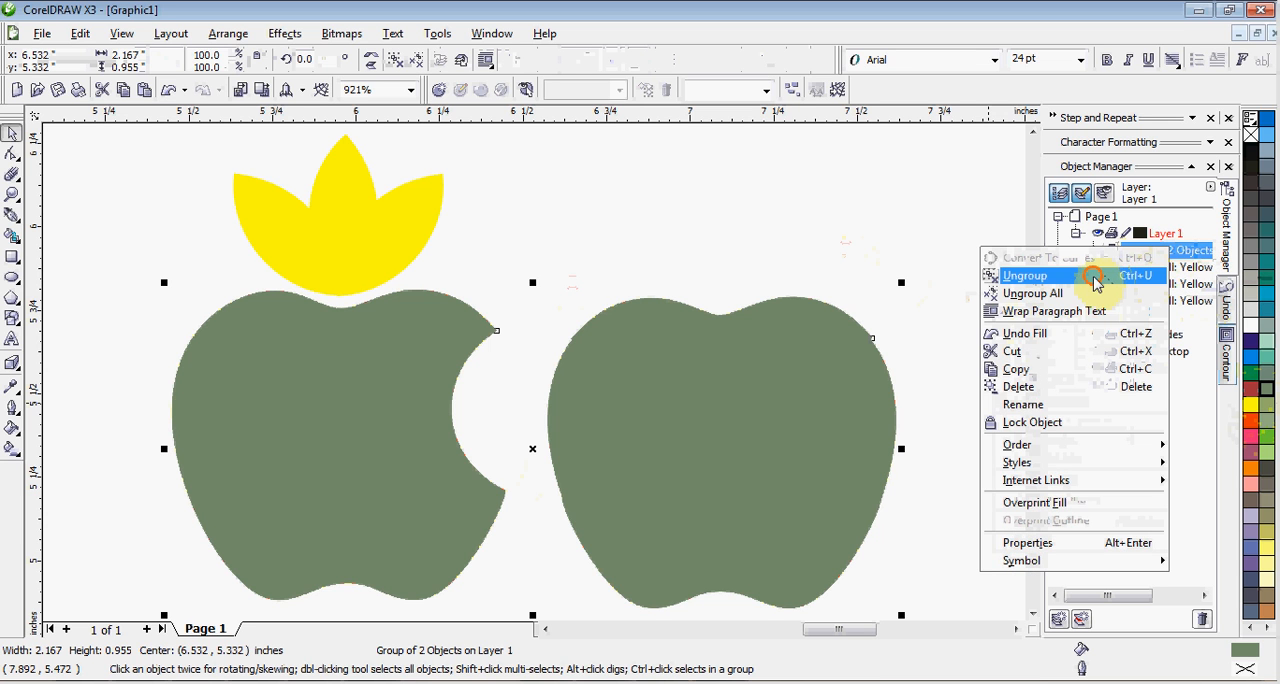
pyautogui.click(1095, 279)
pyautogui.click(893, 208)
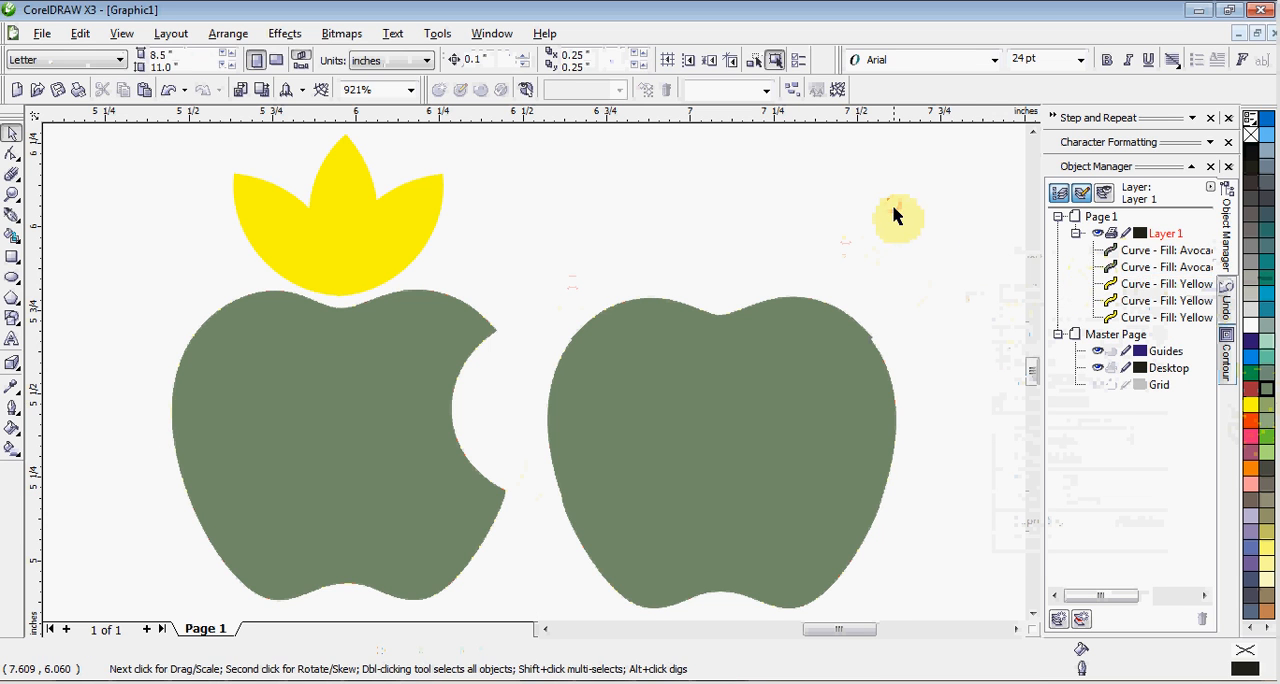
# Fill the whole apple without the bite with Corel Red.
pyautogui.click(828, 352)
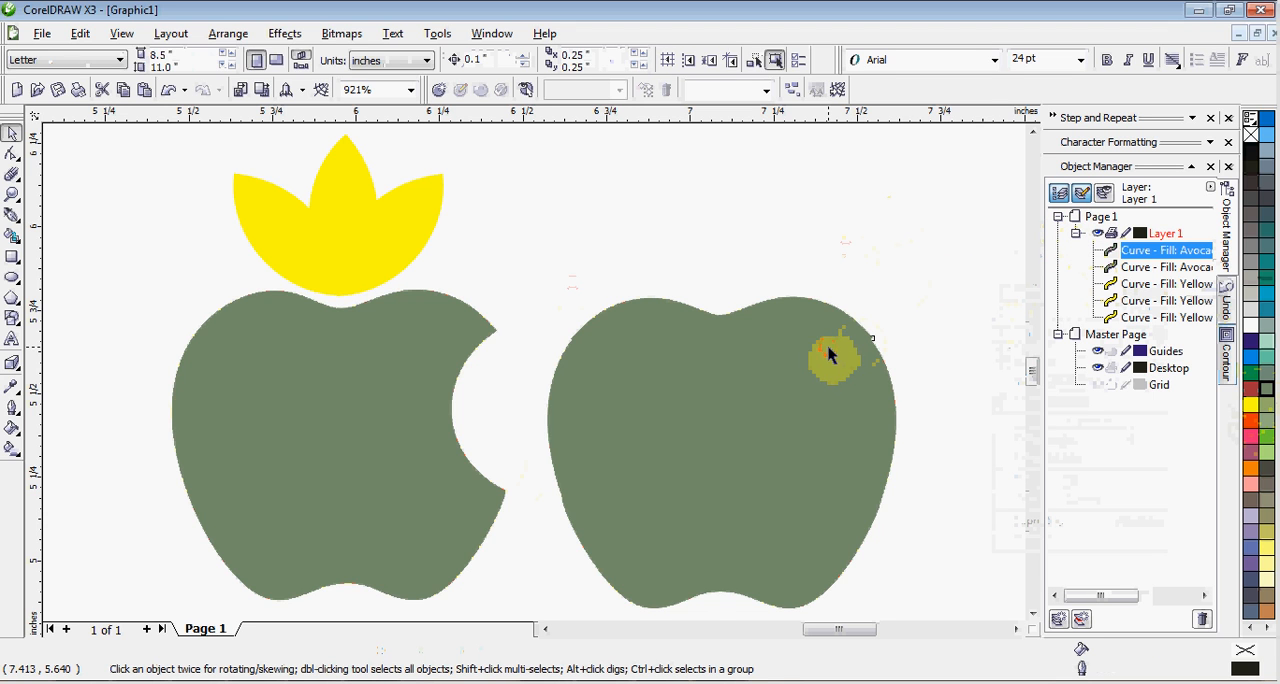
pyautogui.click(1252, 426)
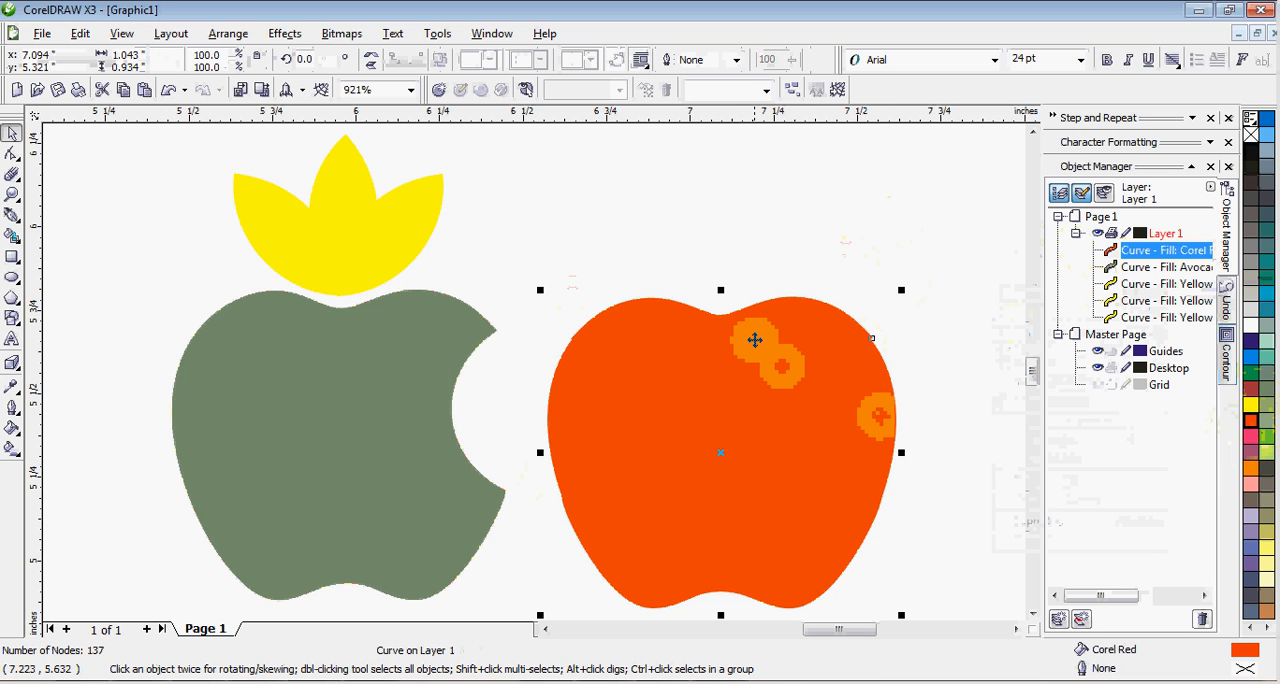
pyautogui.click(695, 266)
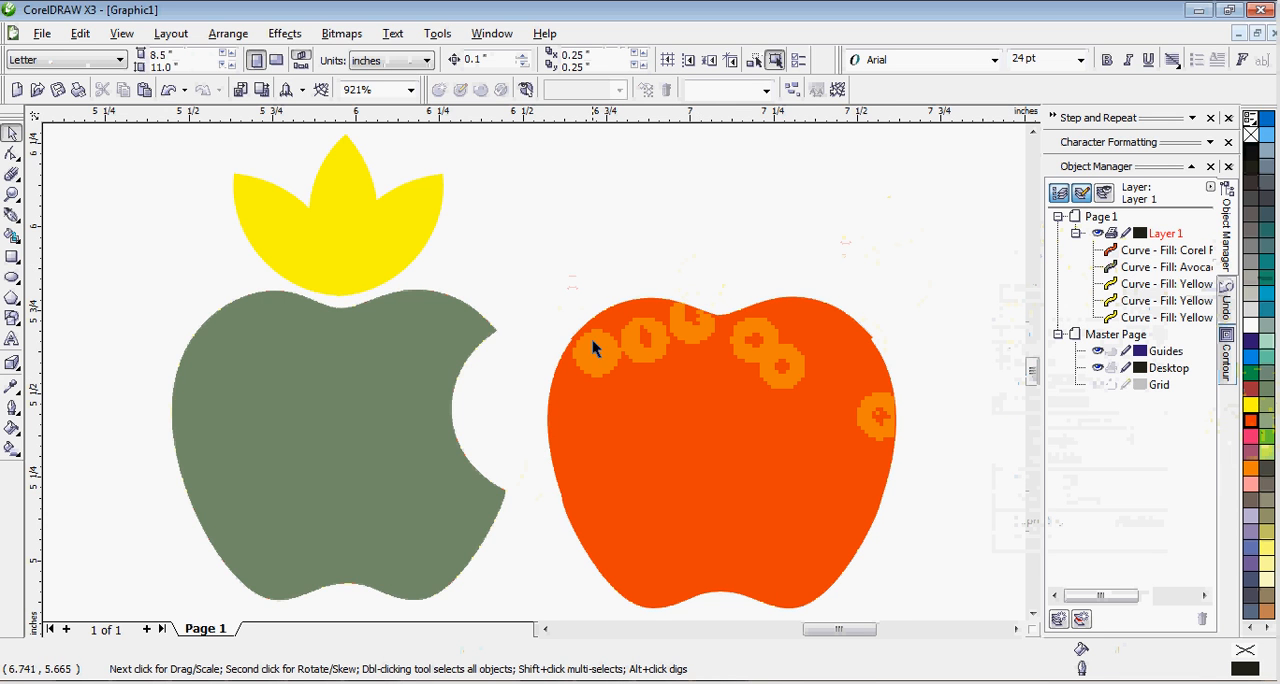
# Check the bitten apple and middle leaf as separate objects and switch the drawing display to Wireframe.
pyautogui.click(388, 370)
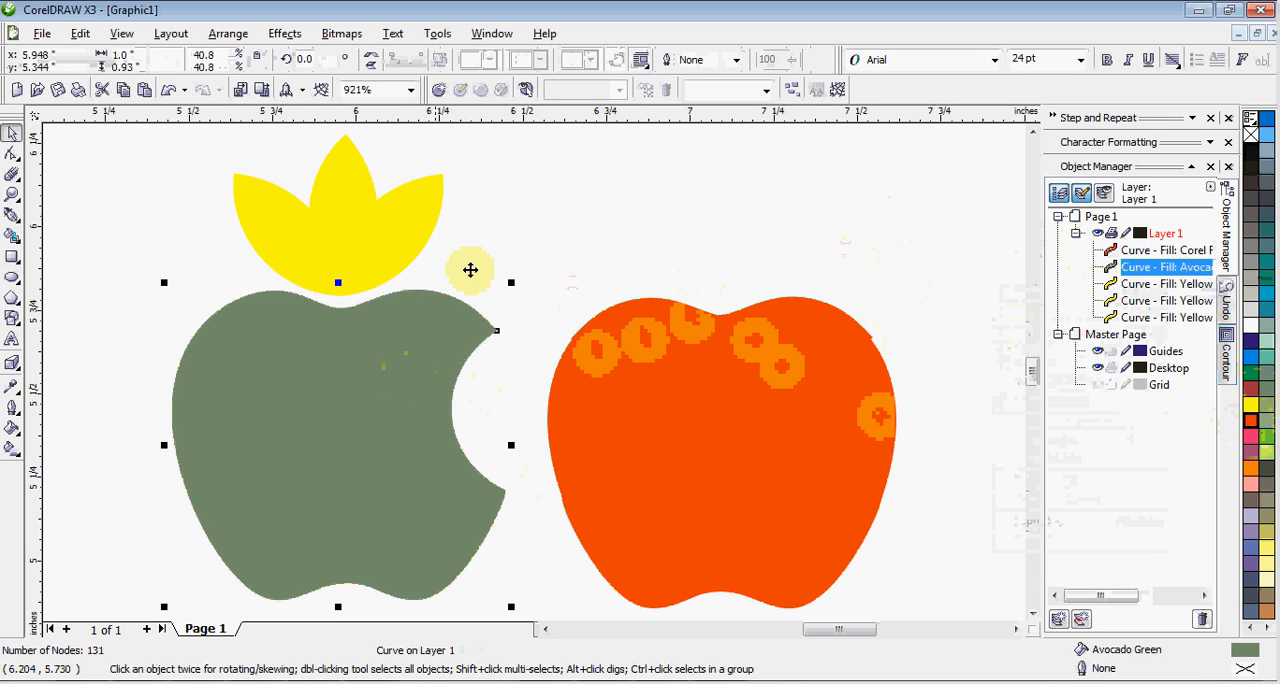
pyautogui.click(515, 232)
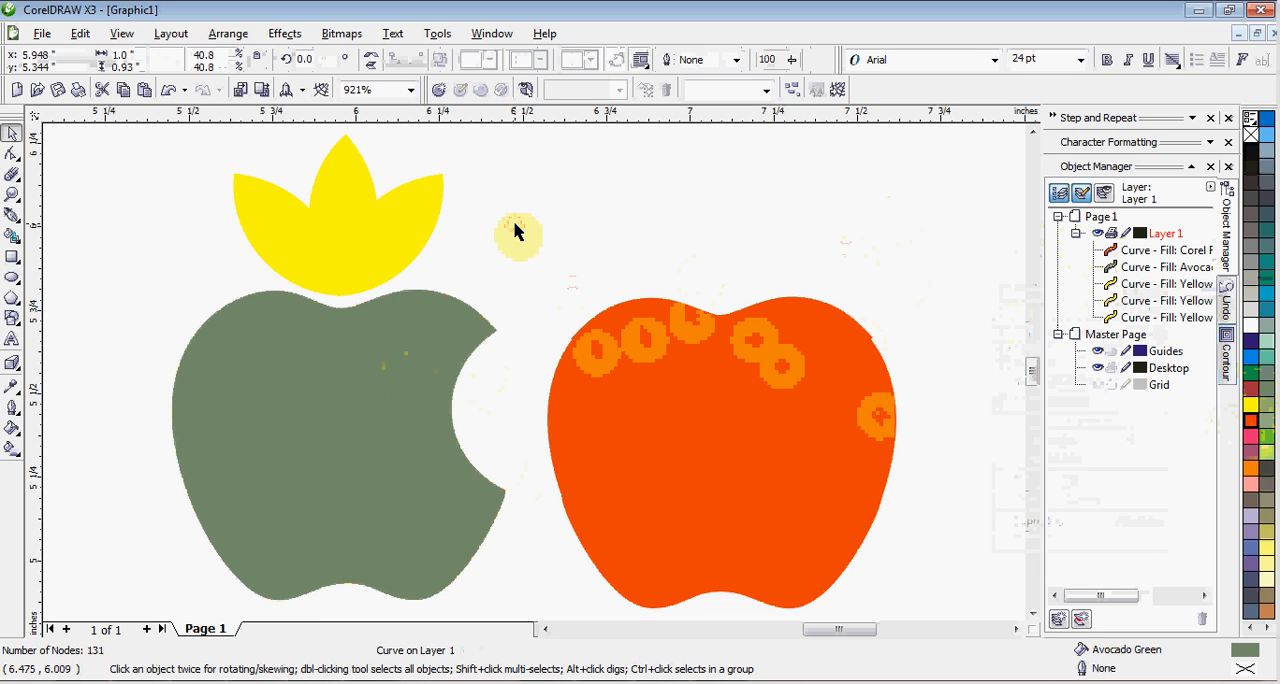
pyautogui.click(340, 238)
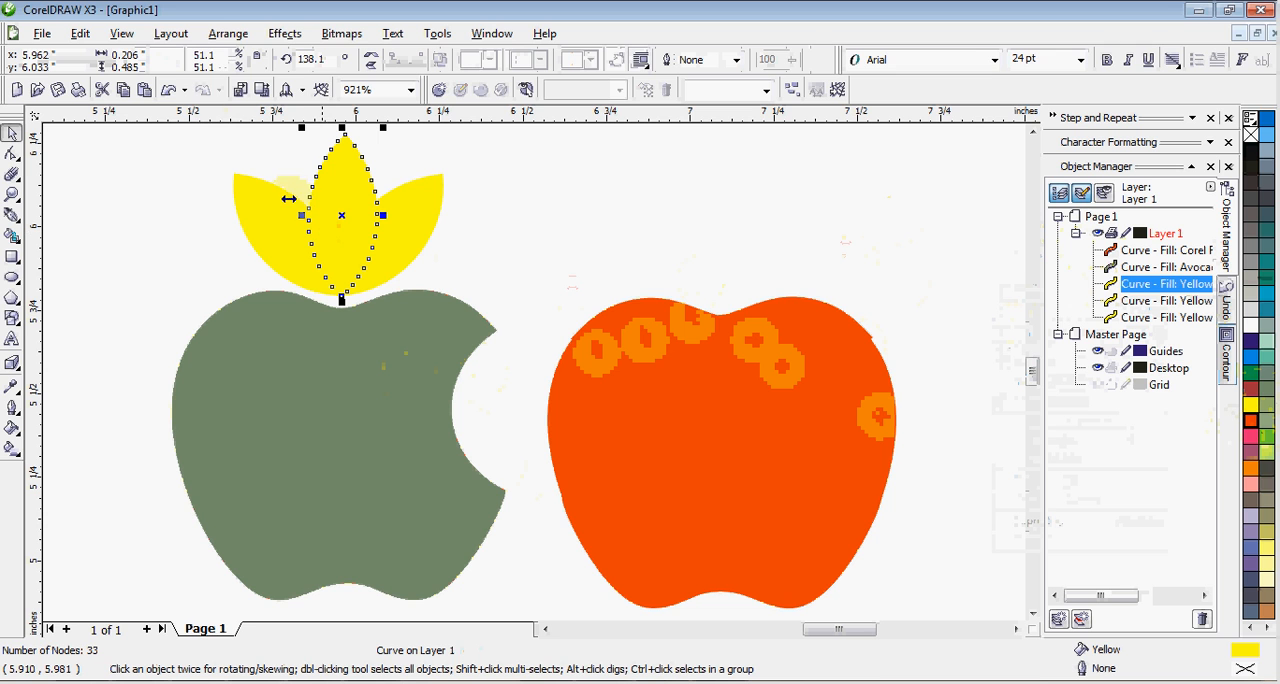
pyautogui.click(131, 42)
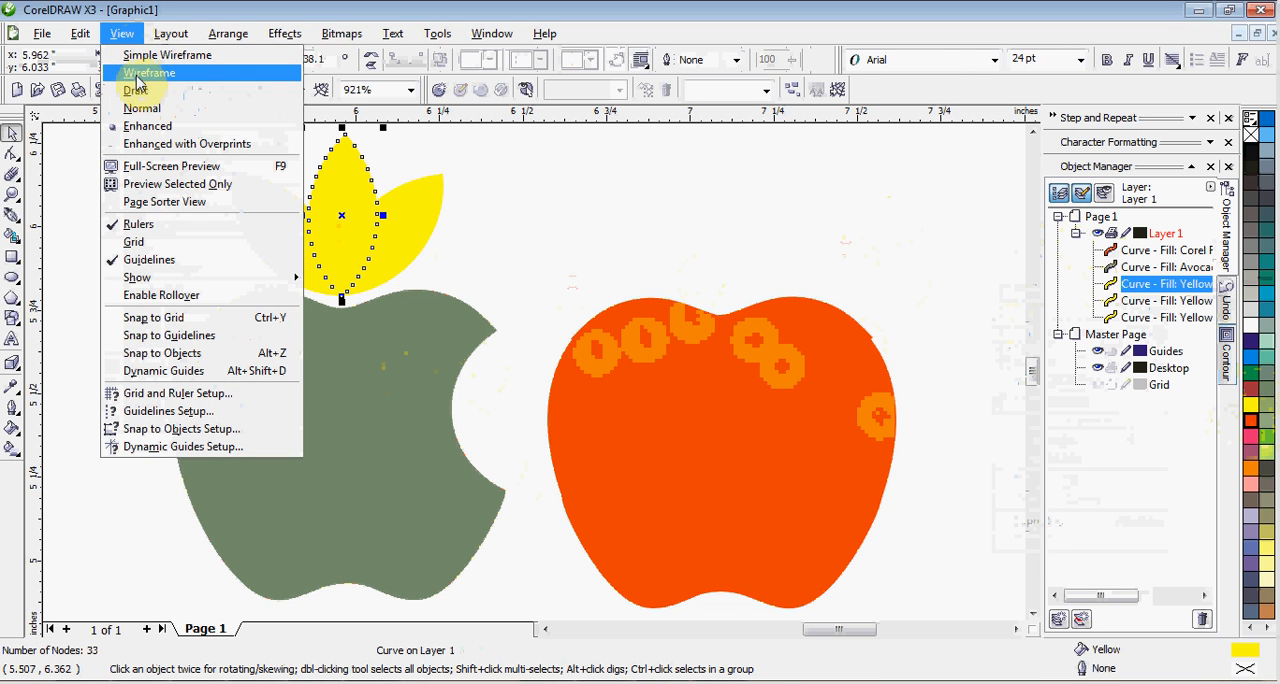
pyautogui.click(140, 75)
pyautogui.click(591, 206)
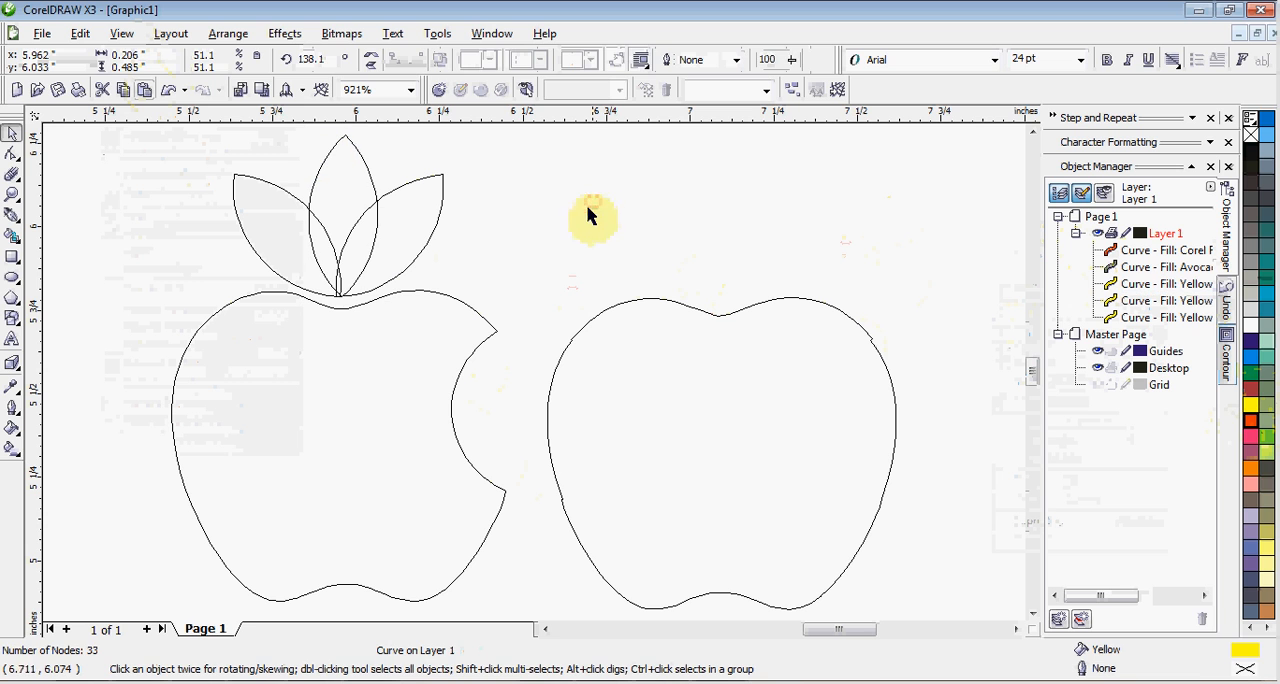
# Select the three leaf curves above the bitten apple and group them.
pyautogui.click(396, 230)
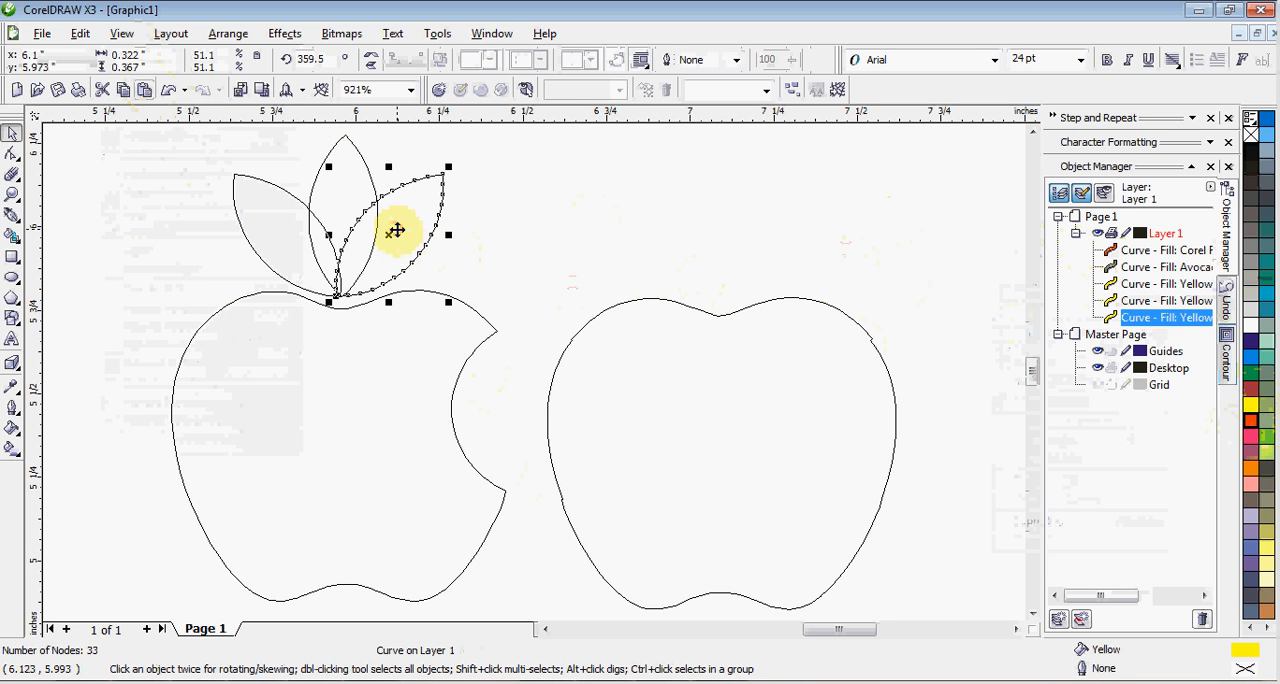
pyautogui.click(558, 218)
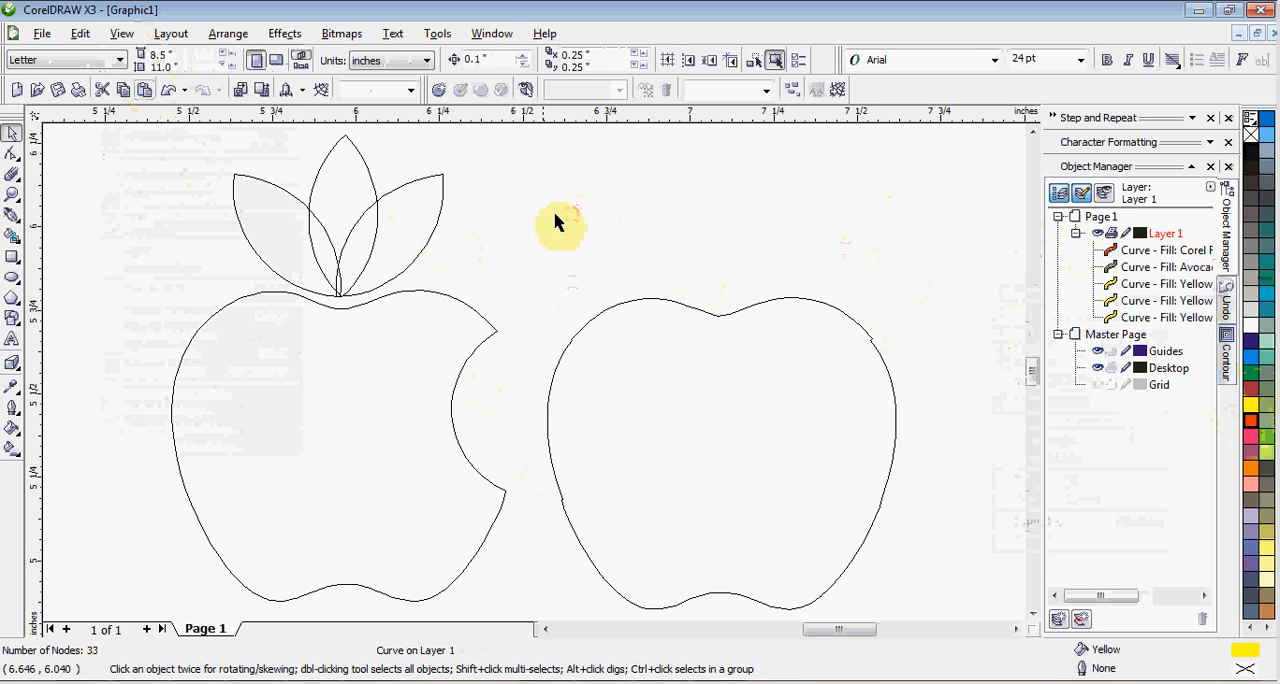
pyautogui.click(405, 222)
pyautogui.keyDown('shift'); pyautogui.click(329, 204); pyautogui.keyUp('shift')
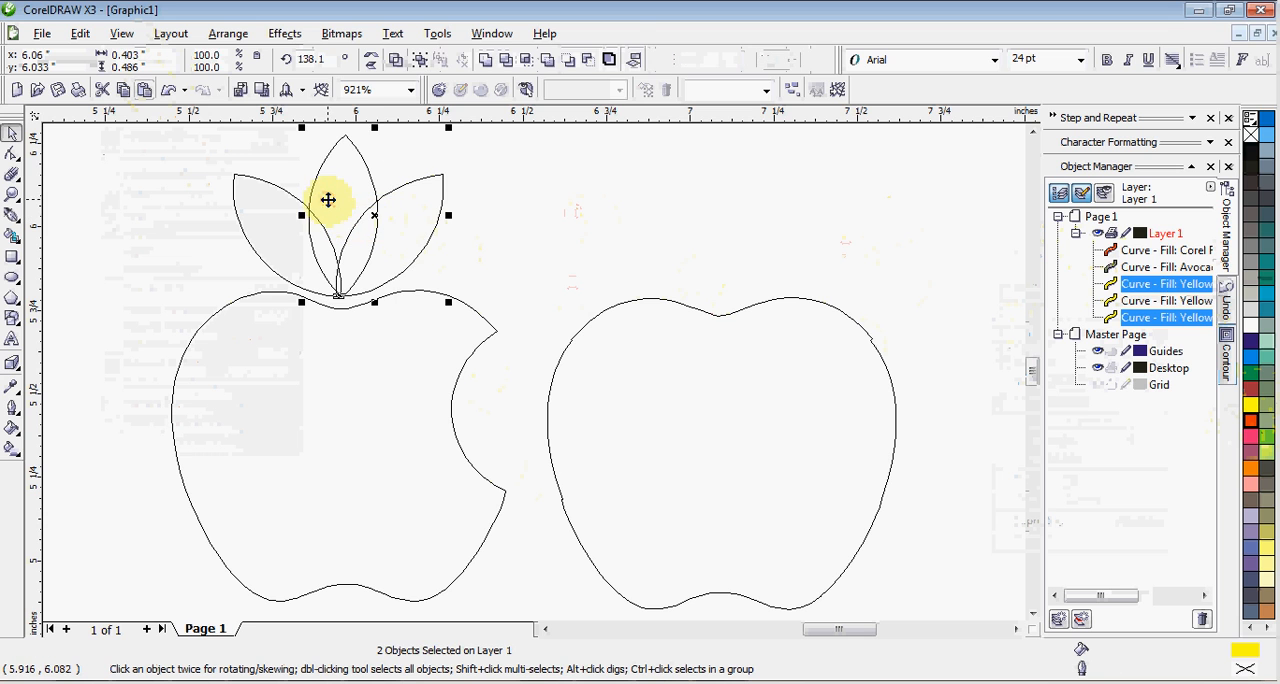
pyautogui.keyDown('shift'); pyautogui.click(268, 235); pyautogui.keyUp('shift')
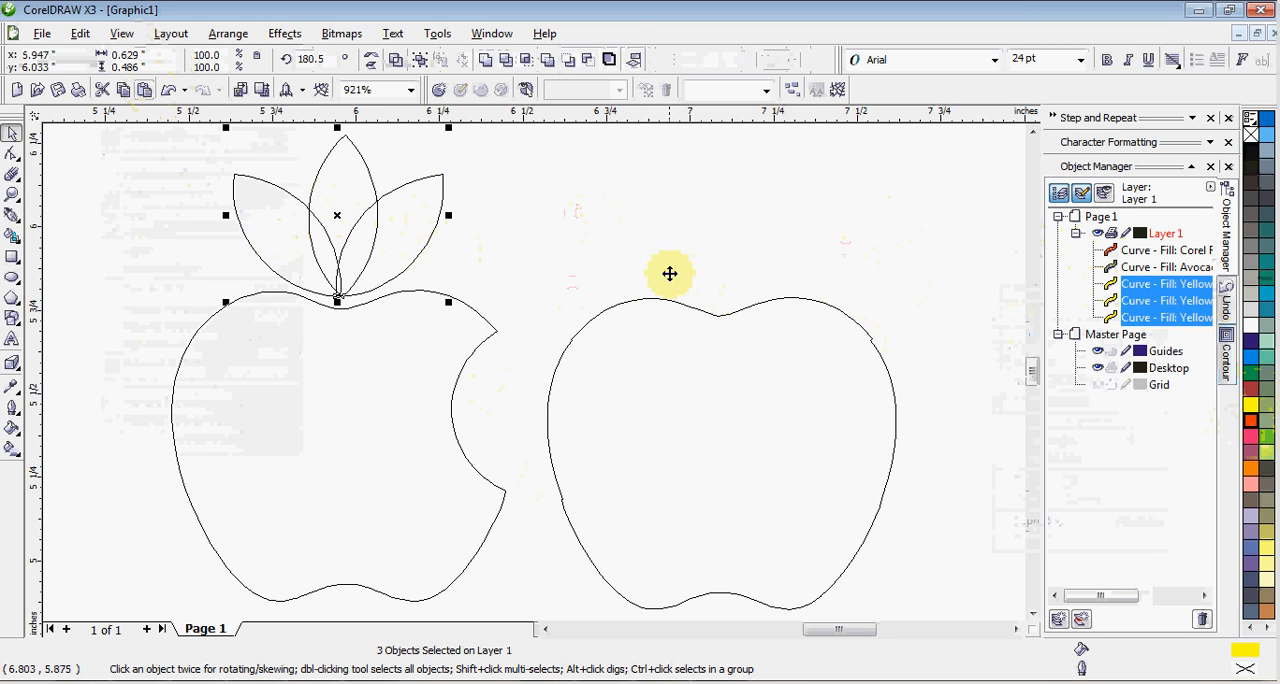
pyautogui.moveTo(1120, 288); pyautogui.dragTo(1150, 290)
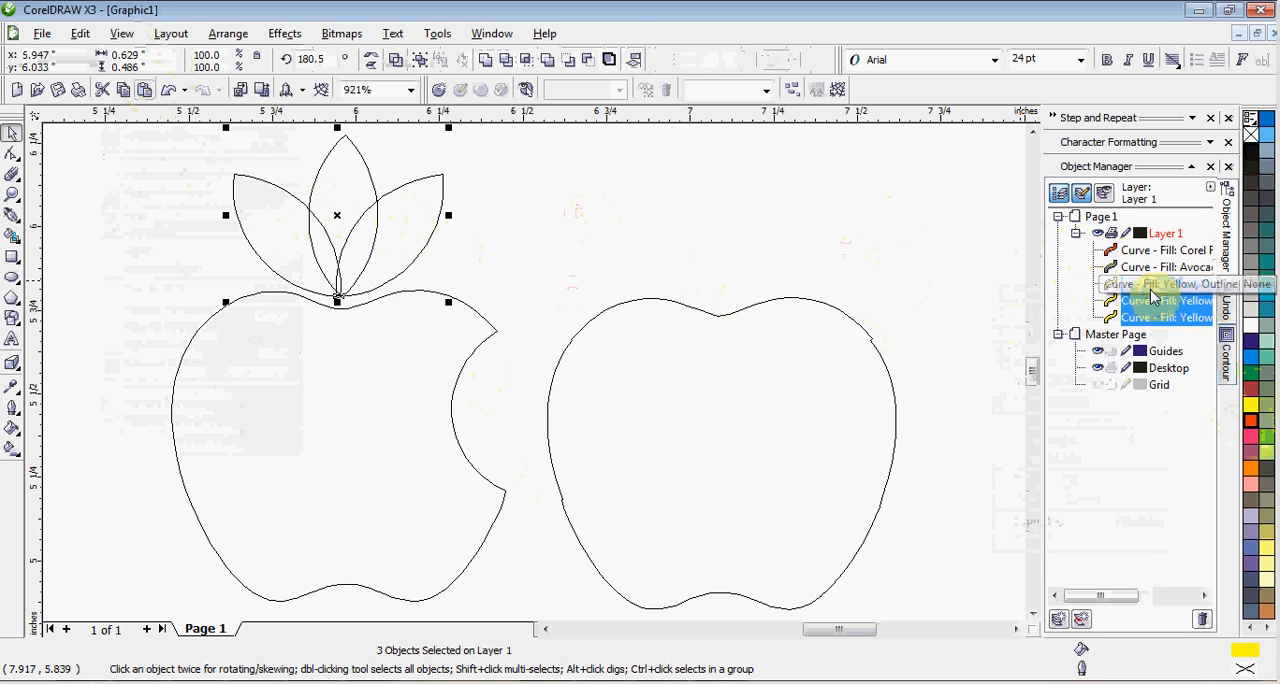
pyautogui.rightClick(1150, 290)
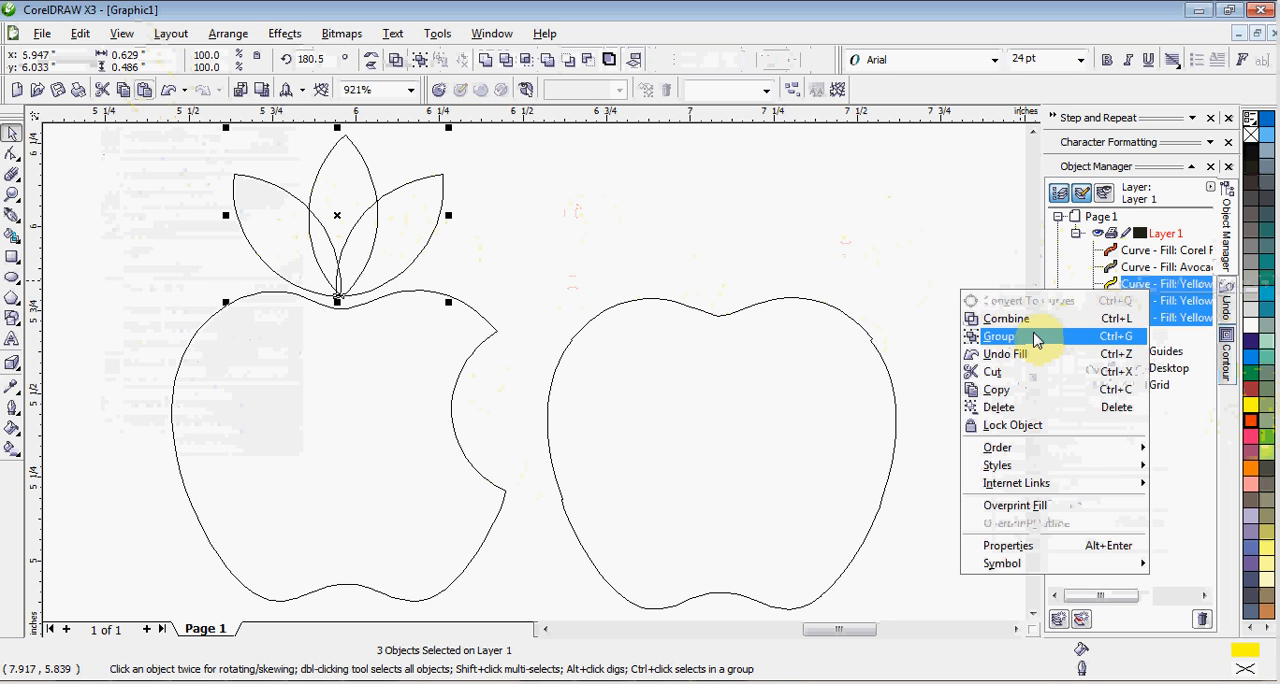
pyautogui.click(1028, 340)
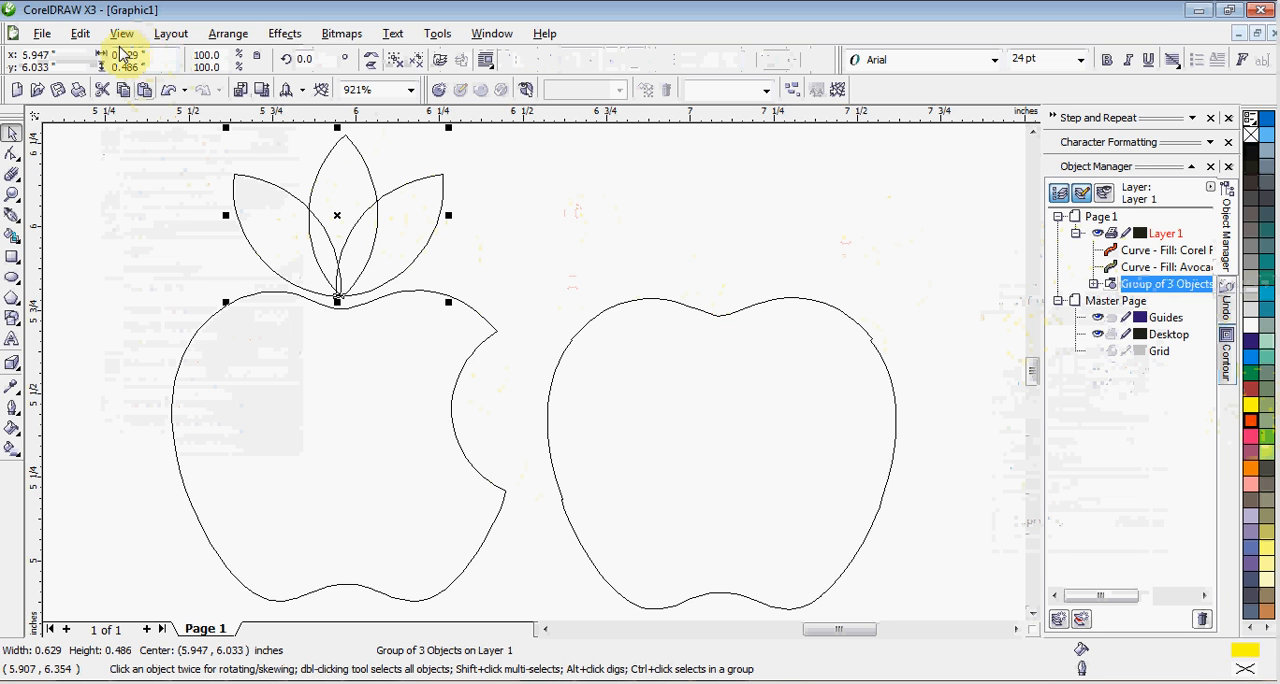
# Switch the drawing display from Wireframe to Normal view.
pyautogui.click(161, 37)
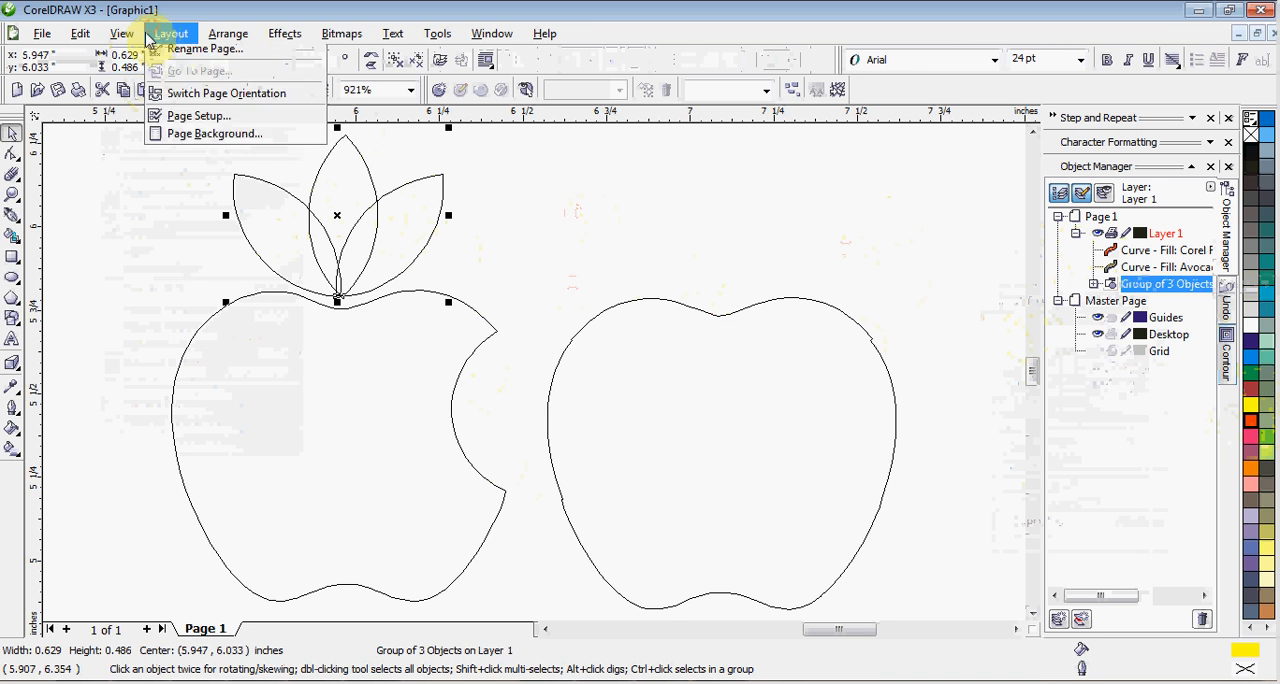
pyautogui.click(125, 39)
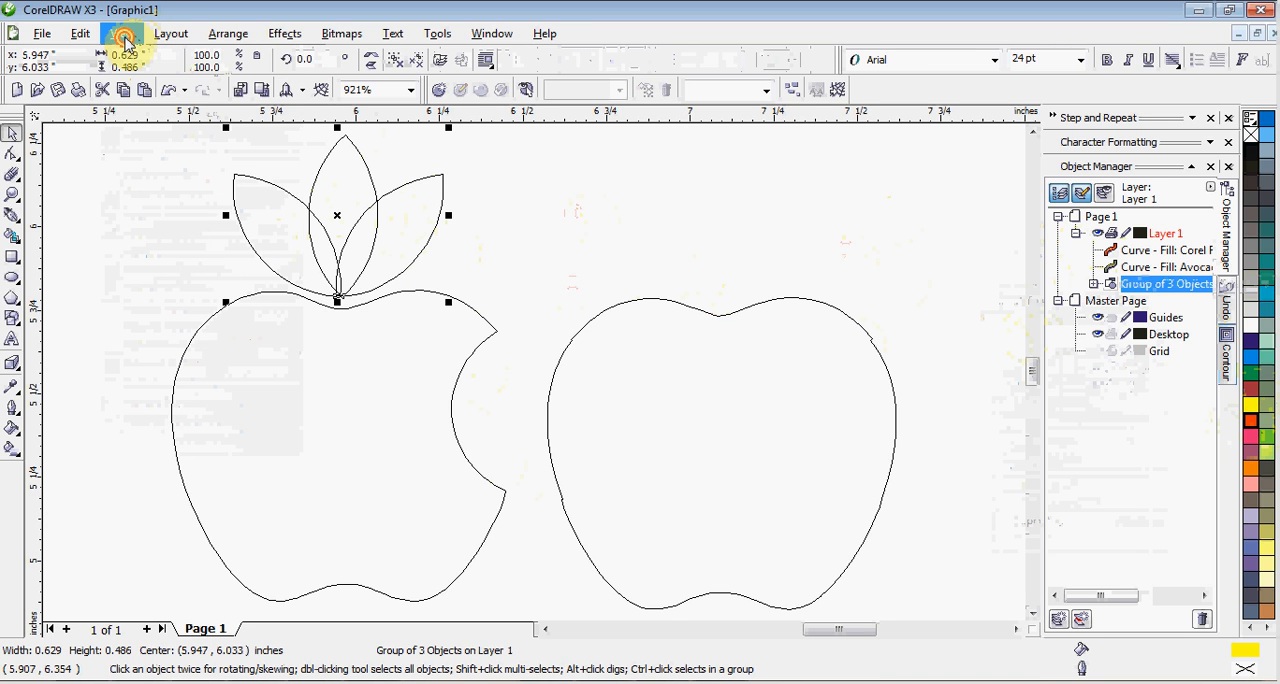
pyautogui.click(125, 40)
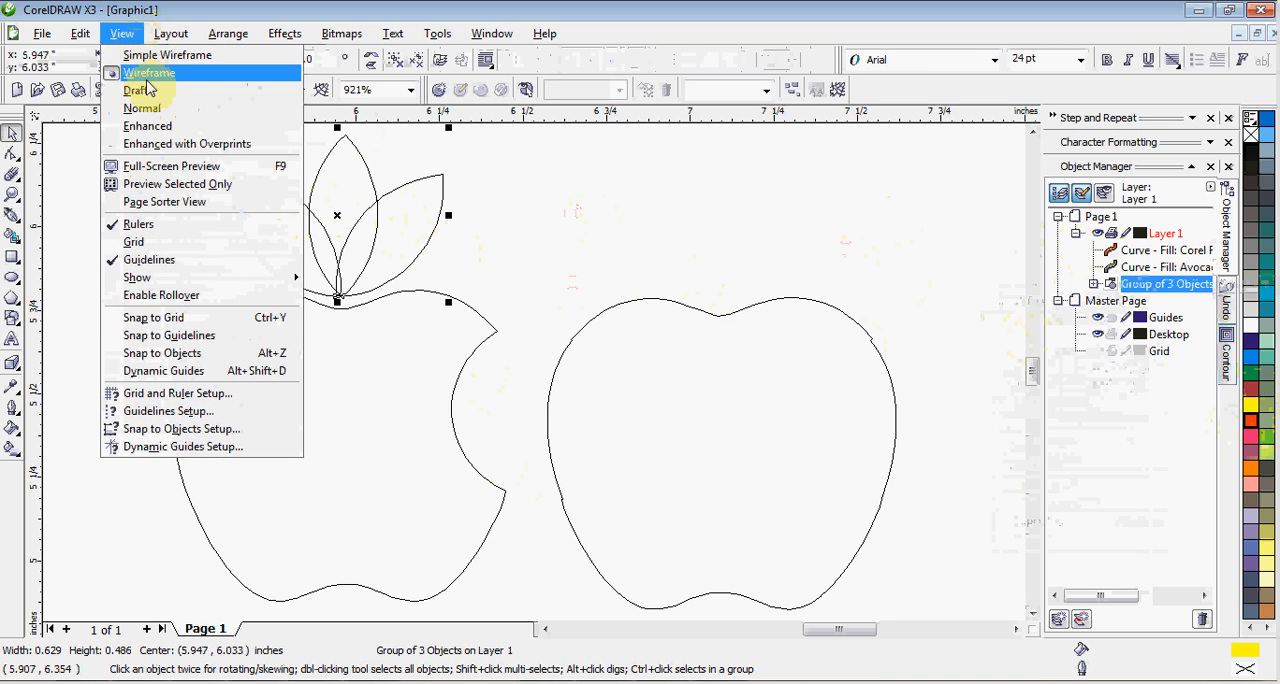
pyautogui.click(143, 108)
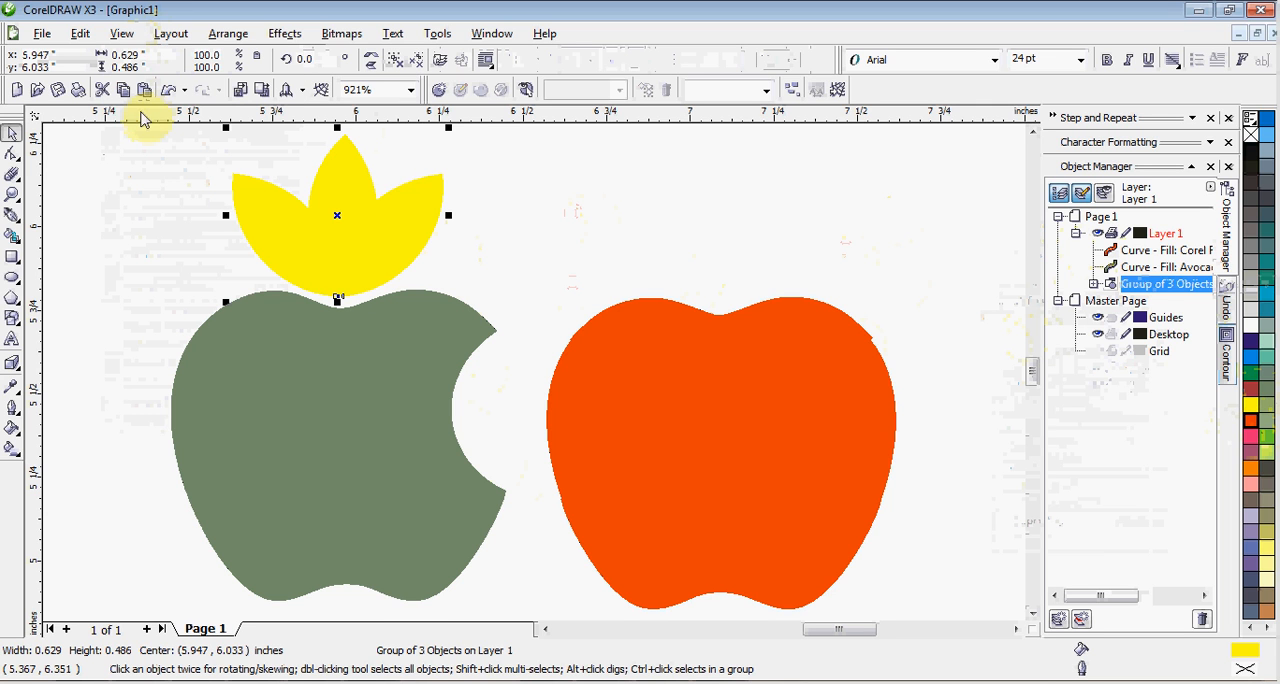
# Fill the grouped leaves with Green and ungroup them into separate curves.
pyautogui.click(1249, 398)
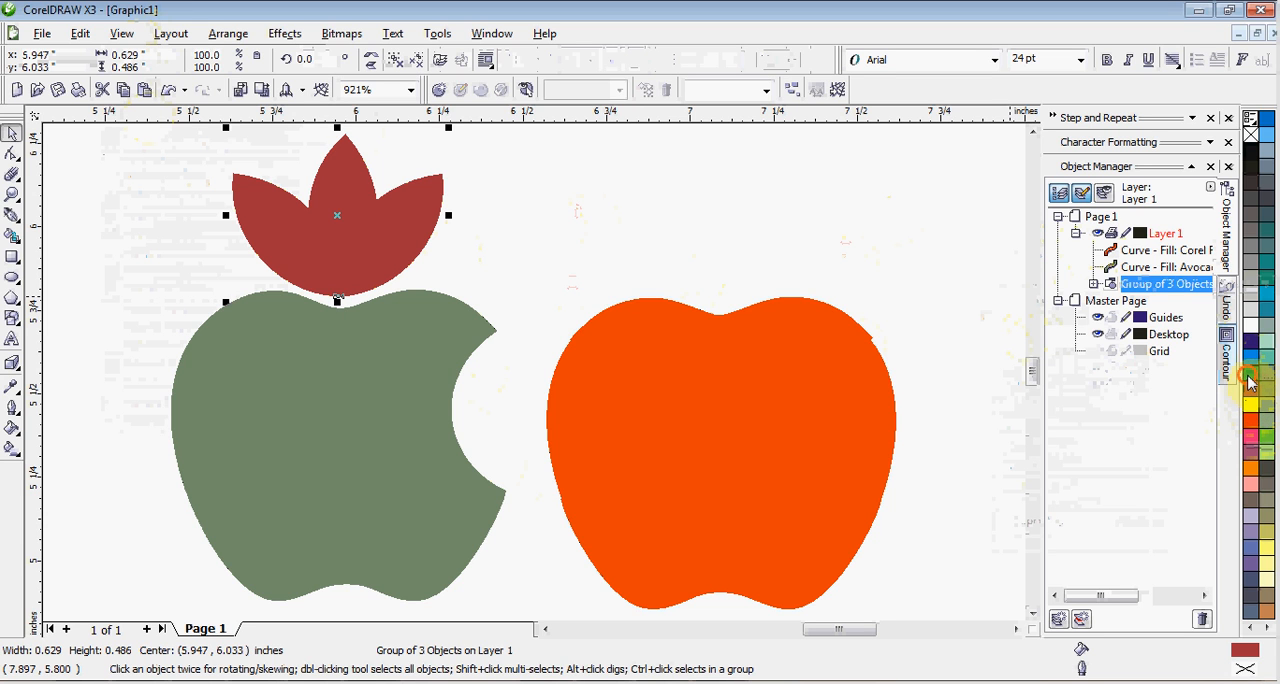
pyautogui.click(1248, 378)
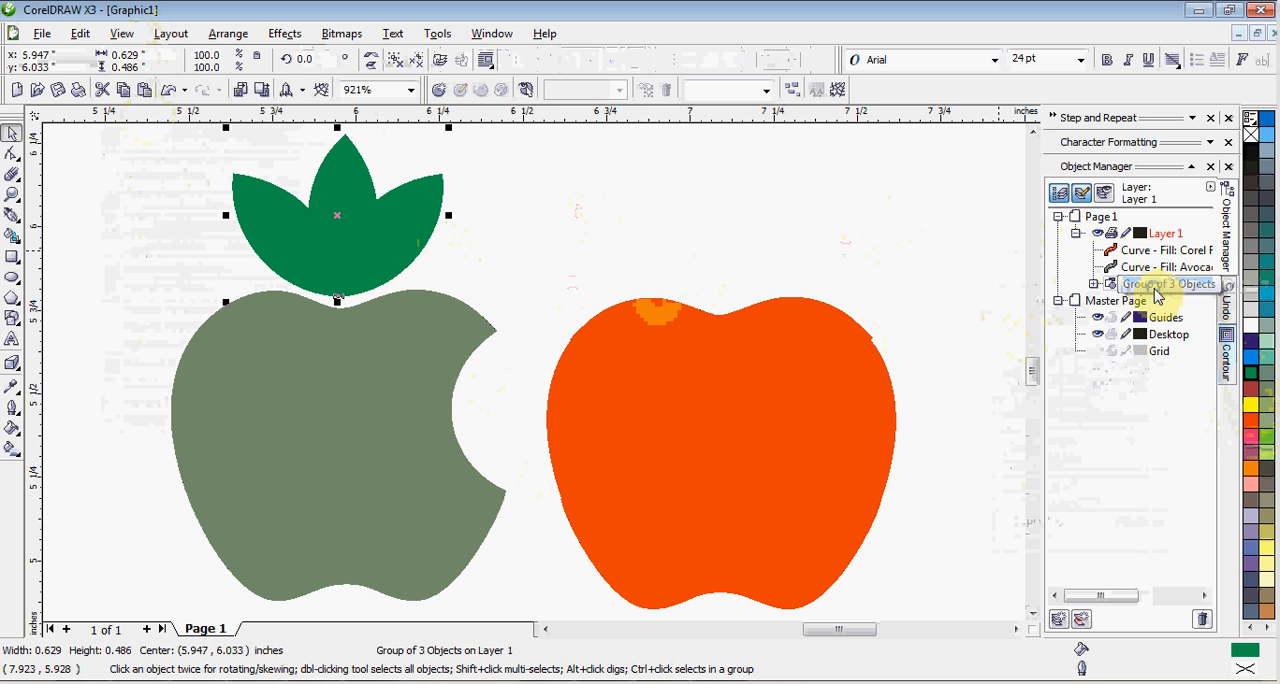
pyautogui.rightClick(1157, 290)
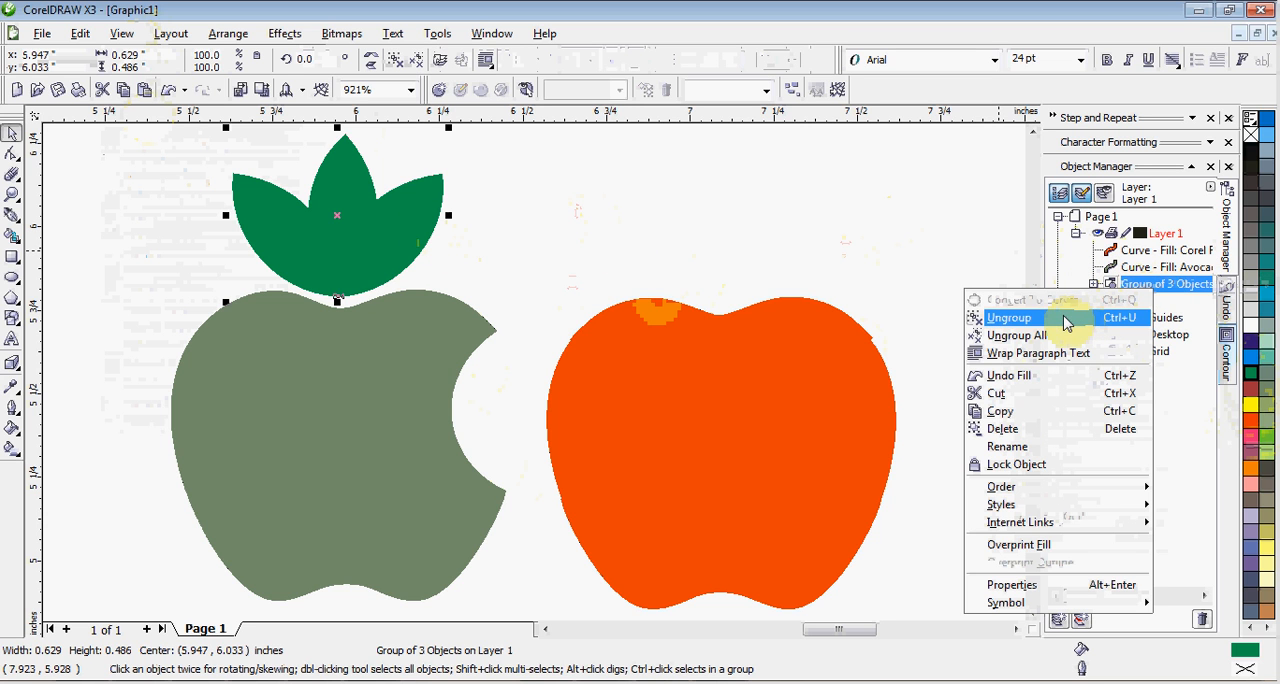
pyautogui.click(1064, 320)
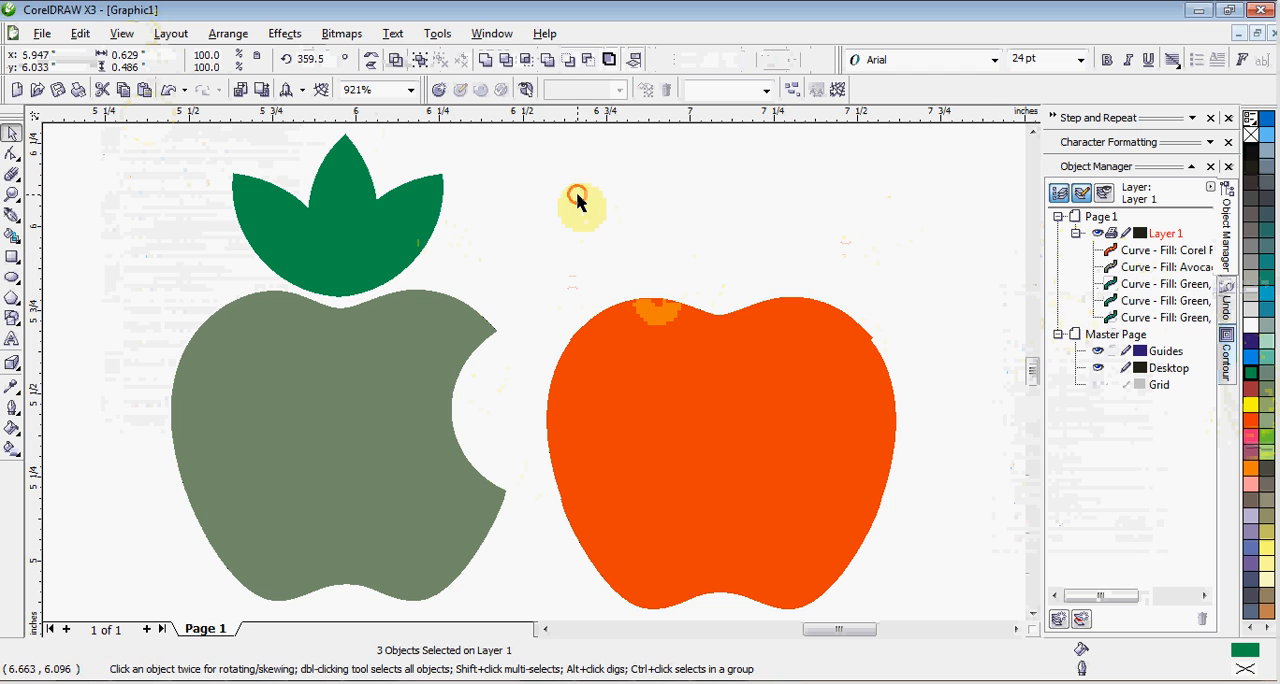
# Fill only the middle leaf above the bitten apple with Yellow and clear the selection.
pyautogui.click(313, 243)
pyautogui.click(343, 190)
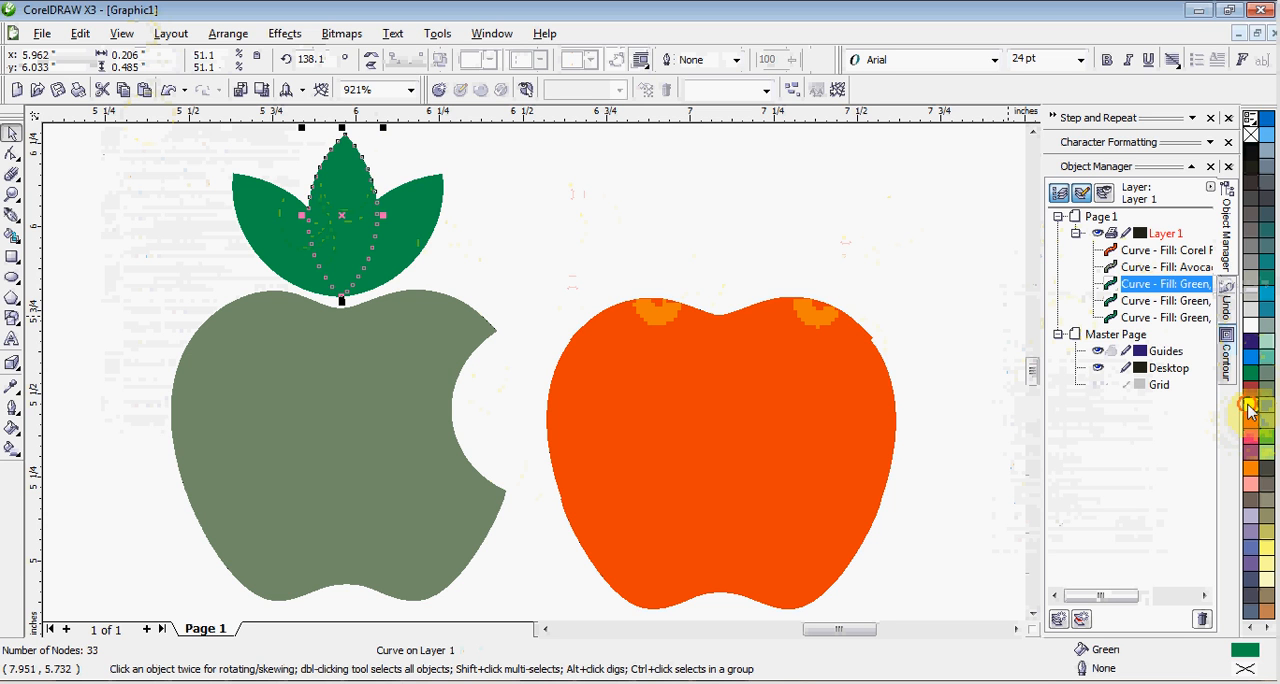
pyautogui.click(1249, 406)
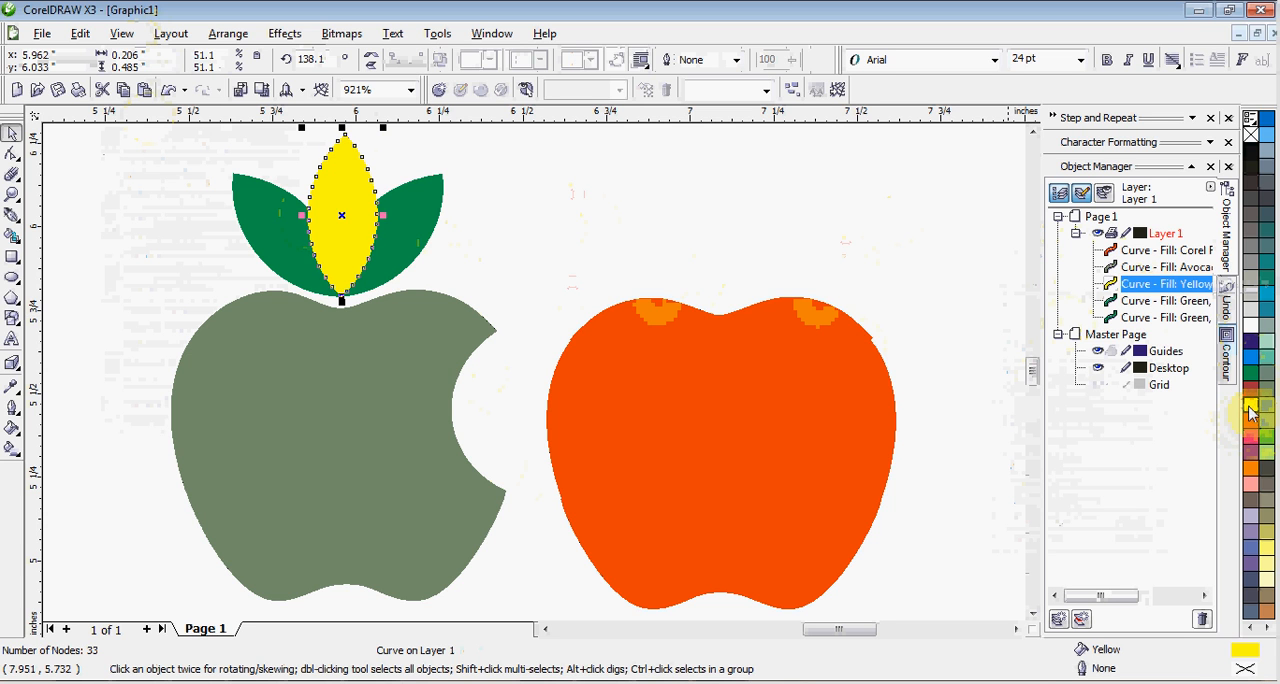
pyautogui.click(652, 237)
pyautogui.scroll(-2, 530, 380)
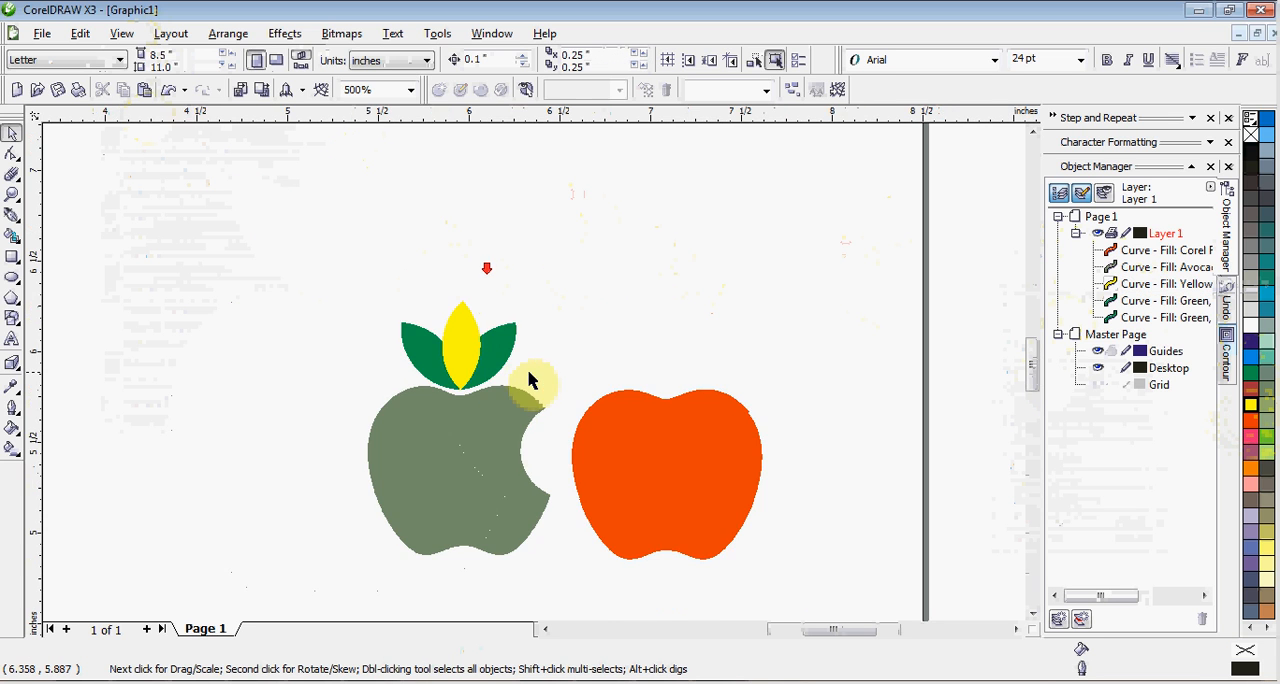
# Fill only the right leaf above the bitten apple with the dark red C33 M99 Y75 K1.
pyautogui.moveTo(343, 268); pyautogui.dragTo(581, 415)
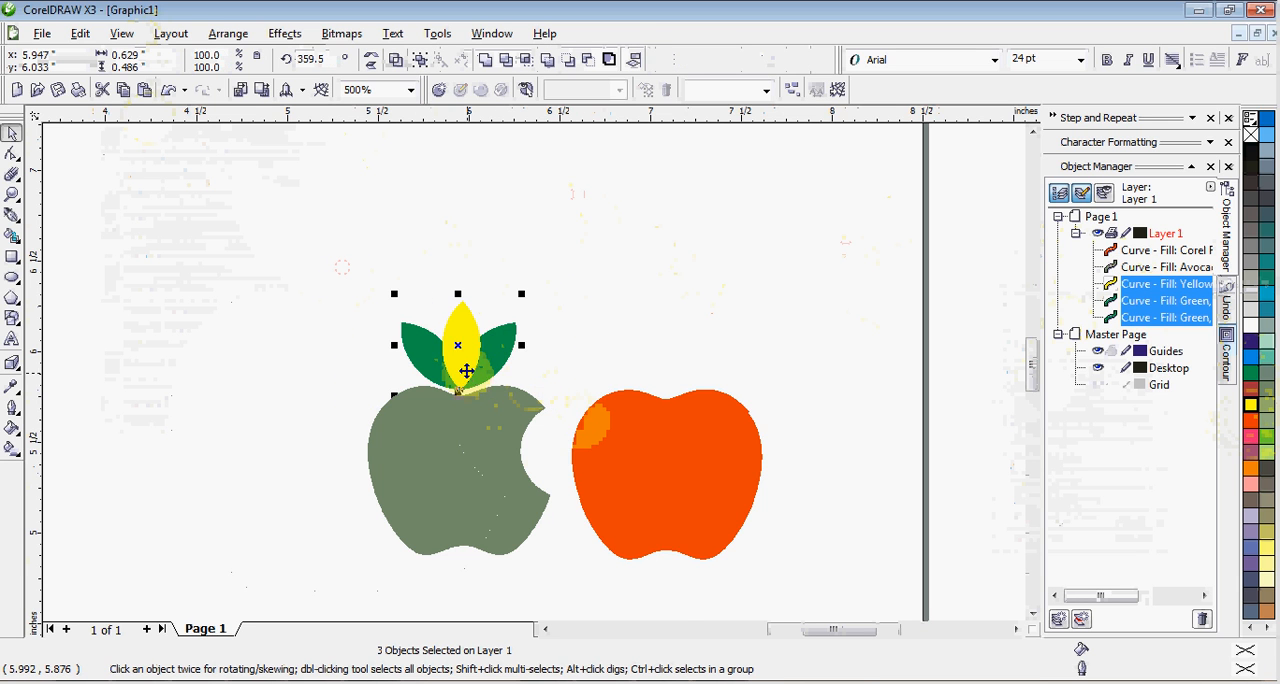
pyautogui.scroll(2, 466, 371)
pyautogui.click(712, 357)
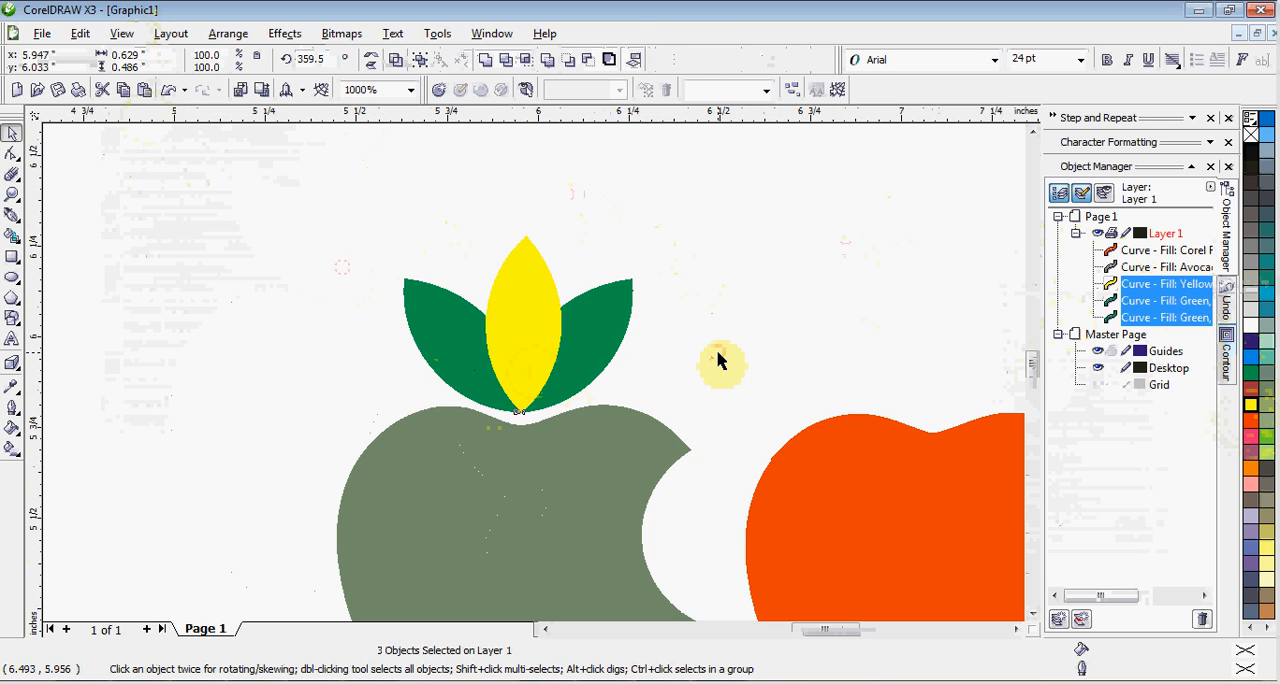
pyautogui.click(621, 357)
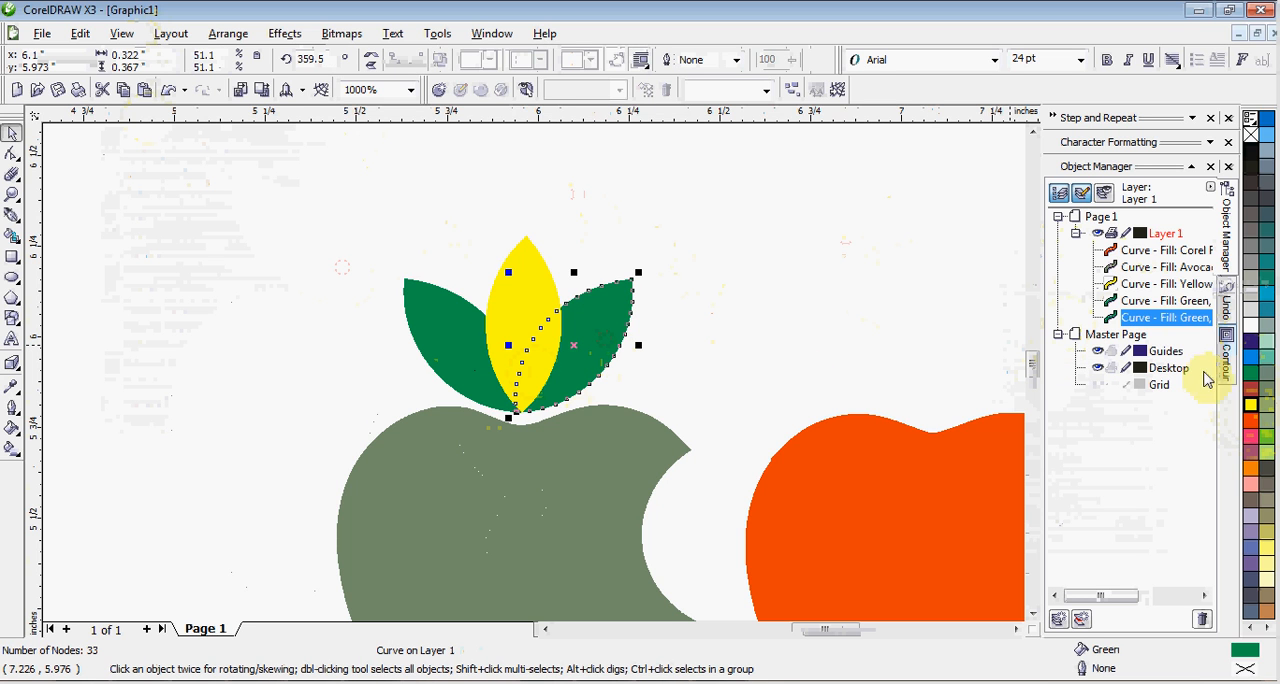
pyautogui.click(1250, 405)
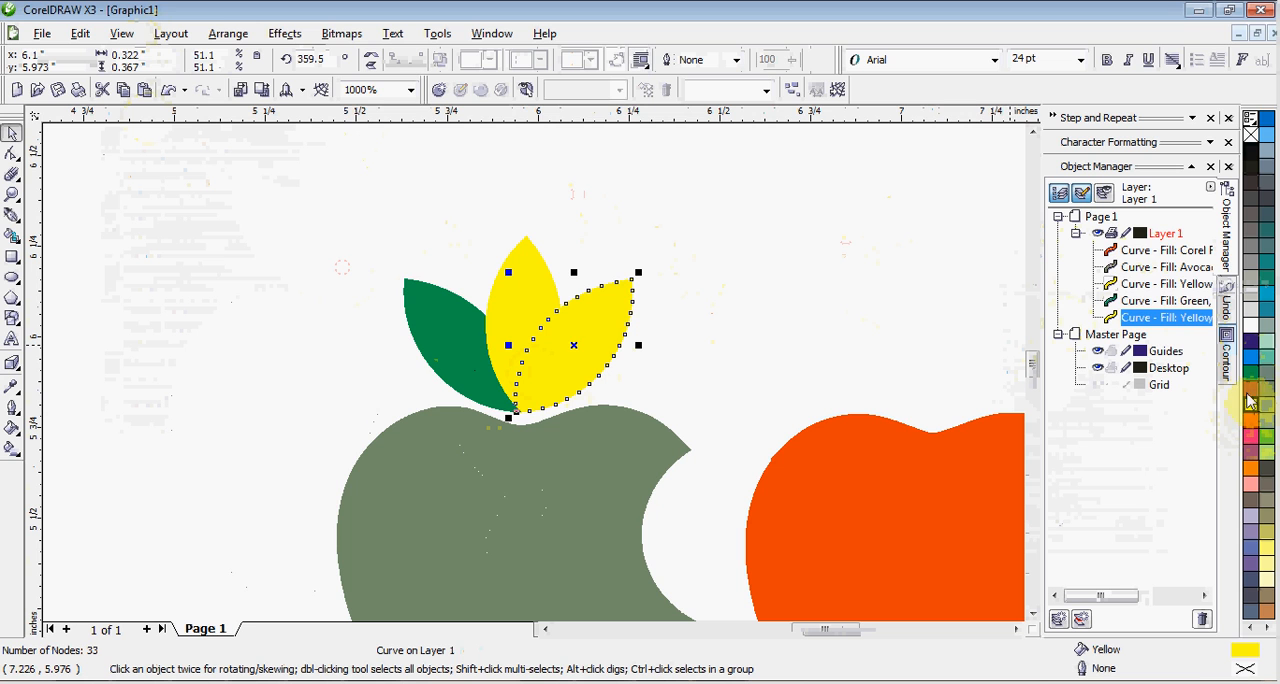
pyautogui.click(1250, 393)
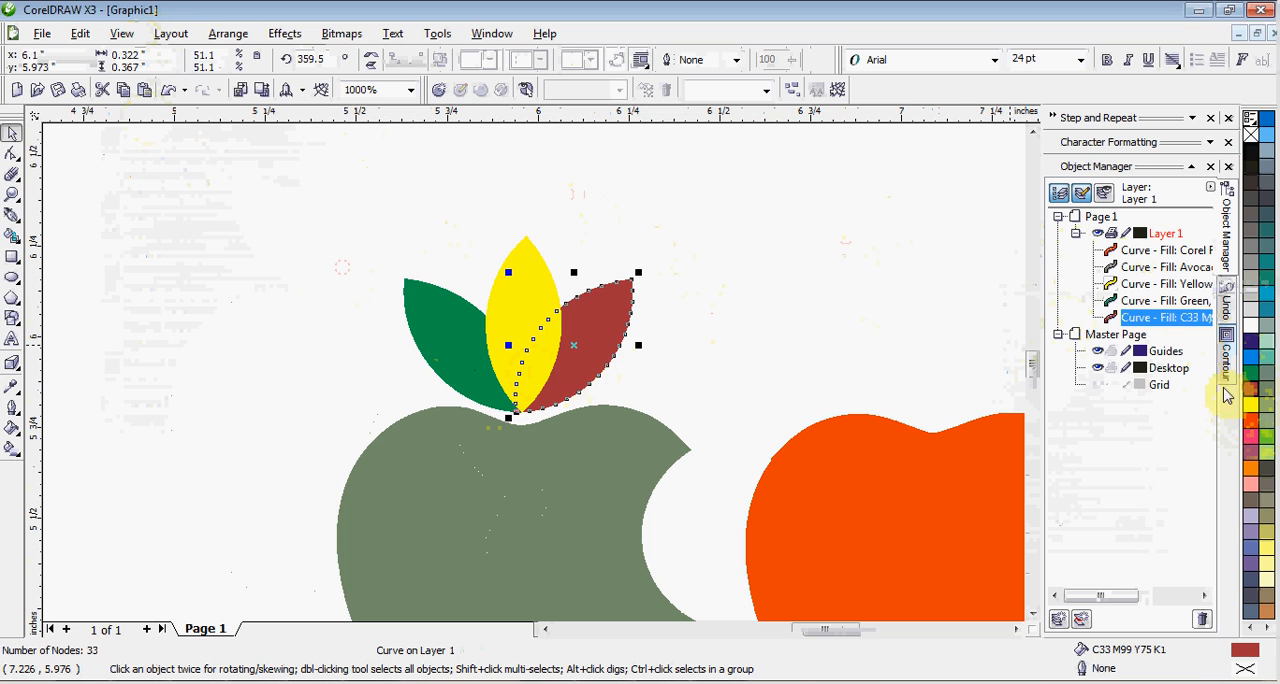
# Fill only the left leaf above the bitten apple with dark blue and clear the selection.
pyautogui.click(445, 347)
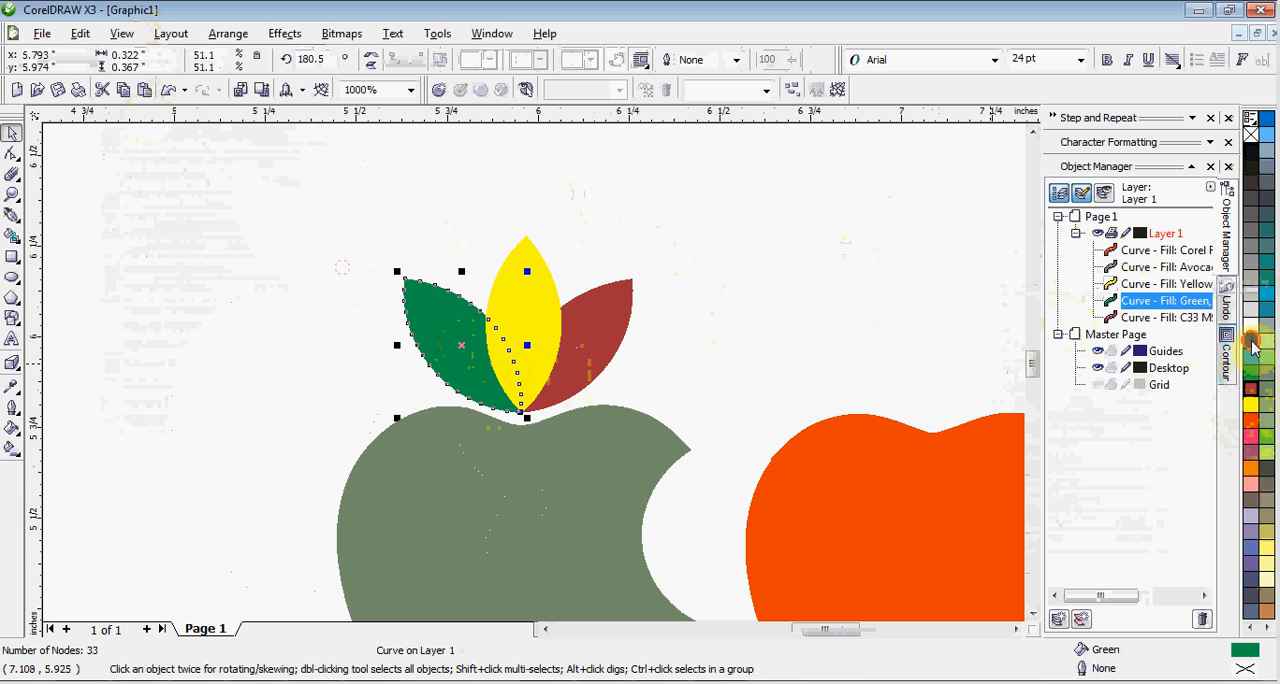
pyautogui.click(1253, 343)
pyautogui.click(700, 275)
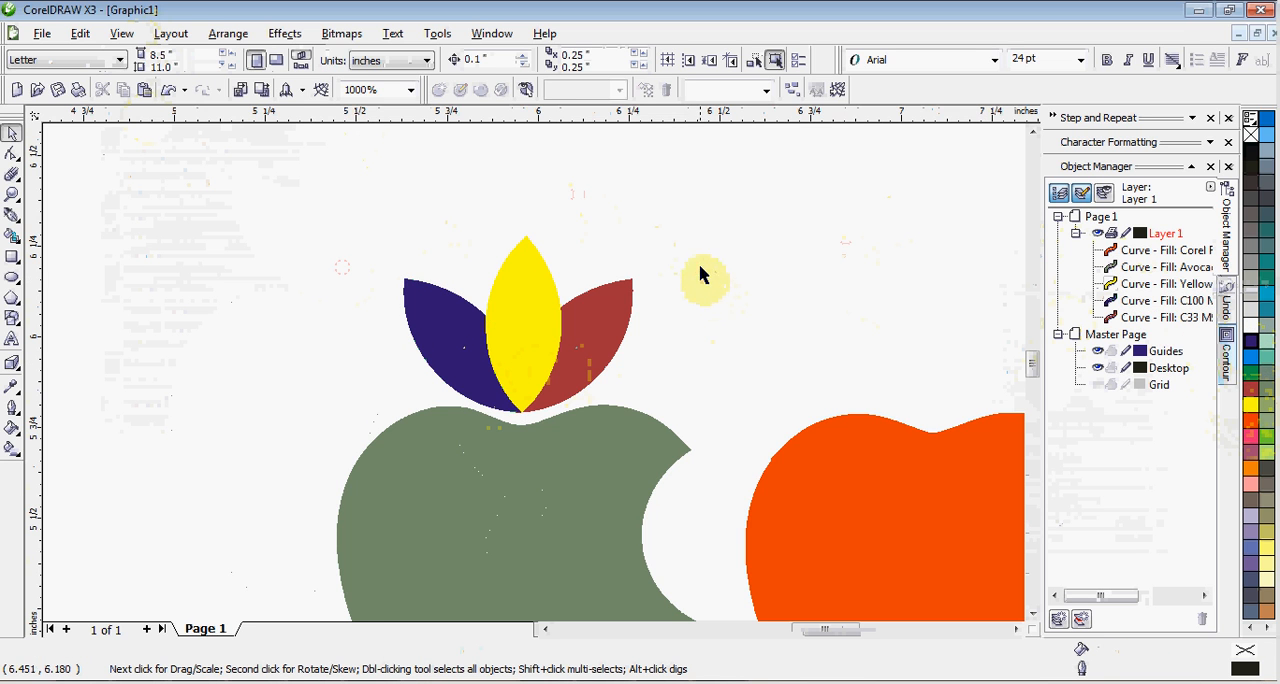
# Select the three differently coloured leaves above the bitten apple and group them.
pyautogui.moveTo(676, 187); pyautogui.dragTo(358, 448)
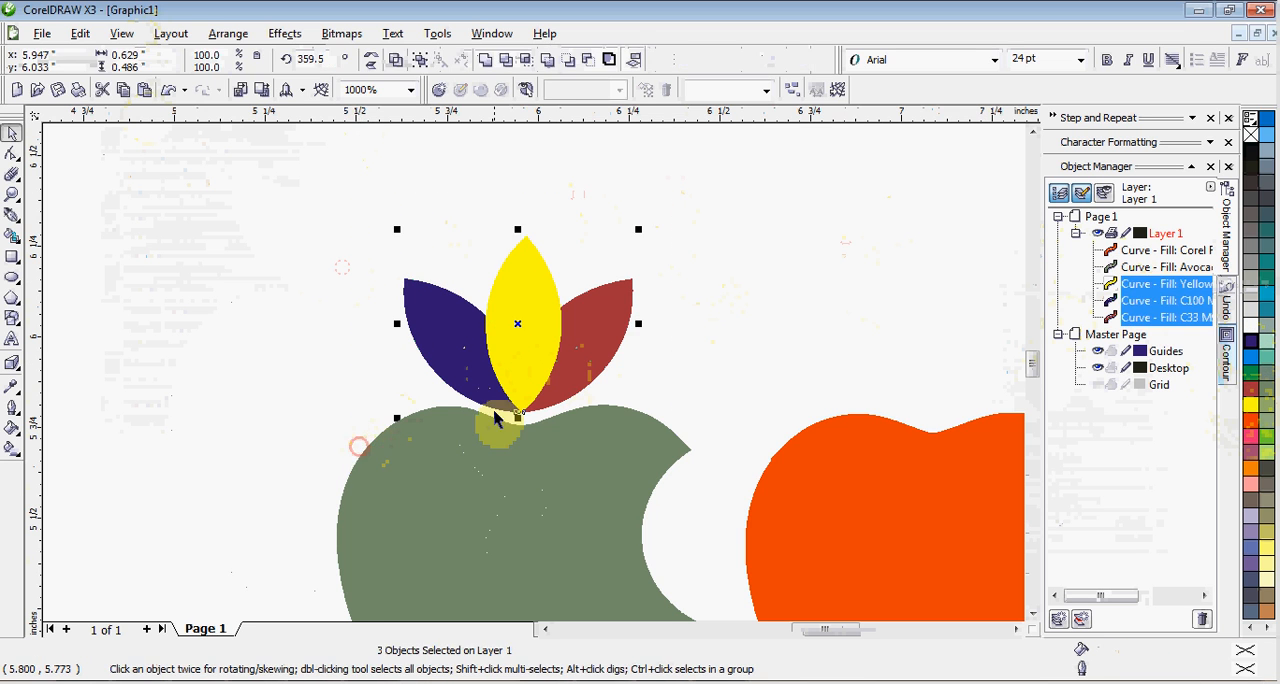
pyautogui.rightClick(607, 337)
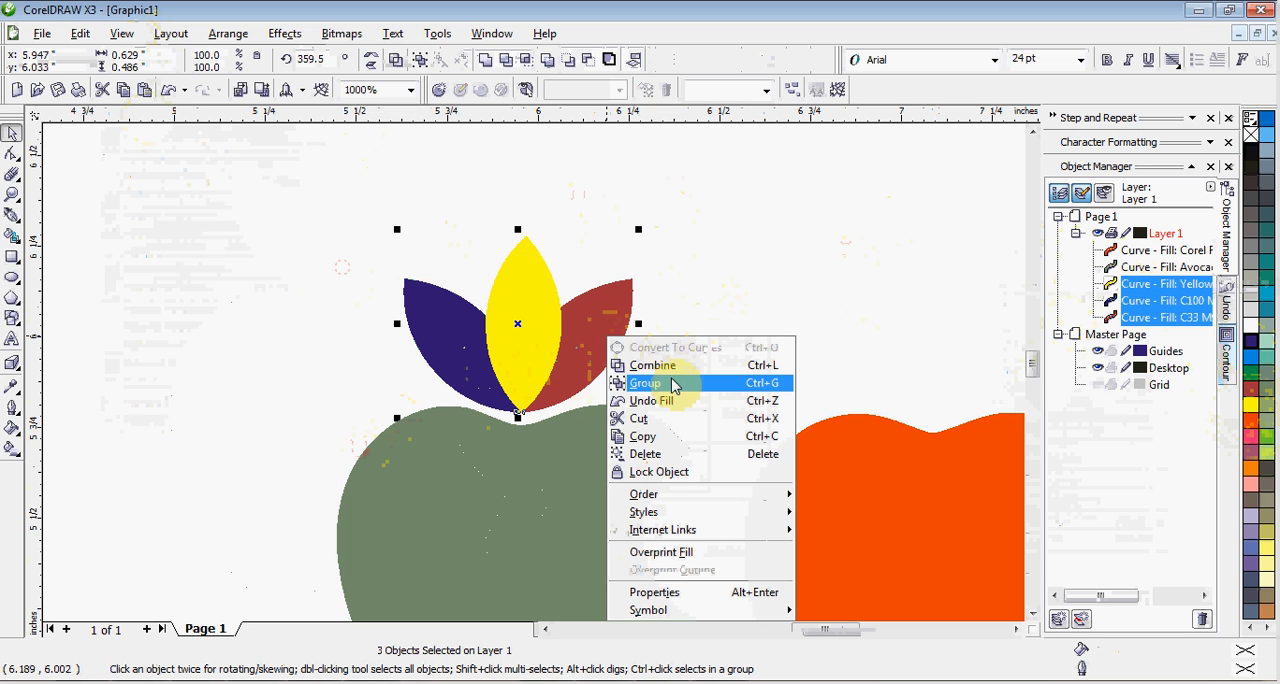
pyautogui.click(672, 388)
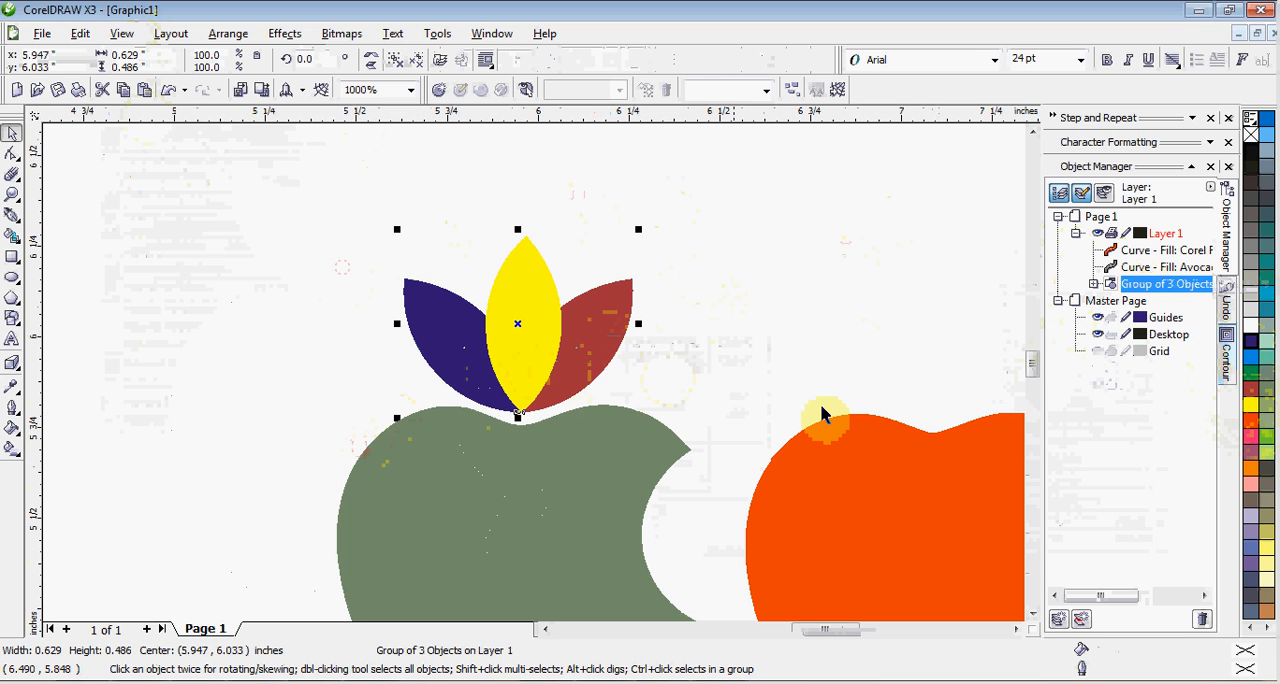
# Try filling the whole leaf group with Yellow, undo that fill, and clear the selection.
pyautogui.click(1253, 406)
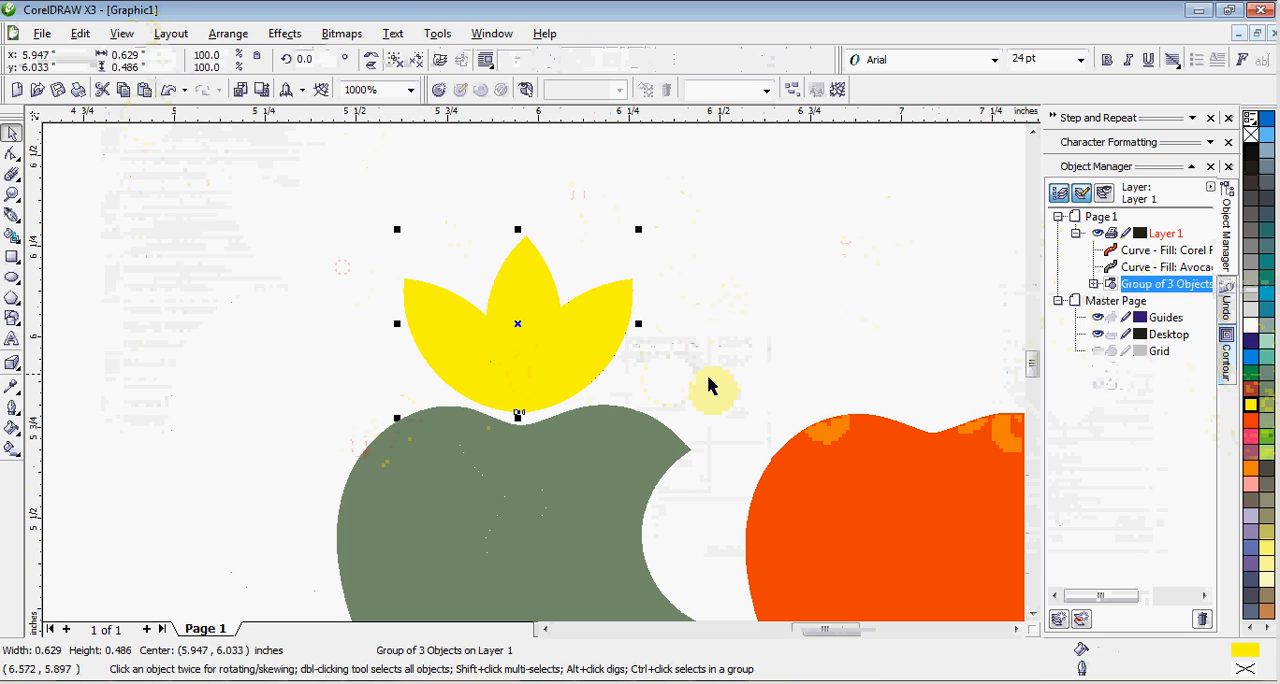
pyautogui.rightClick(557, 352)
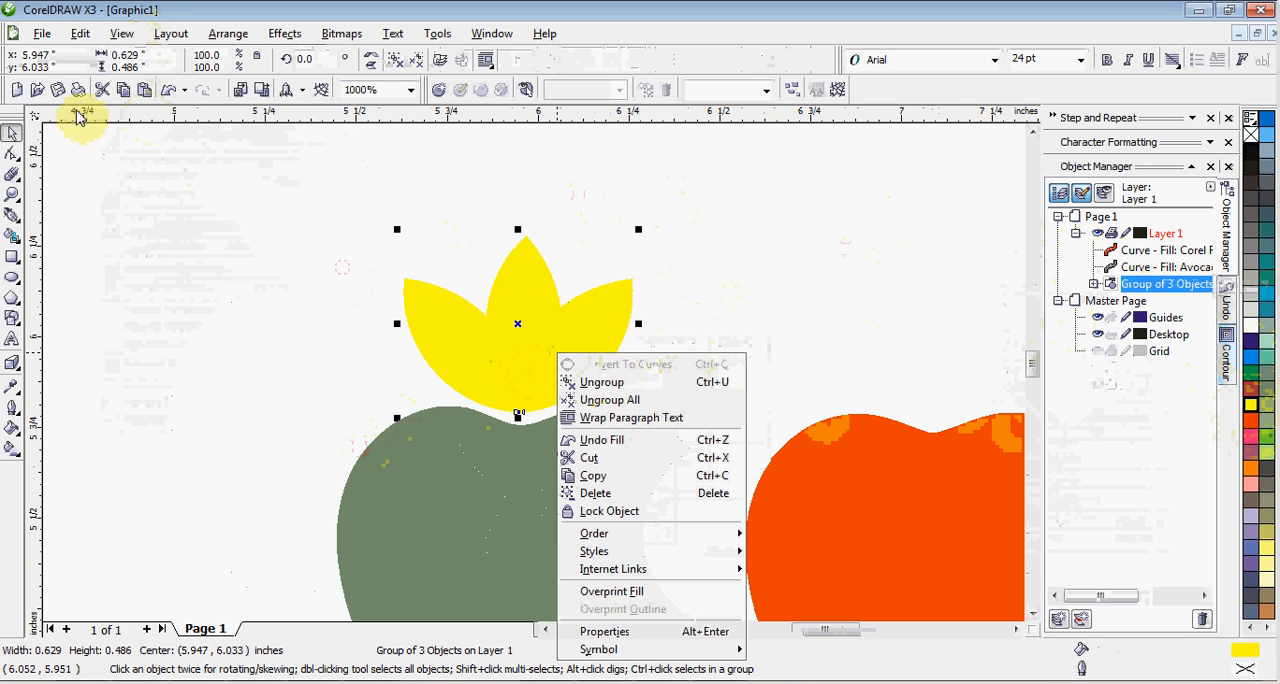
pyautogui.click(168, 92)
pyautogui.click(168, 92)
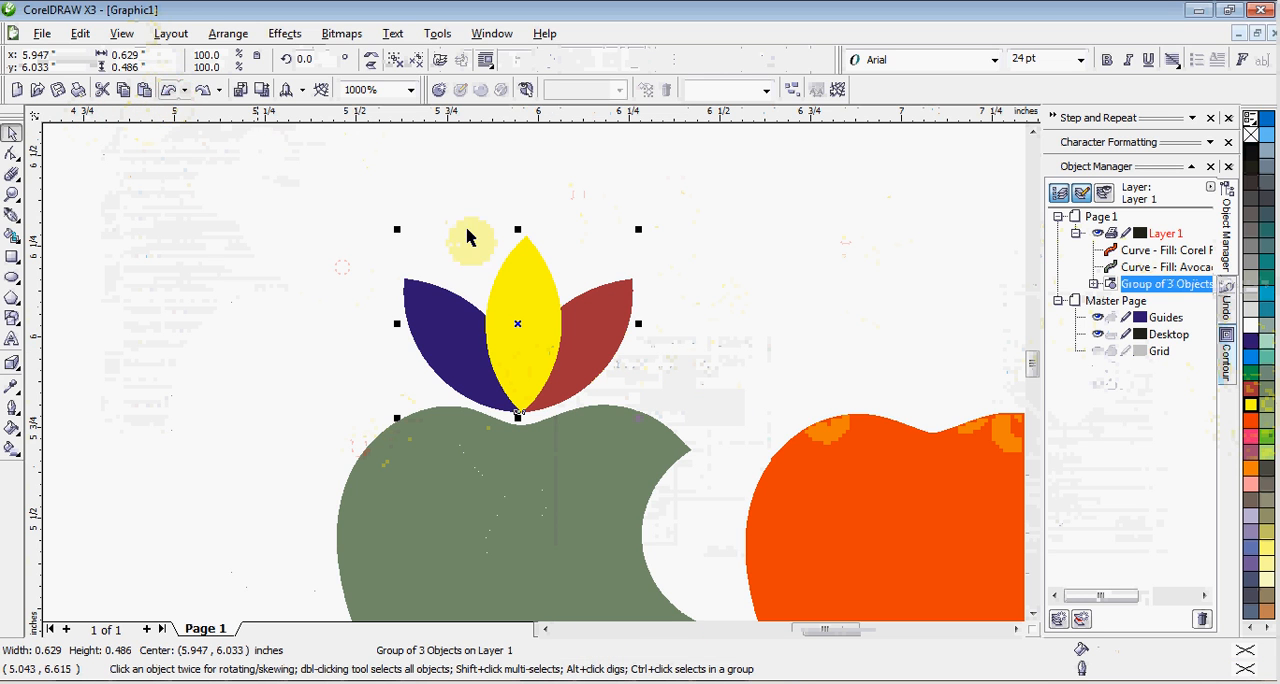
pyautogui.click(698, 276)
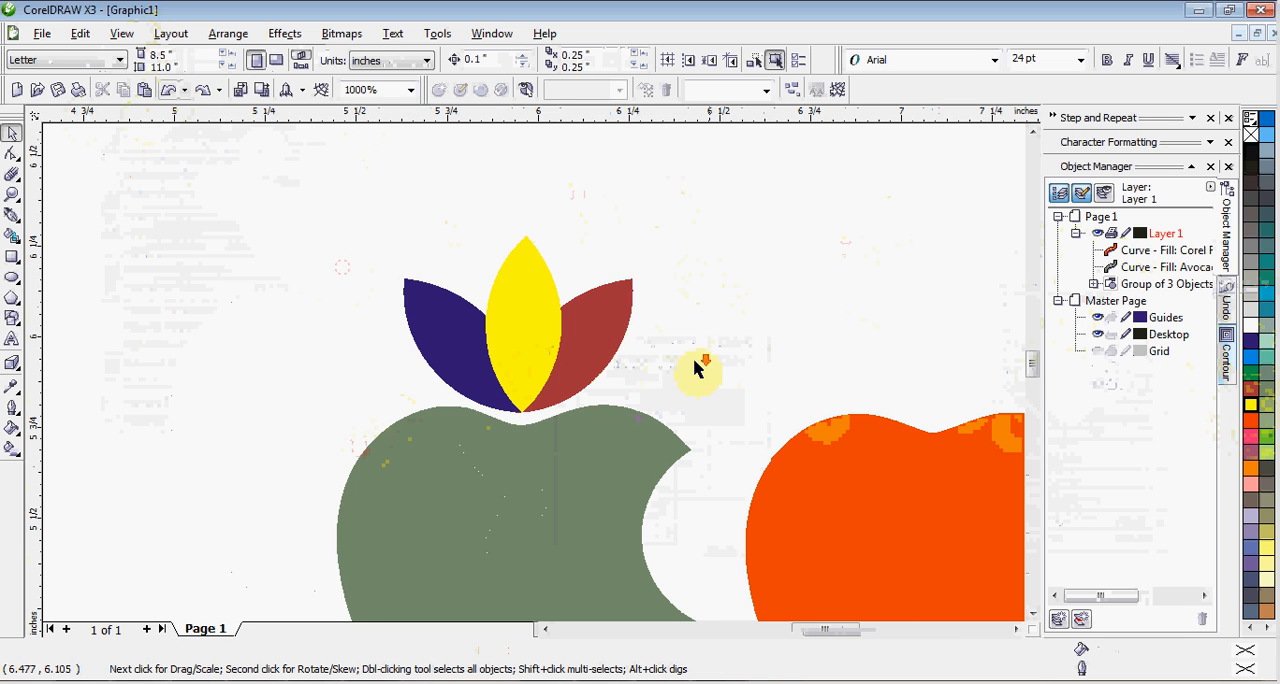
pyautogui.scroll(-2, 531, 371)
pyautogui.scroll(1, 535, 381)
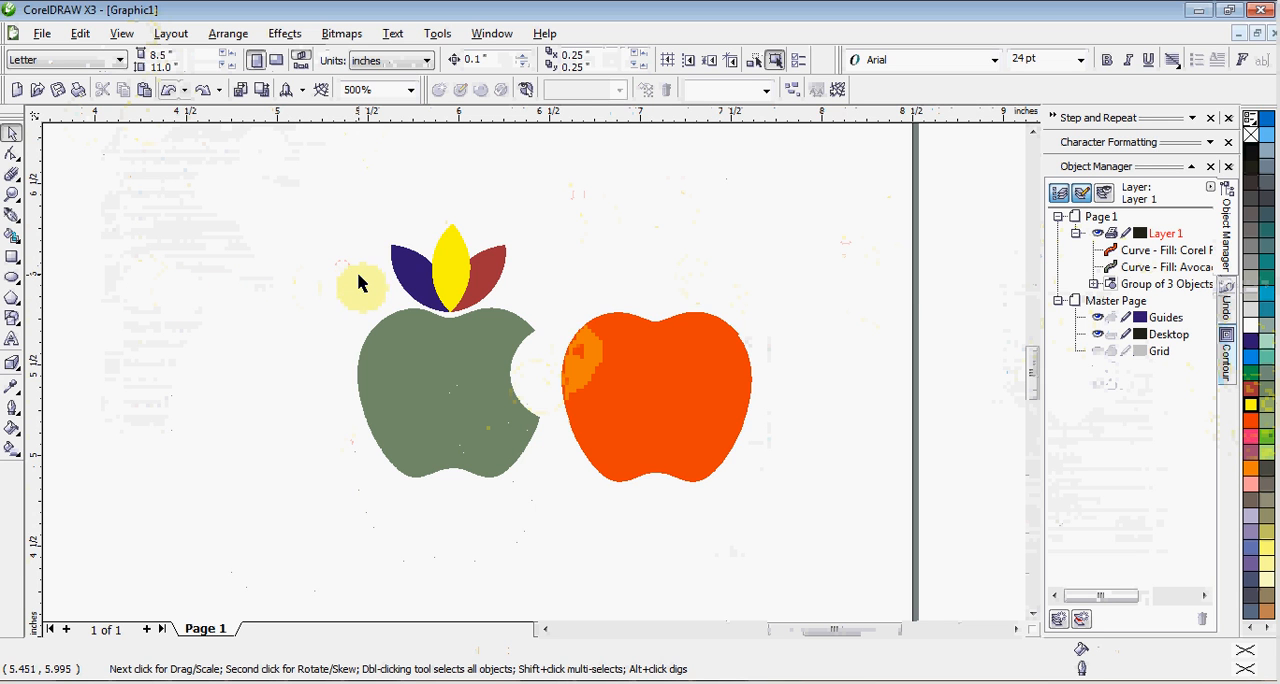
pyautogui.scroll(-1, 531, 375)
pyautogui.moveTo(465, 321); pyautogui.dragTo(826, 540)
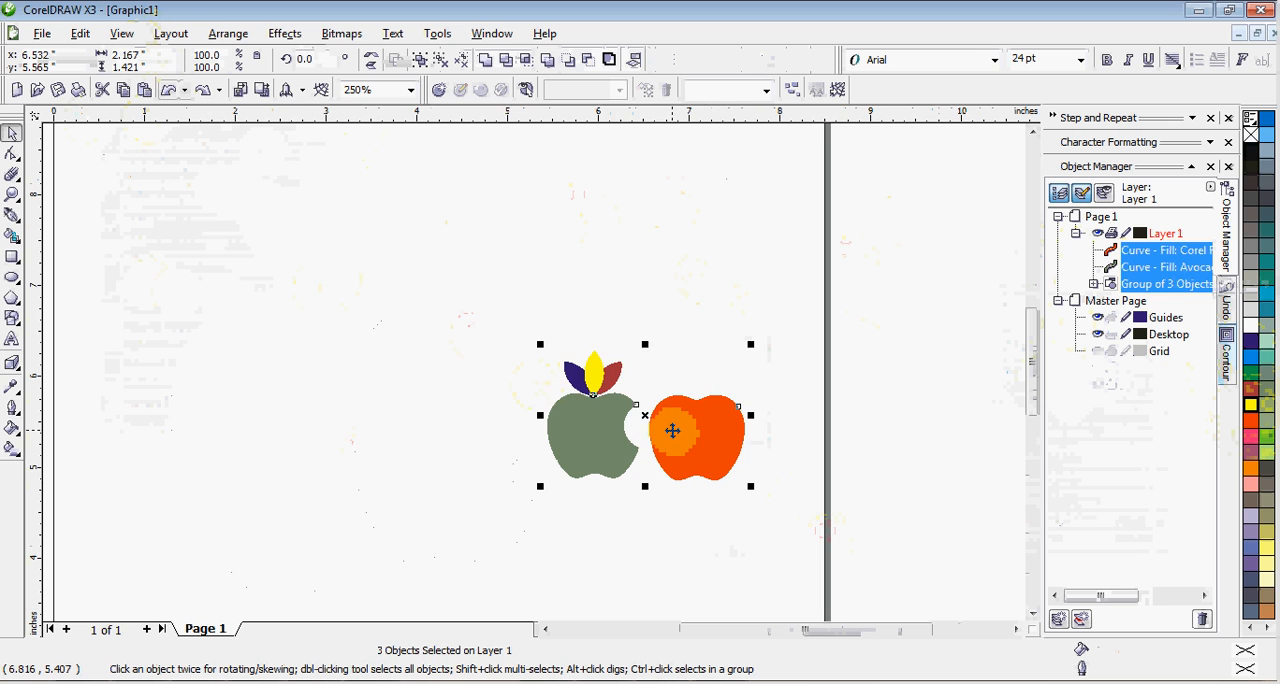
pyautogui.scroll(1, 671, 429)
pyautogui.click(562, 244)
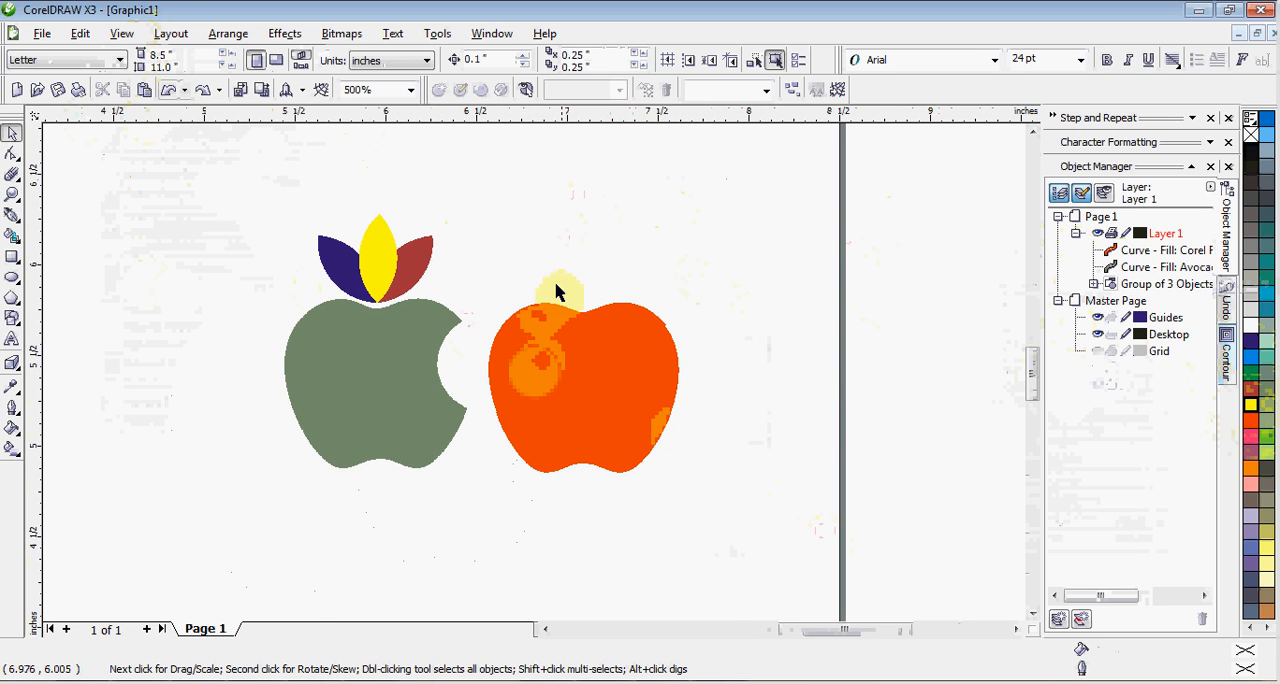
pyautogui.scroll(1, 551, 335)
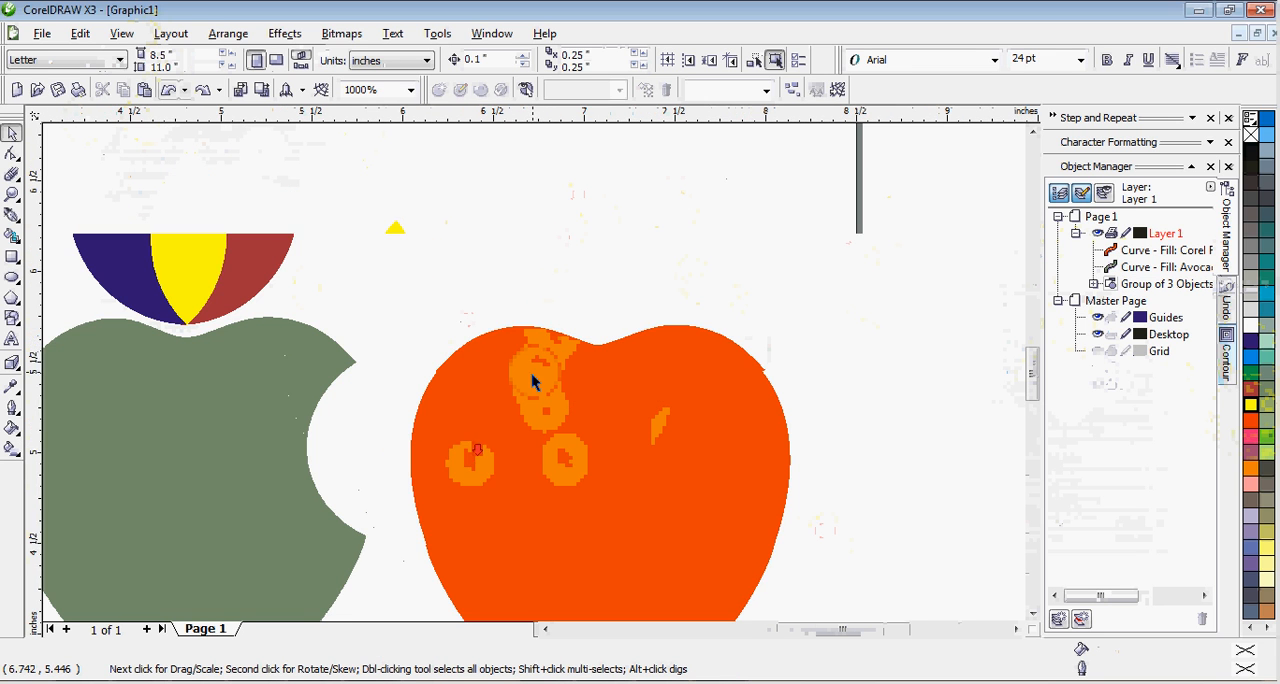
pyautogui.scroll(-1, 534, 374)
# Add the artistic text "Apple" over the bitten apple and finish text editing.
pyautogui.scroll(1, 400, 370)
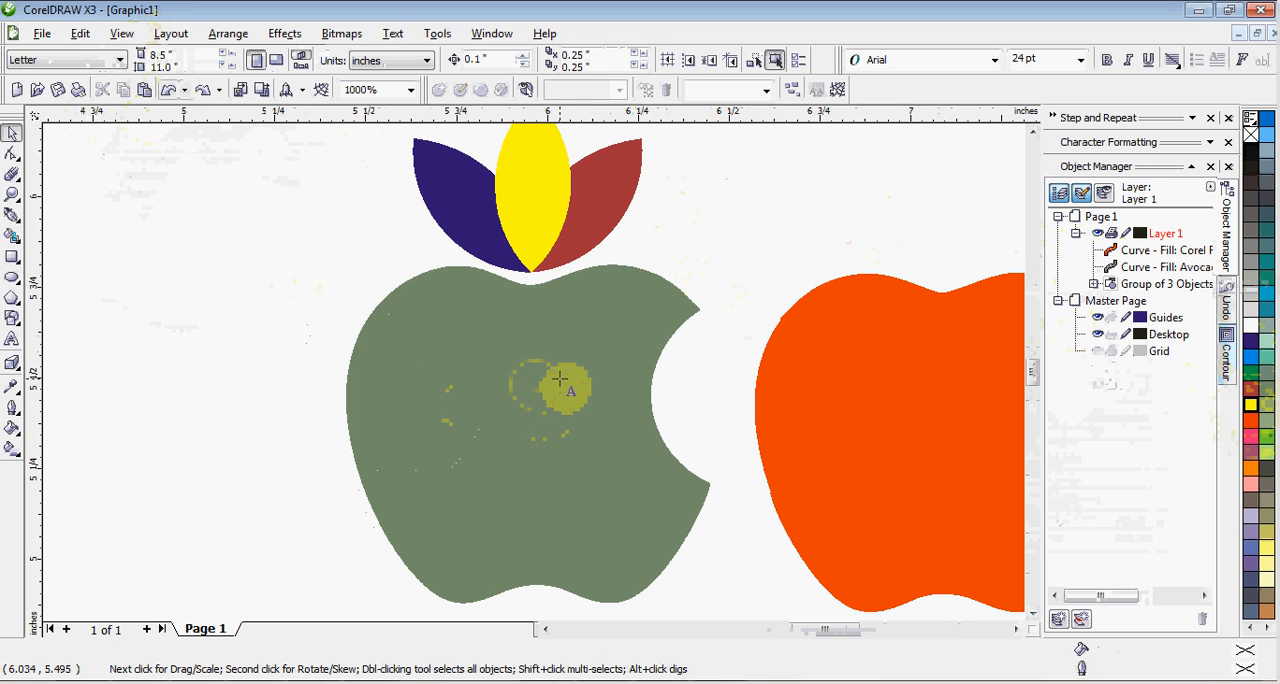
pyautogui.press('F8')
pyautogui.click(460, 393)
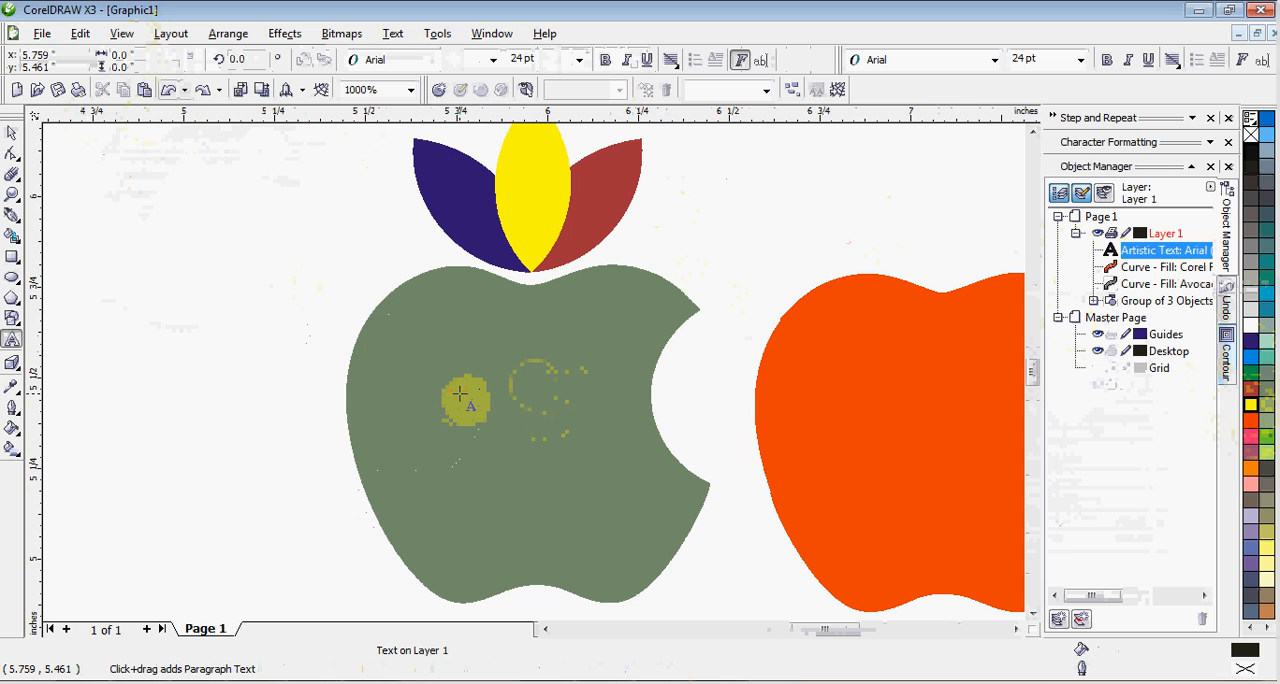
pyautogui.write('Appl')
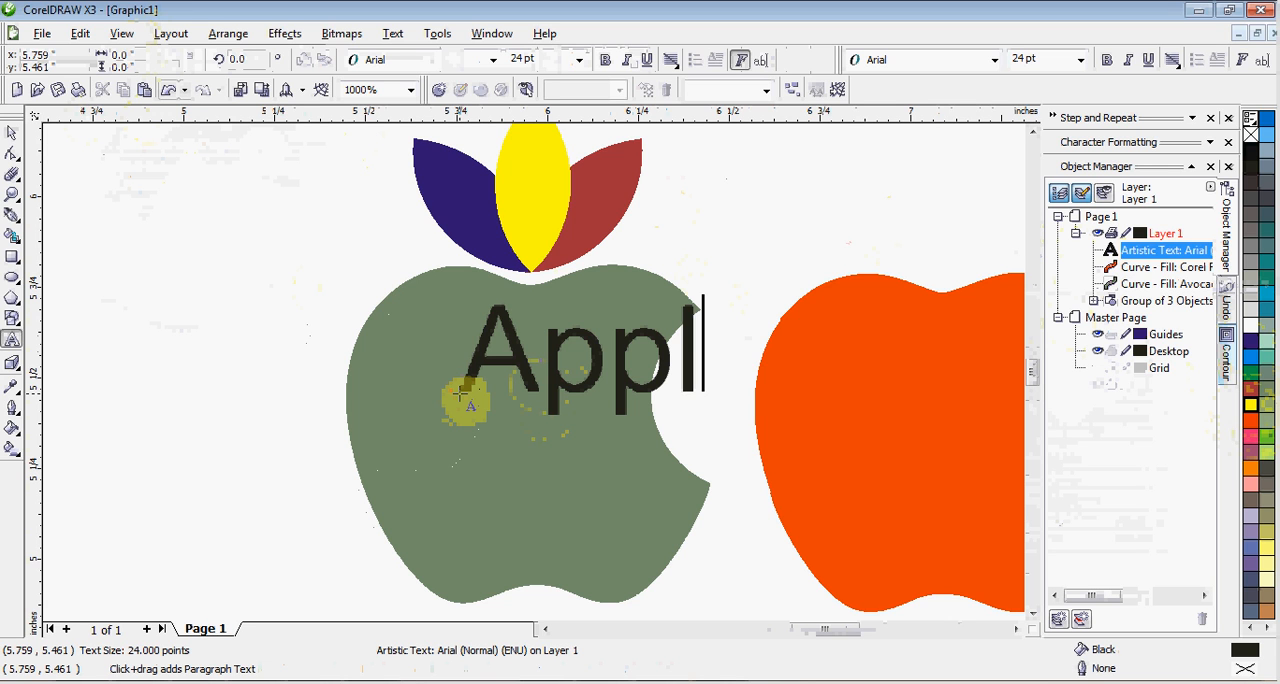
pyautogui.write('e')
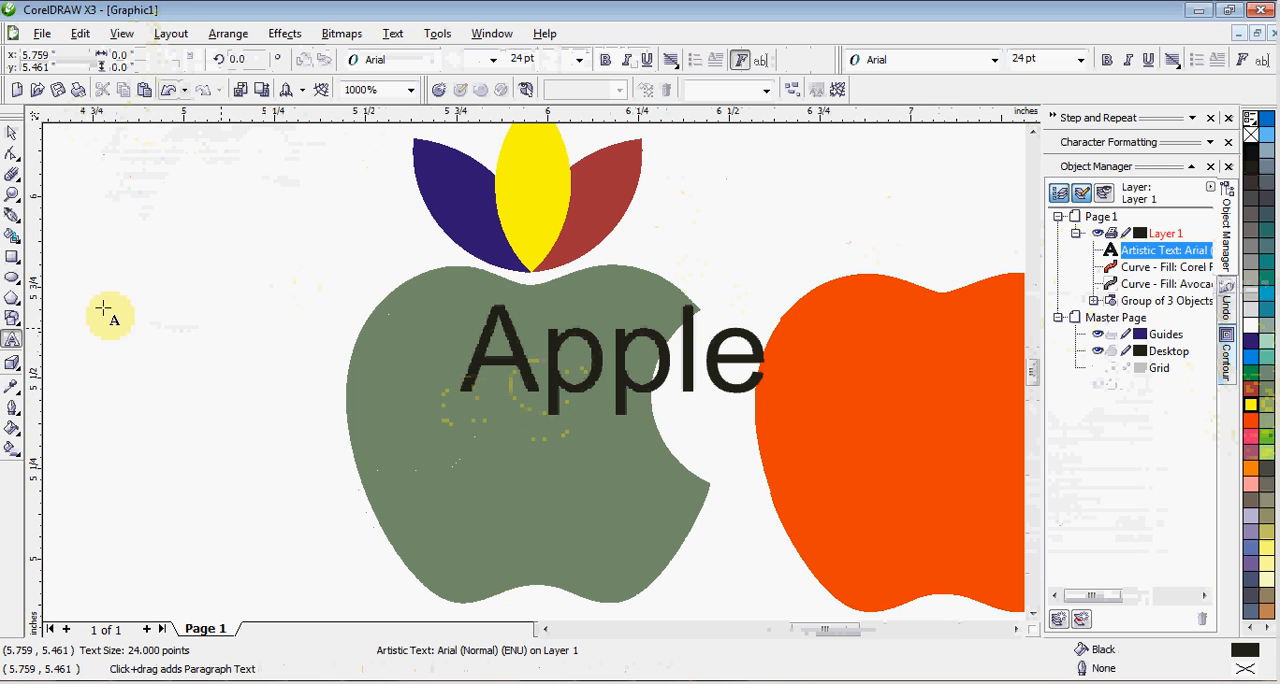
pyautogui.click(14, 134)
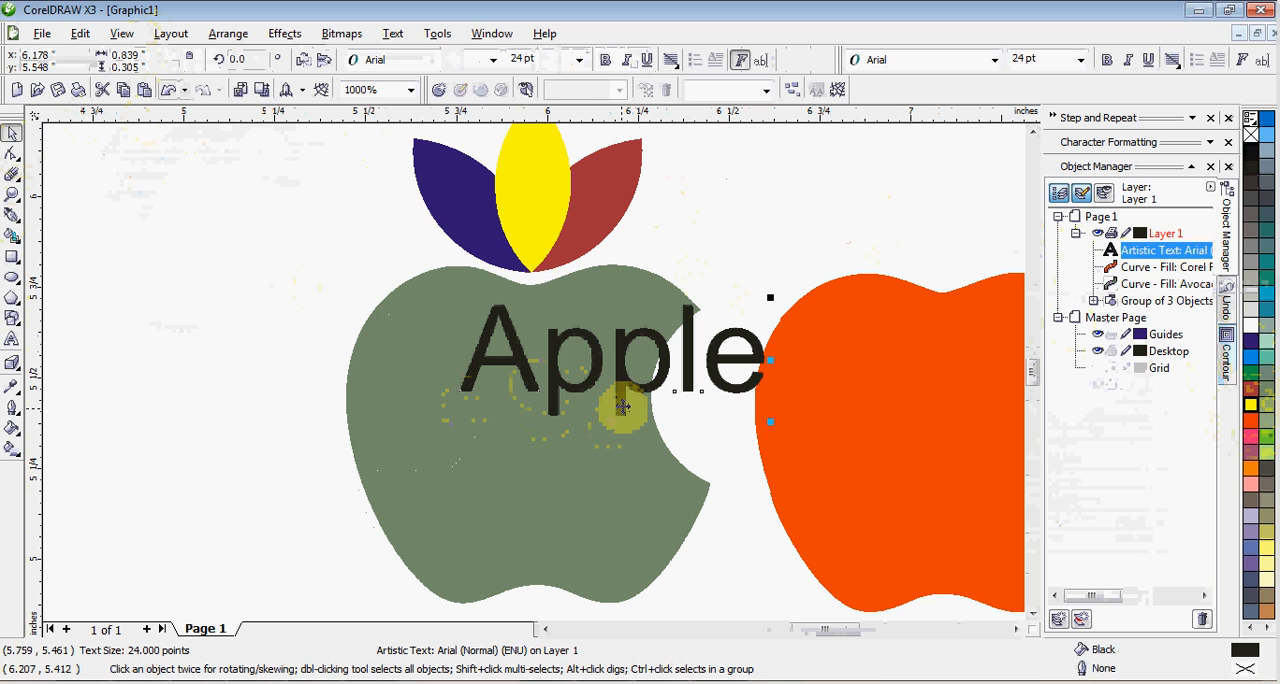
# Move the "Apple" text onto the lower part of the bitten apple and fill it with Yellow.
pyautogui.moveTo(621, 388); pyautogui.dragTo(535, 525)
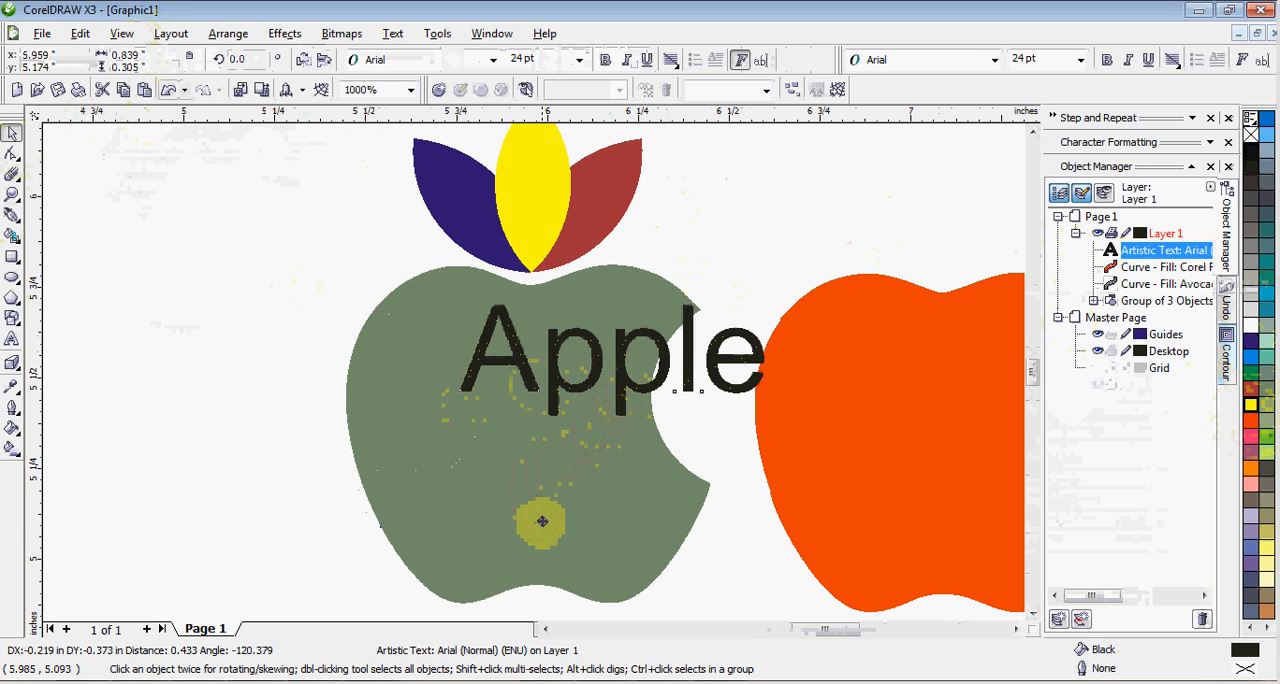
pyautogui.moveTo(541, 517); pyautogui.dragTo(543, 516)
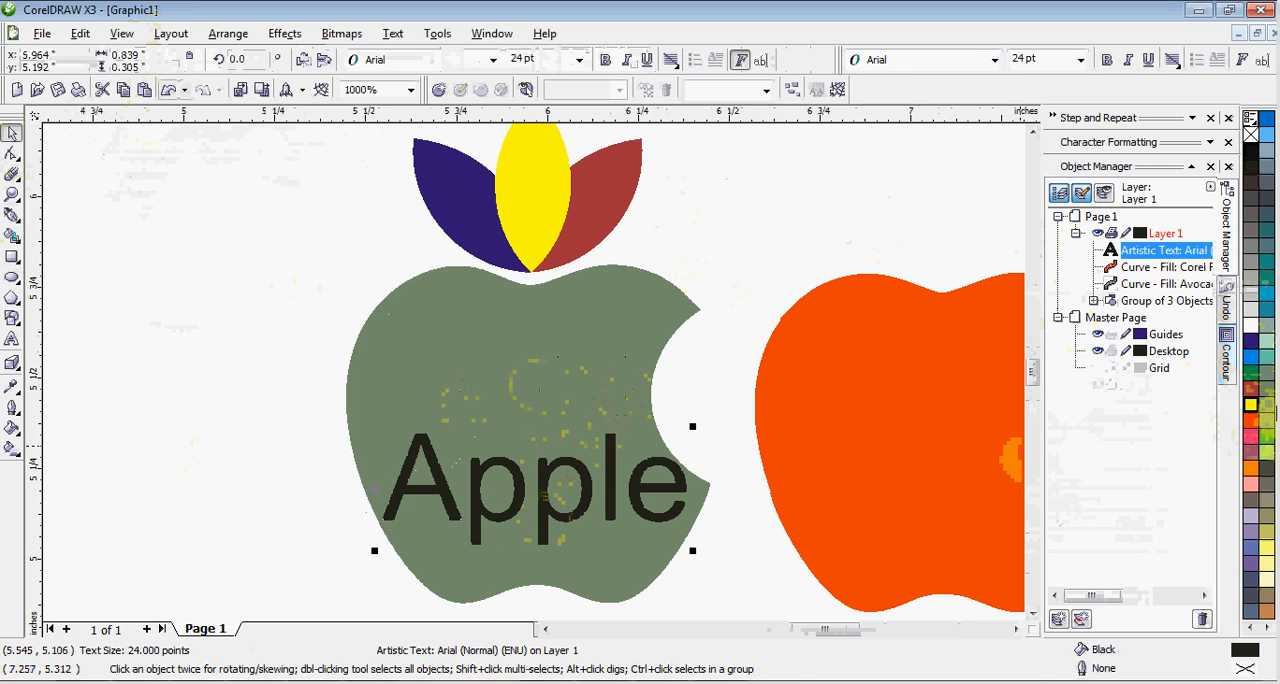
pyautogui.click(1252, 406)
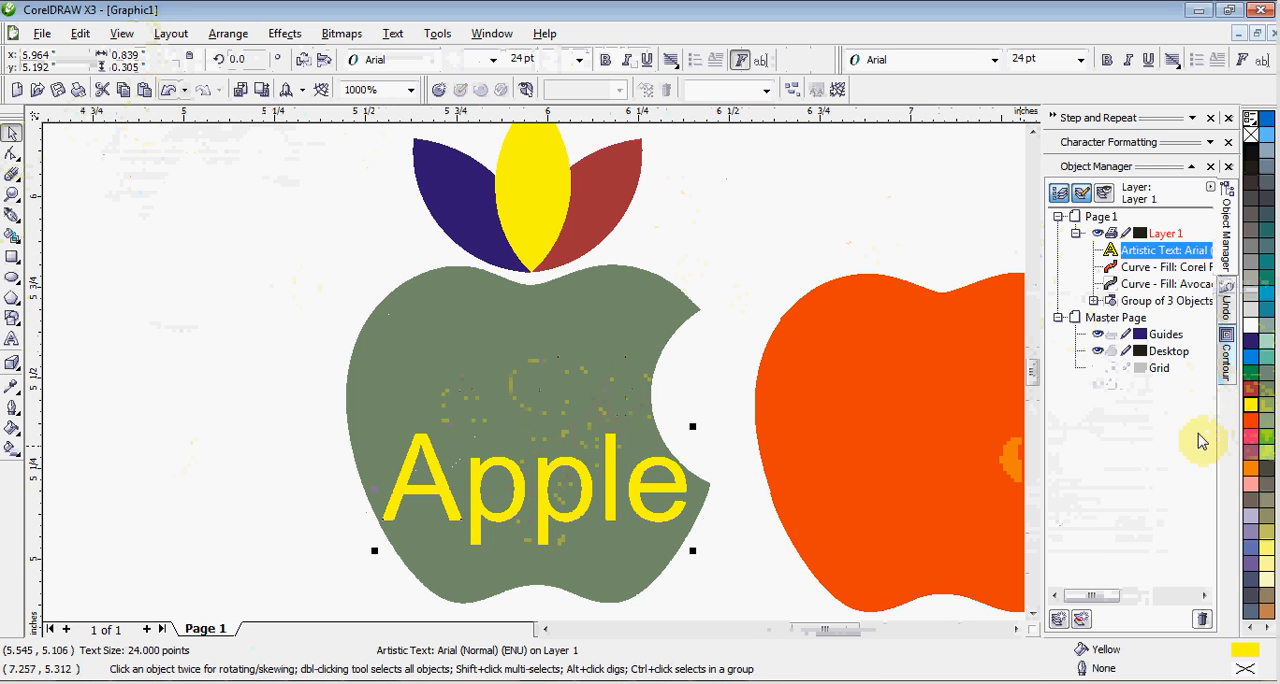
# Convert the yellow "Apple" text to curves and clear the selection.
pyautogui.rightClick(520, 494)
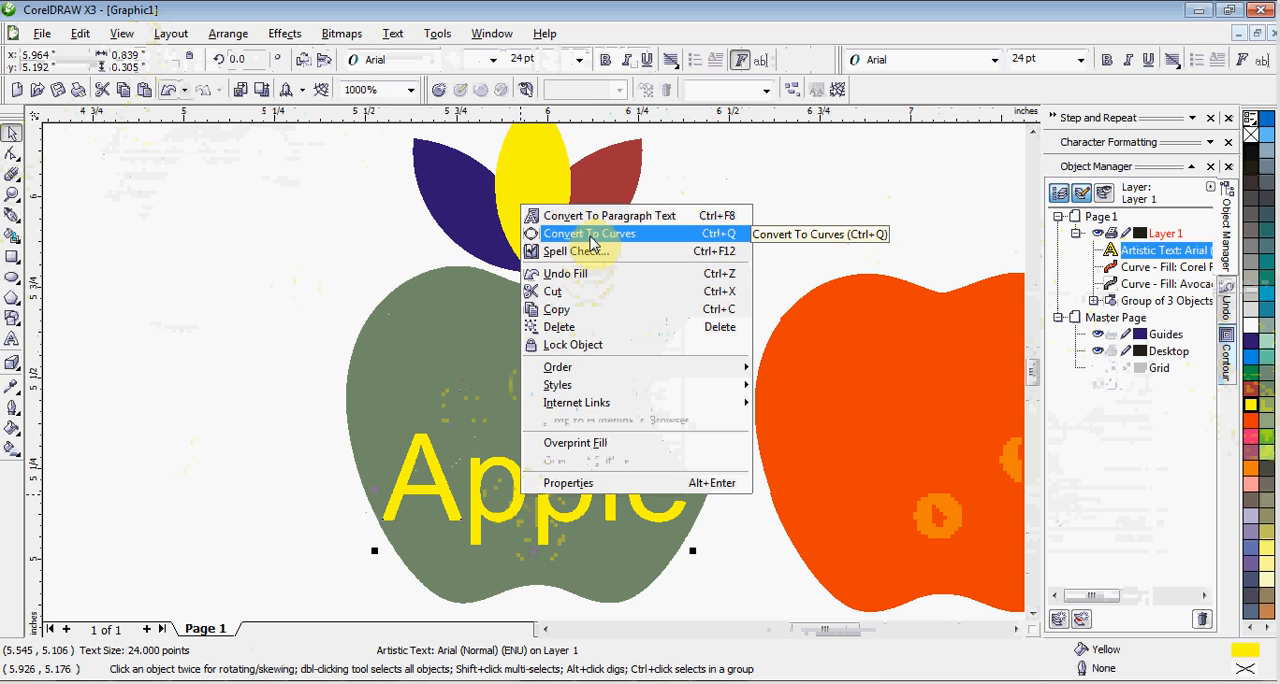
pyautogui.click(591, 236)
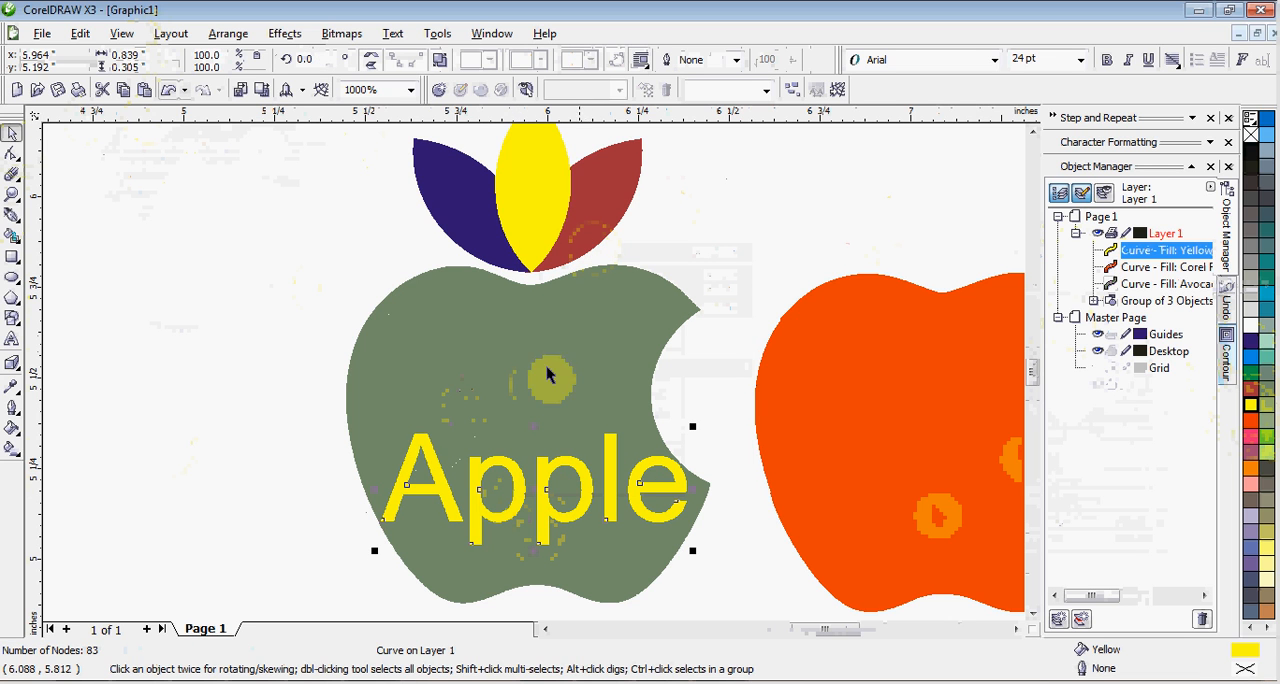
pyautogui.click(170, 489)
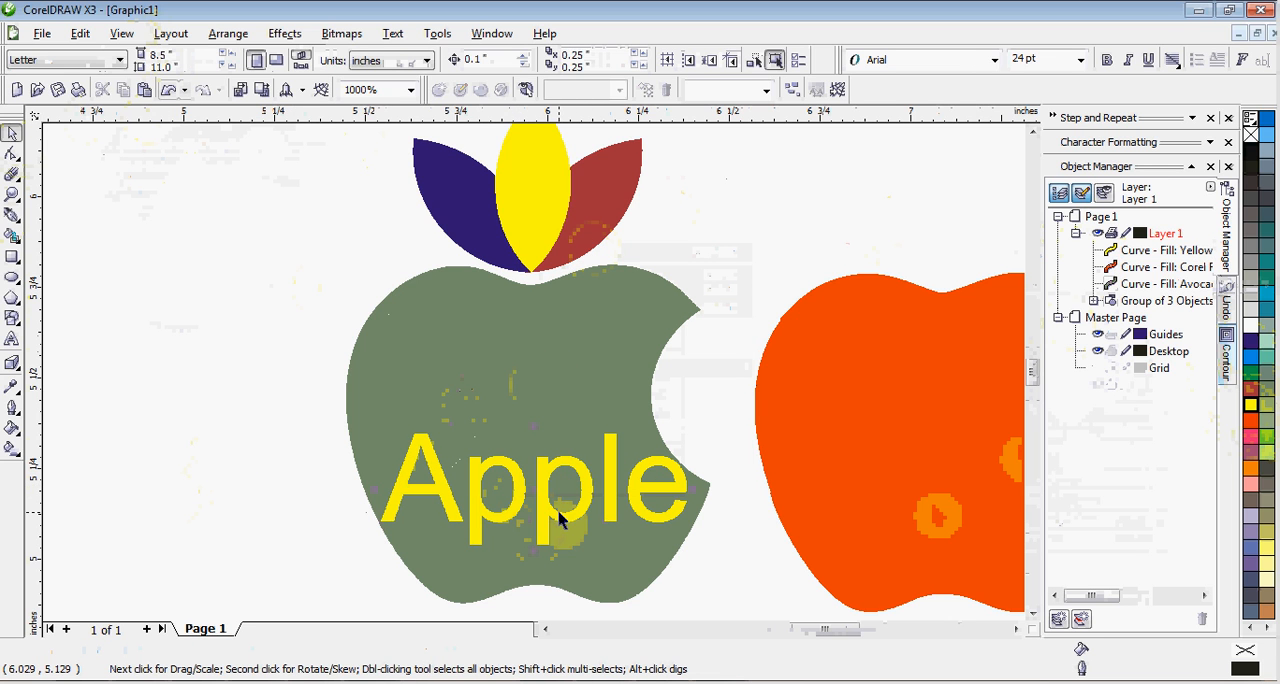
# Break the converted "Apple" lettering apart into separate curves and clear the selection.
pyautogui.scroll(1, 537, 400)
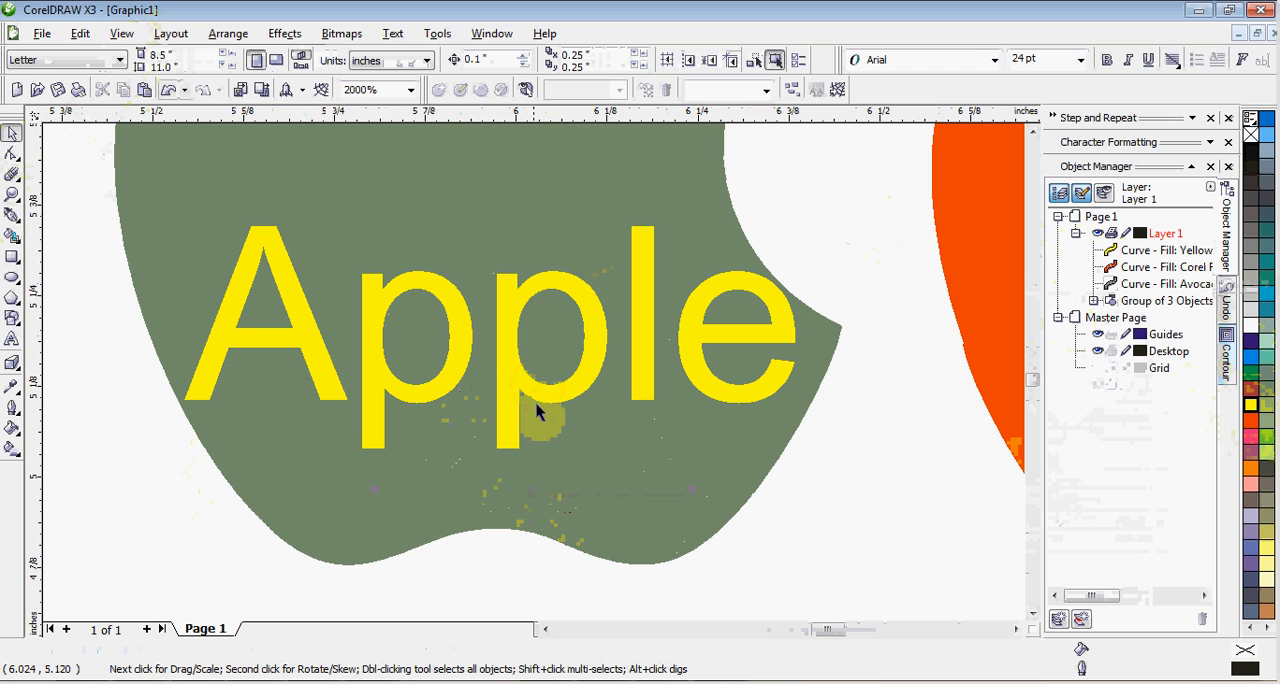
pyautogui.click(538, 399)
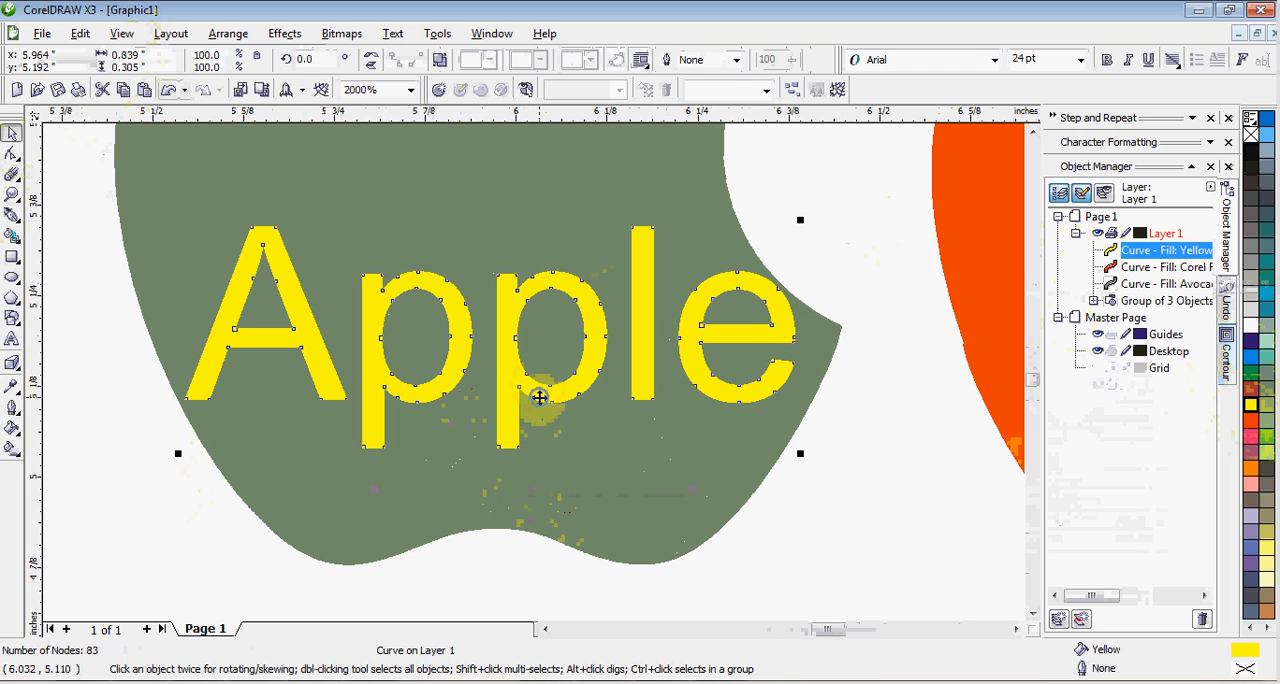
pyautogui.rightClick(538, 398)
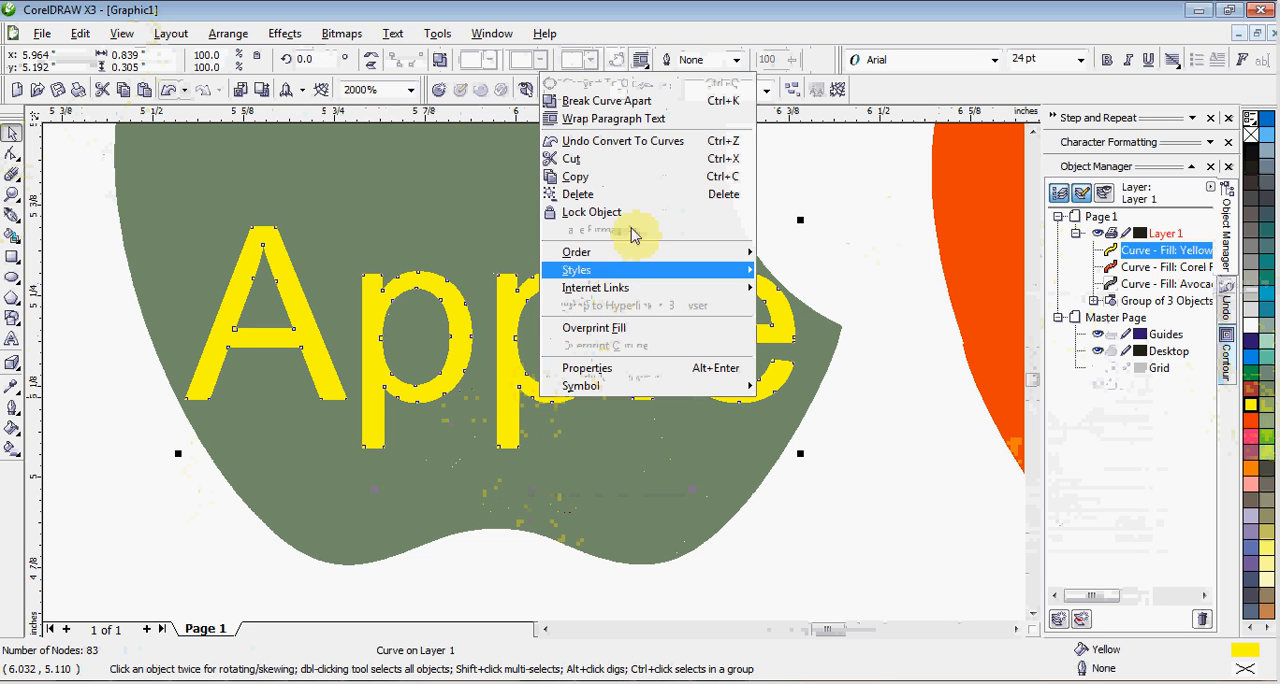
pyautogui.click(645, 103)
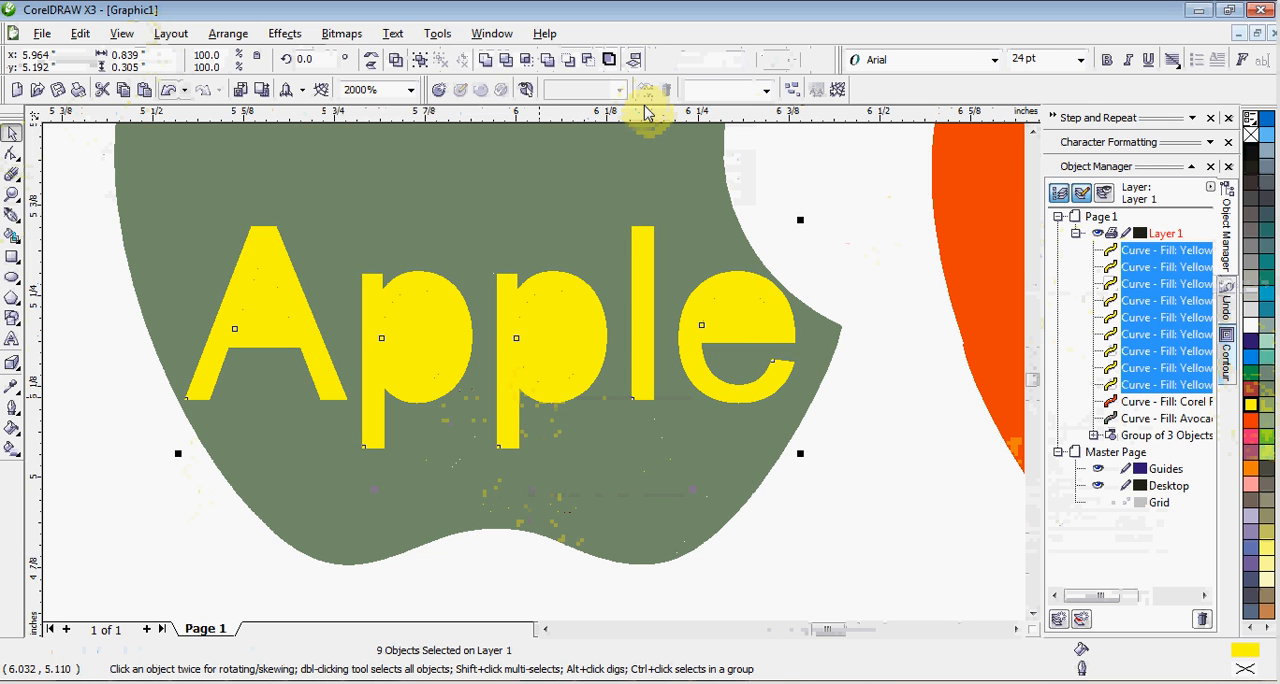
pyautogui.click(154, 509)
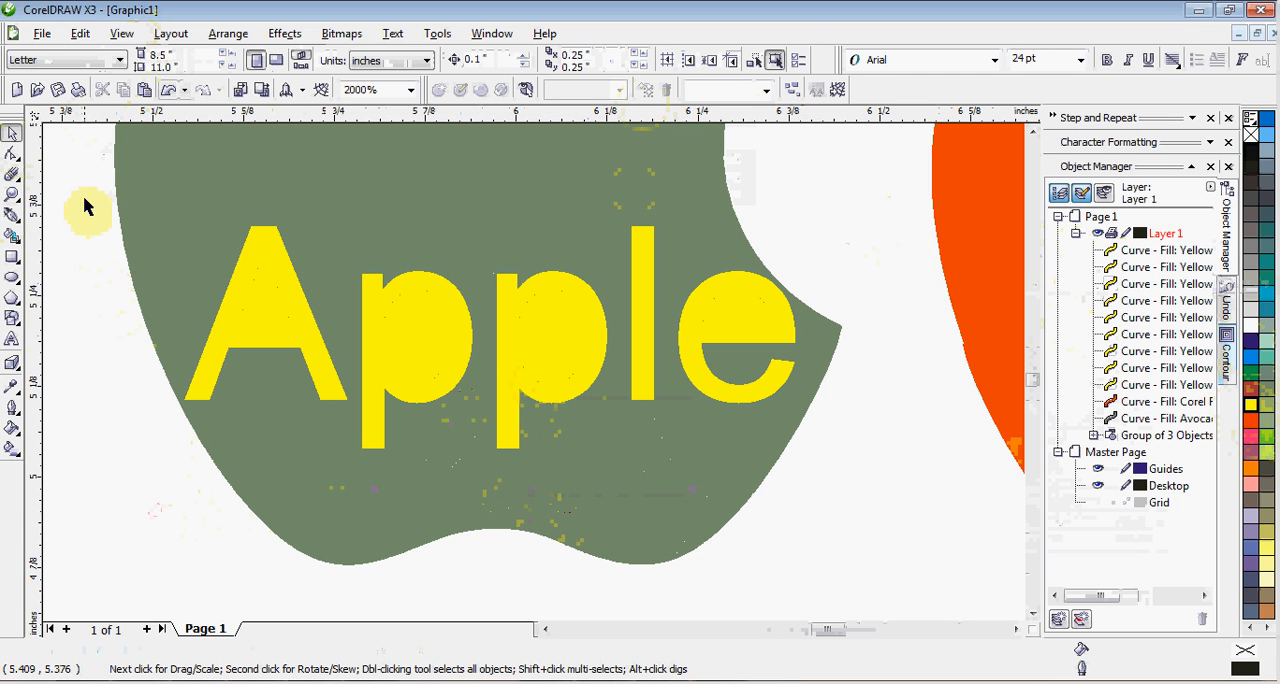
# Combine the separate curves of the letter "A", and likewise those of the first "p", so each letter is one curve.
pyautogui.moveTo(81, 190); pyautogui.dragTo(366, 457)
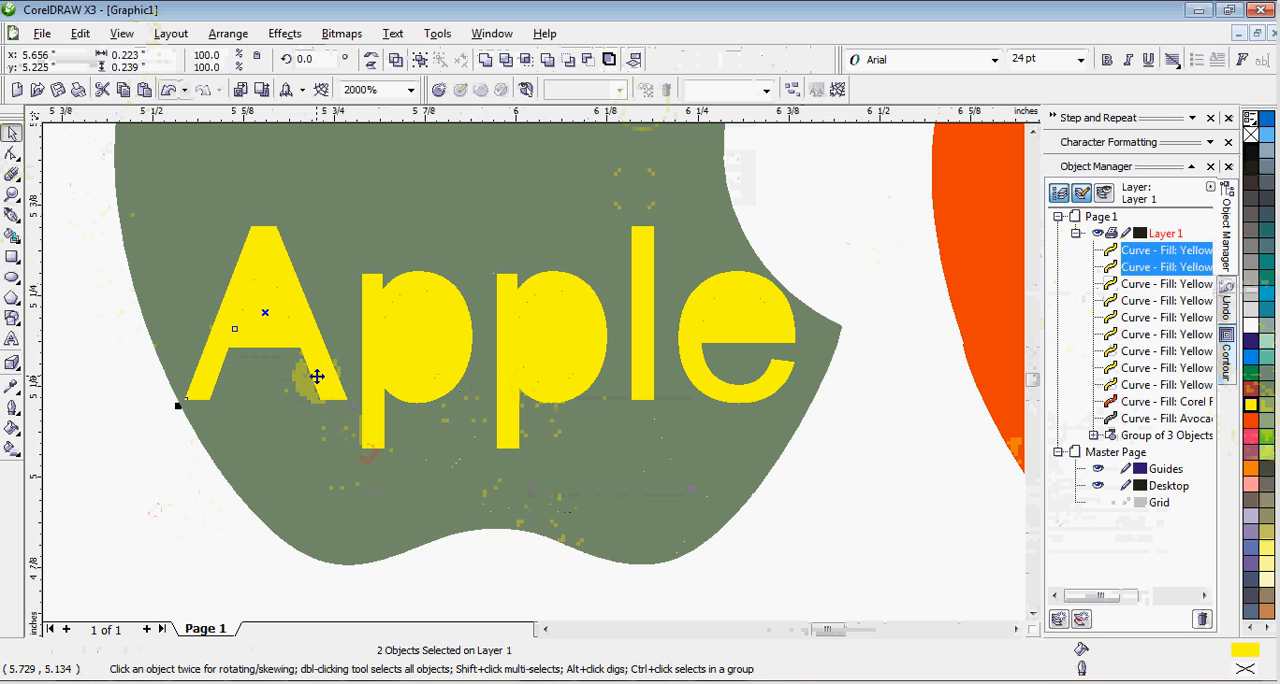
pyautogui.rightClick(317, 376)
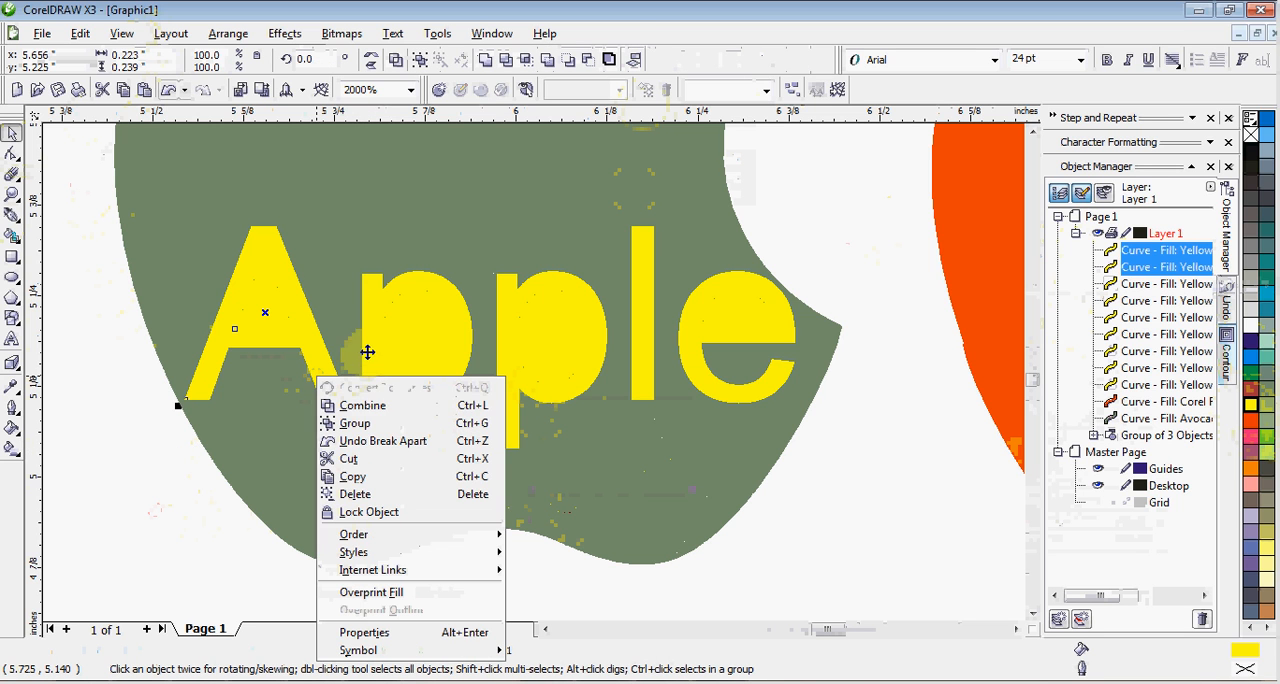
pyautogui.click(358, 406)
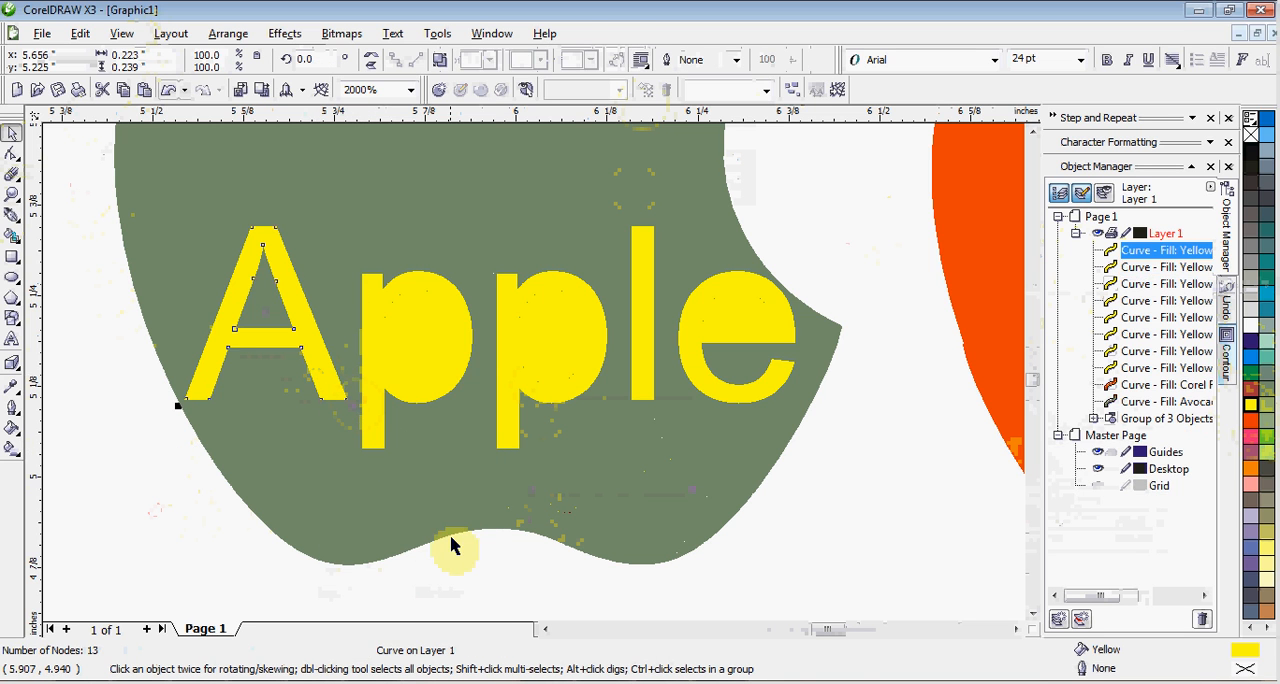
pyautogui.moveTo(496, 573); pyautogui.dragTo(337, 223)
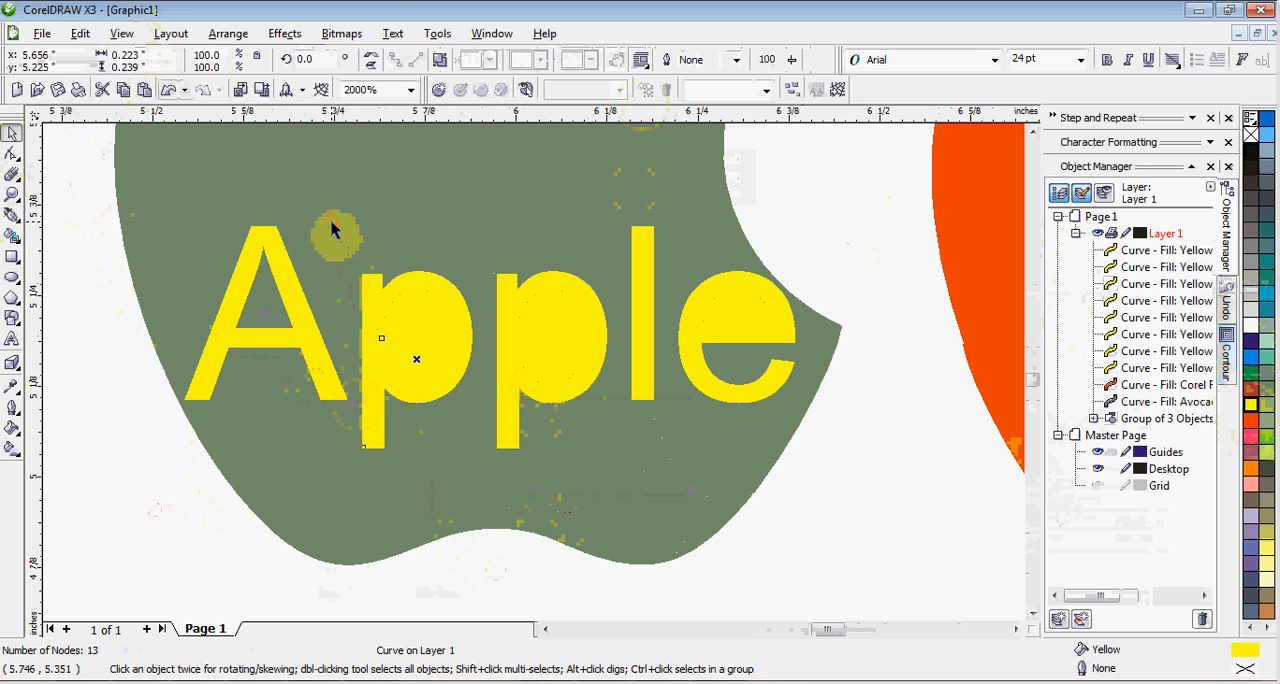
pyautogui.rightClick(410, 296)
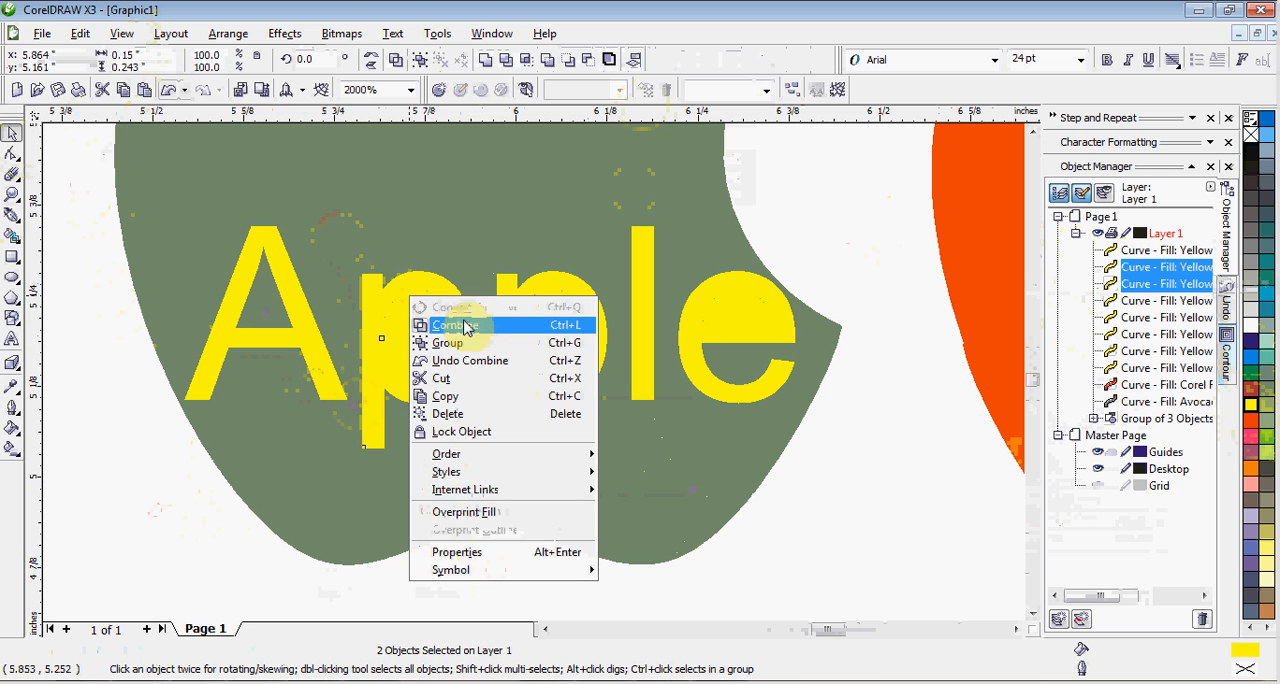
pyautogui.click(456, 325)
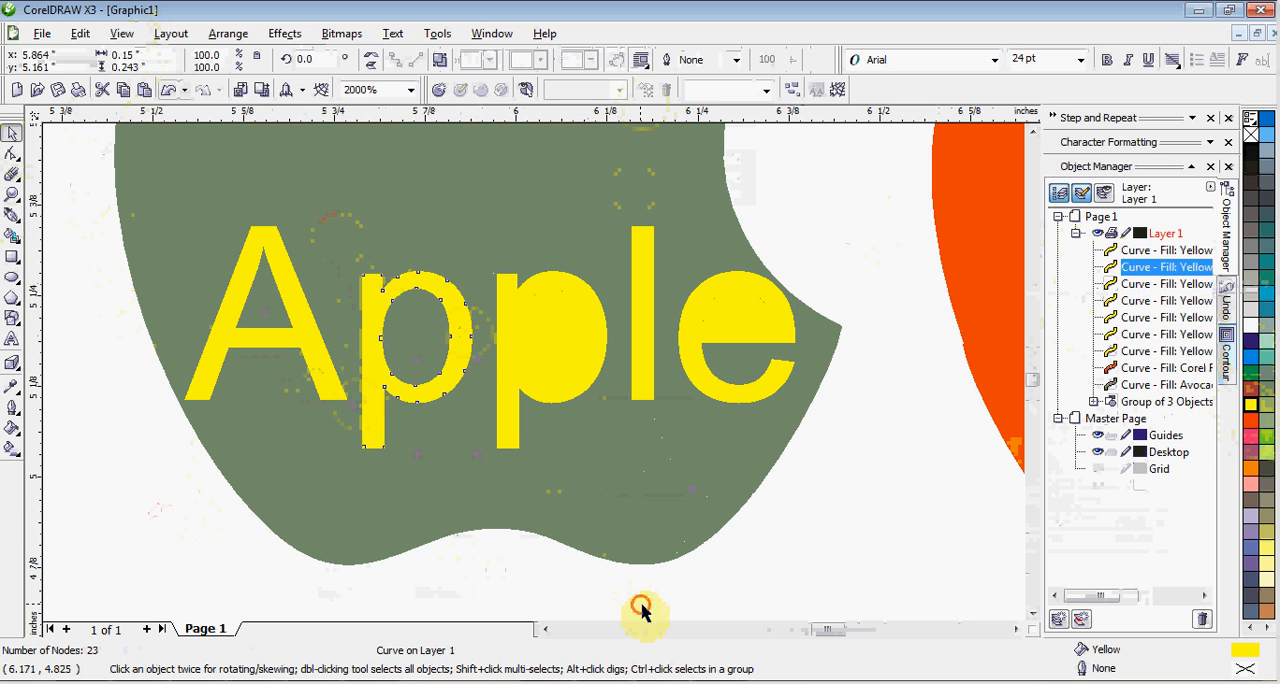
# Combine the two curves of the second "p" into a single letter shape.
pyautogui.moveTo(641, 606); pyautogui.dragTo(448, 265)
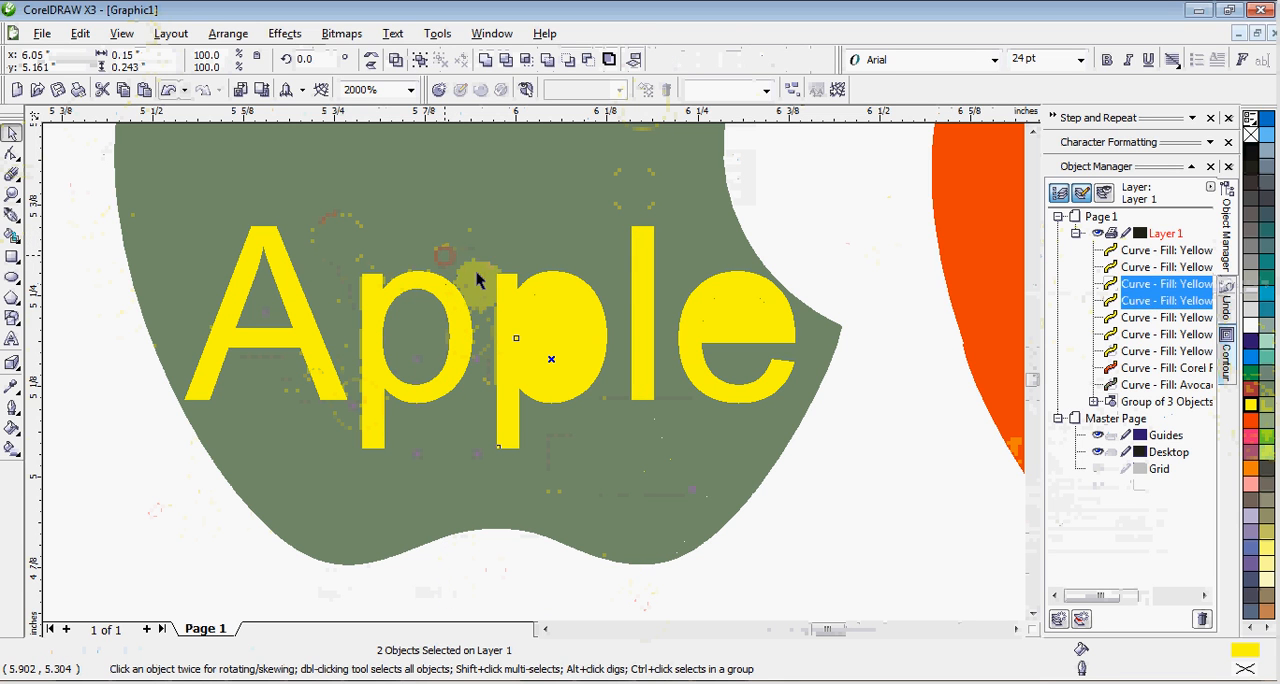
pyautogui.click(1150, 288)
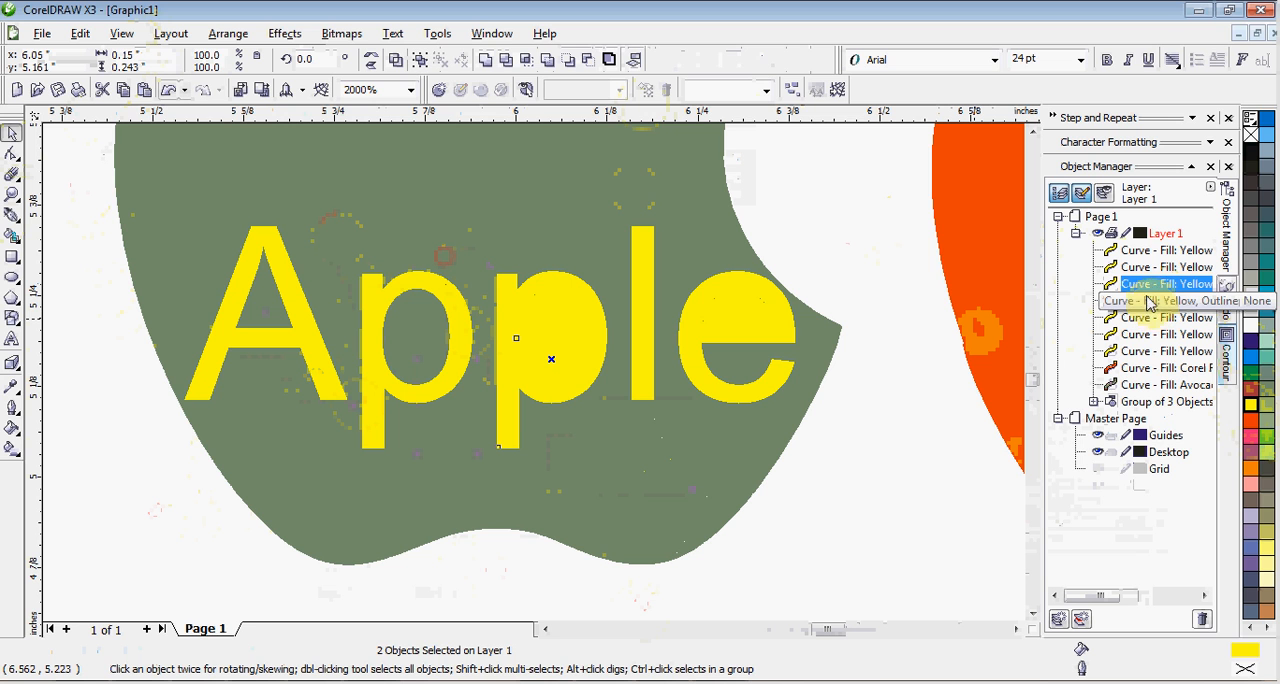
pyautogui.click(1148, 301)
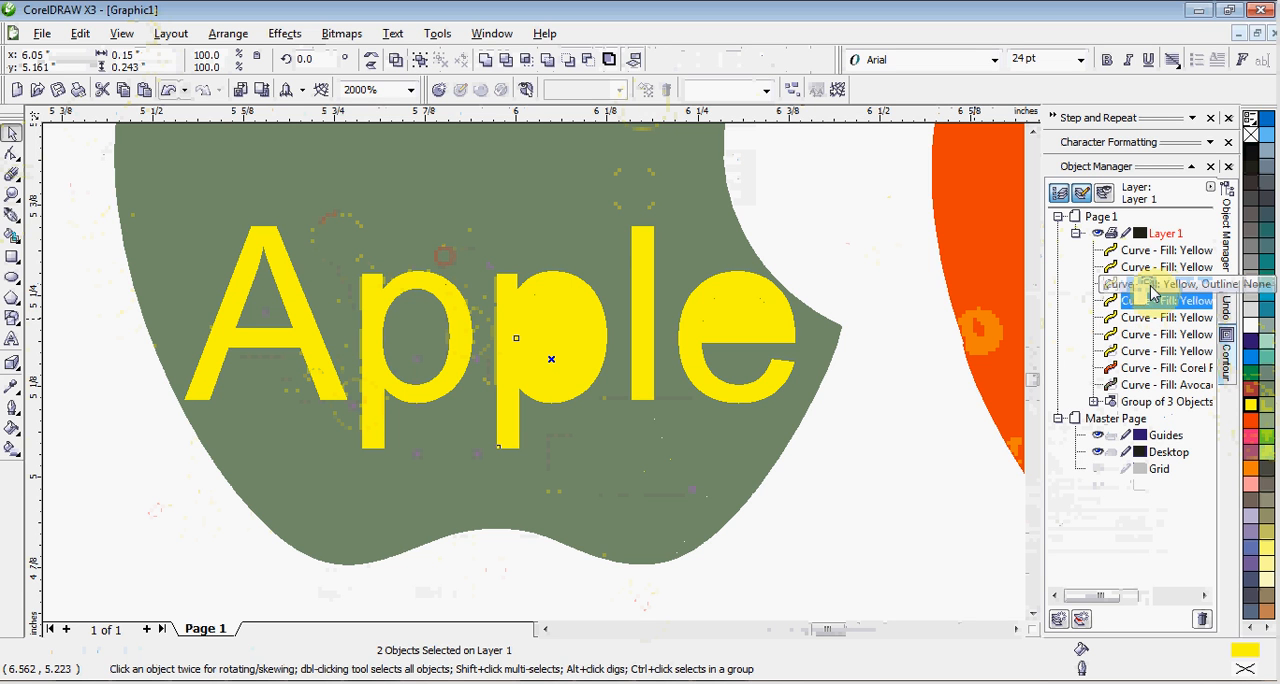
pyautogui.rightClick(1150, 290)
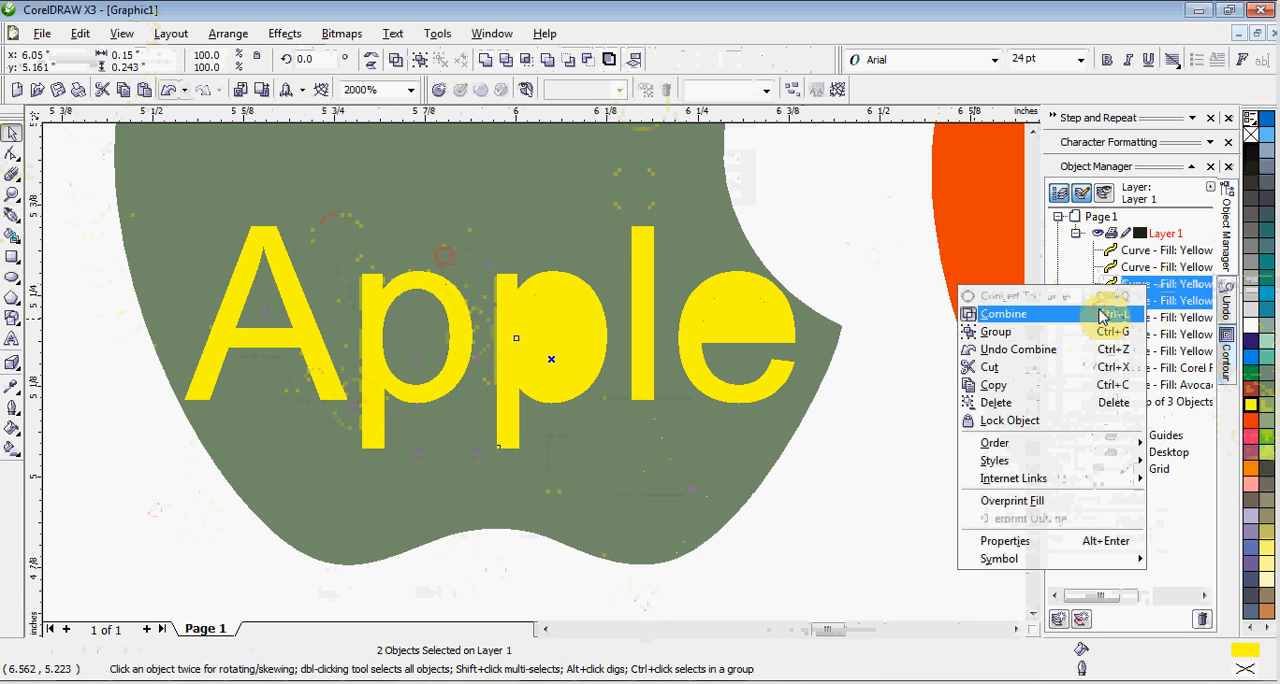
pyautogui.click(1101, 316)
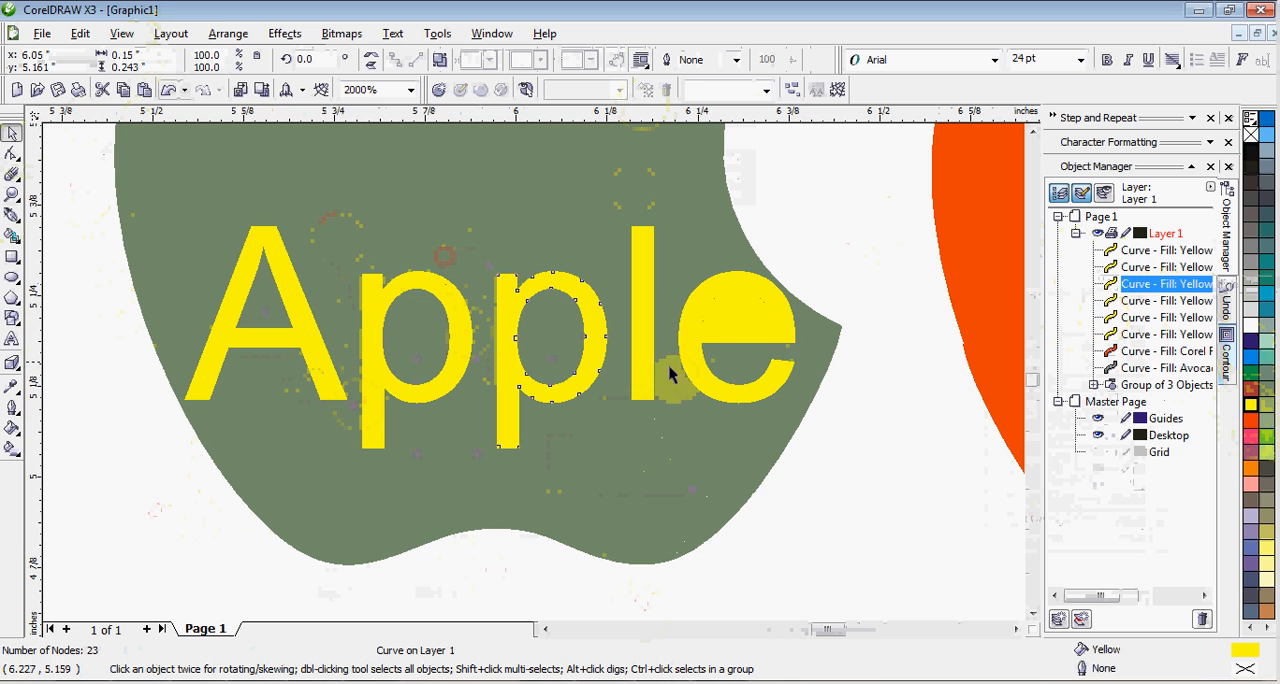
# Combine the two curves of the letter "e" and clear the selection.
pyautogui.moveTo(823, 482); pyautogui.dragTo(665, 236)
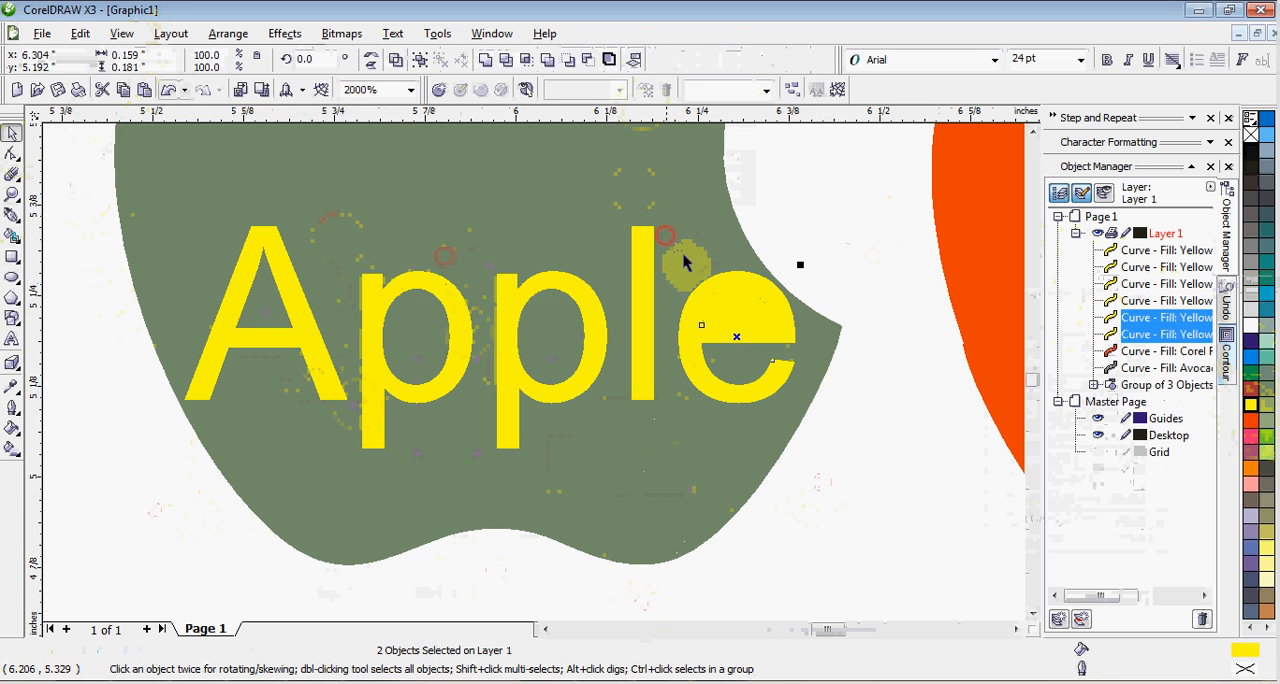
pyautogui.rightClick(728, 291)
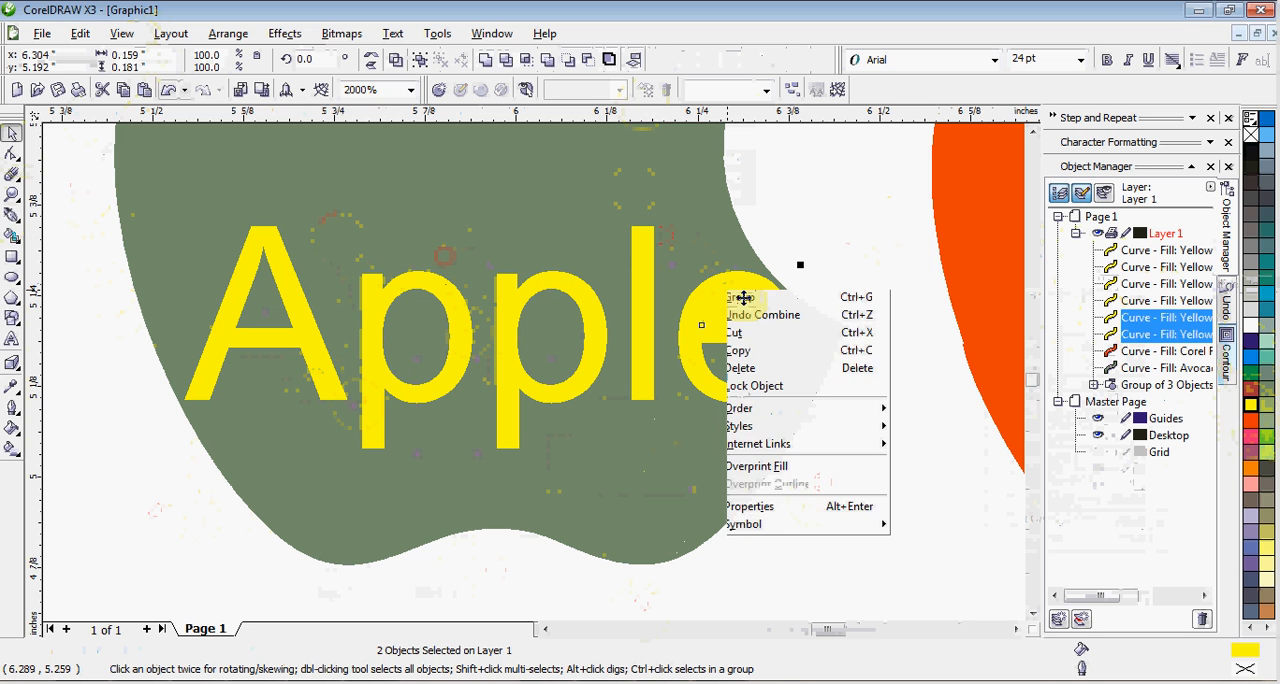
pyautogui.click(765, 320)
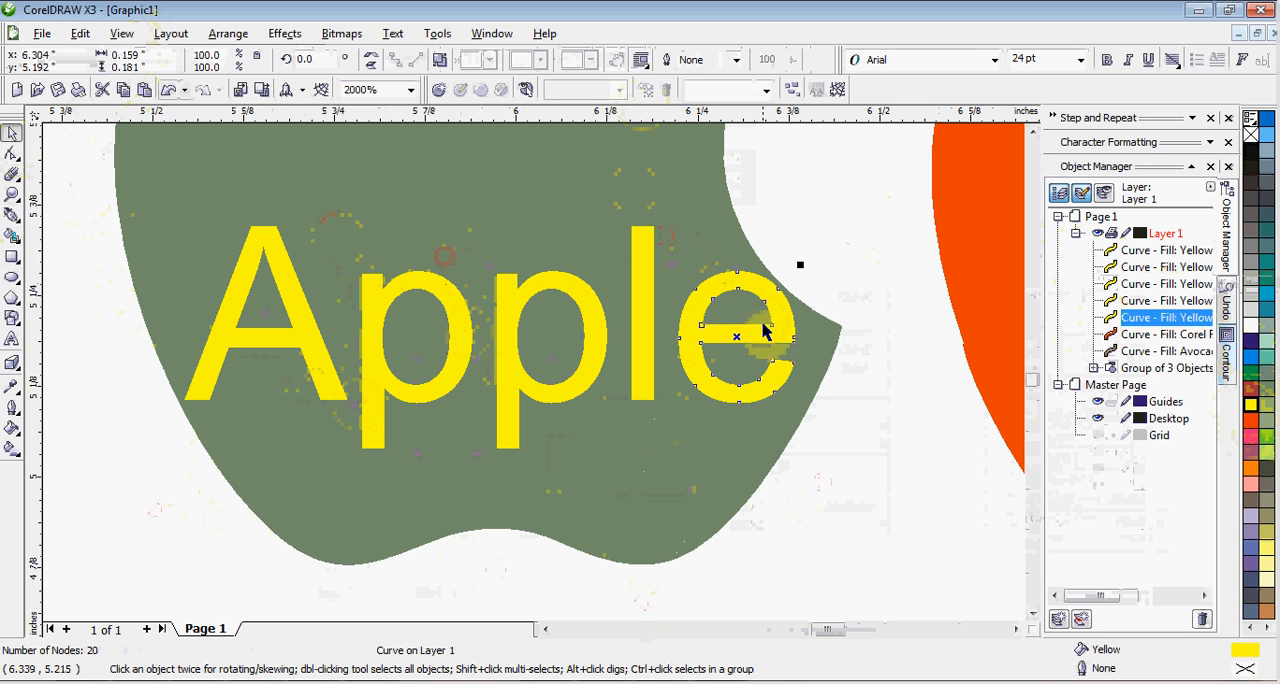
pyautogui.click(872, 417)
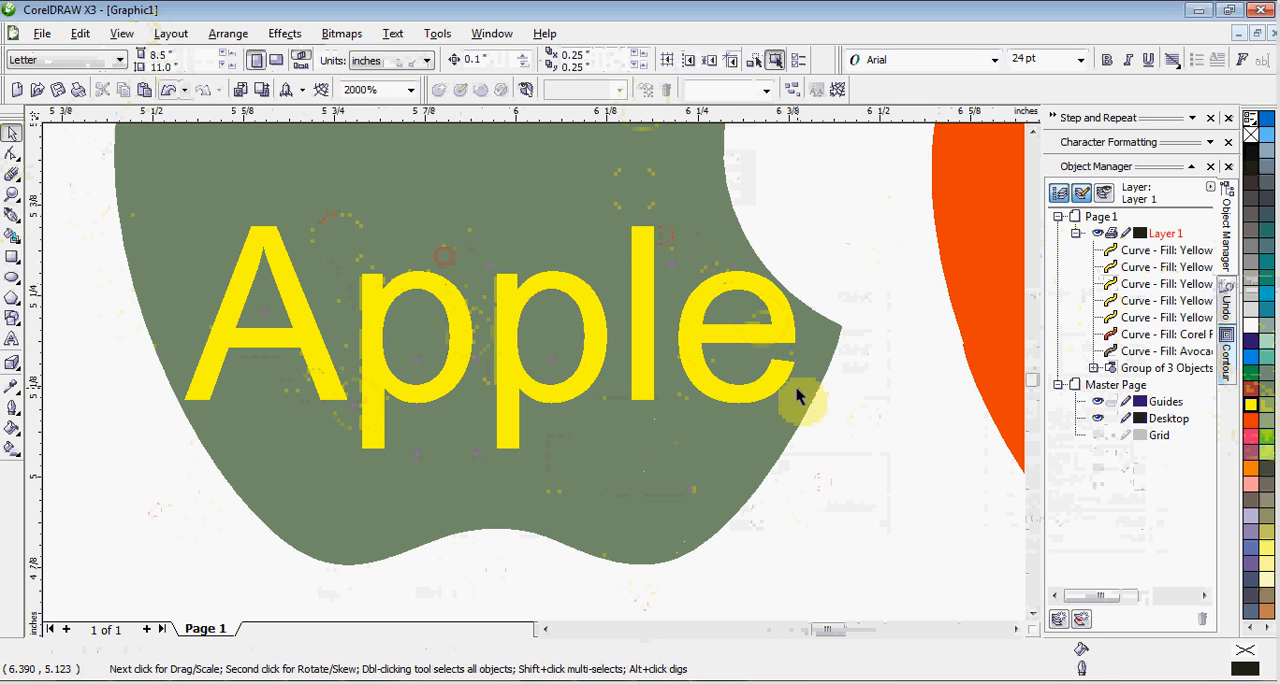
# Fill the letter "A" with Orange, the first "p" with Martian Green and the second "p" with Cyan.
pyautogui.click(336, 404)
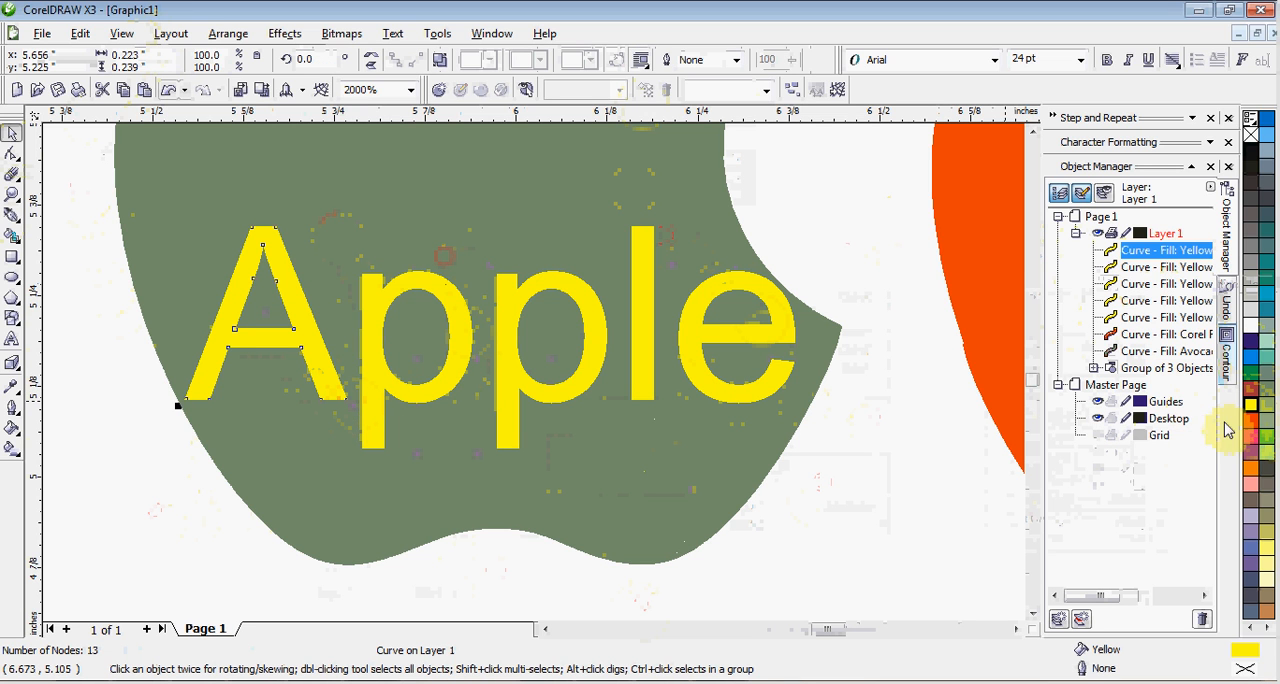
pyautogui.click(1250, 470)
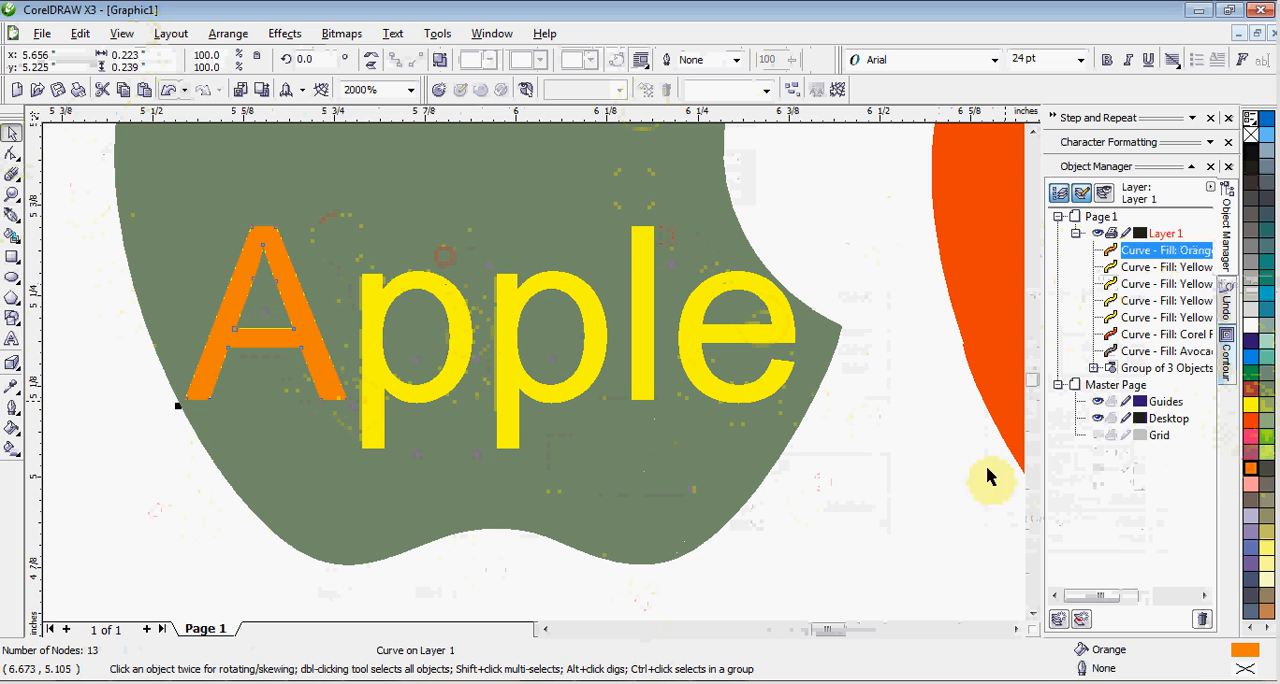
pyautogui.click(437, 392)
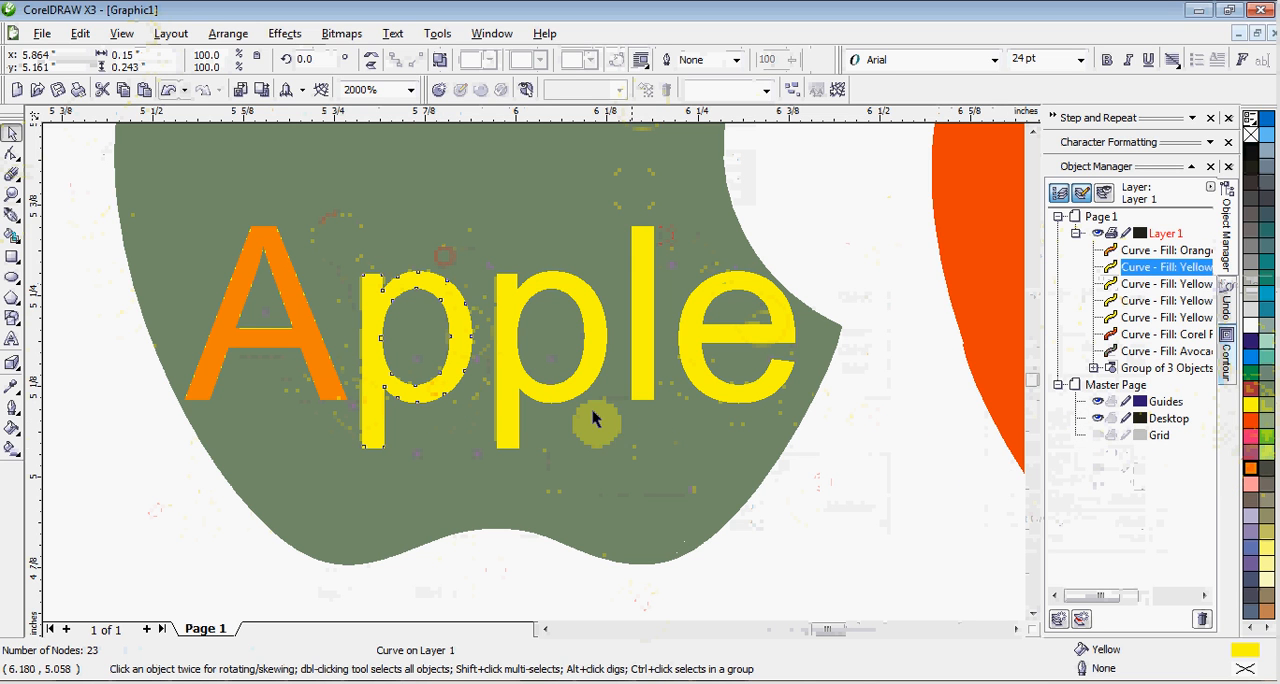
pyautogui.click(1267, 410)
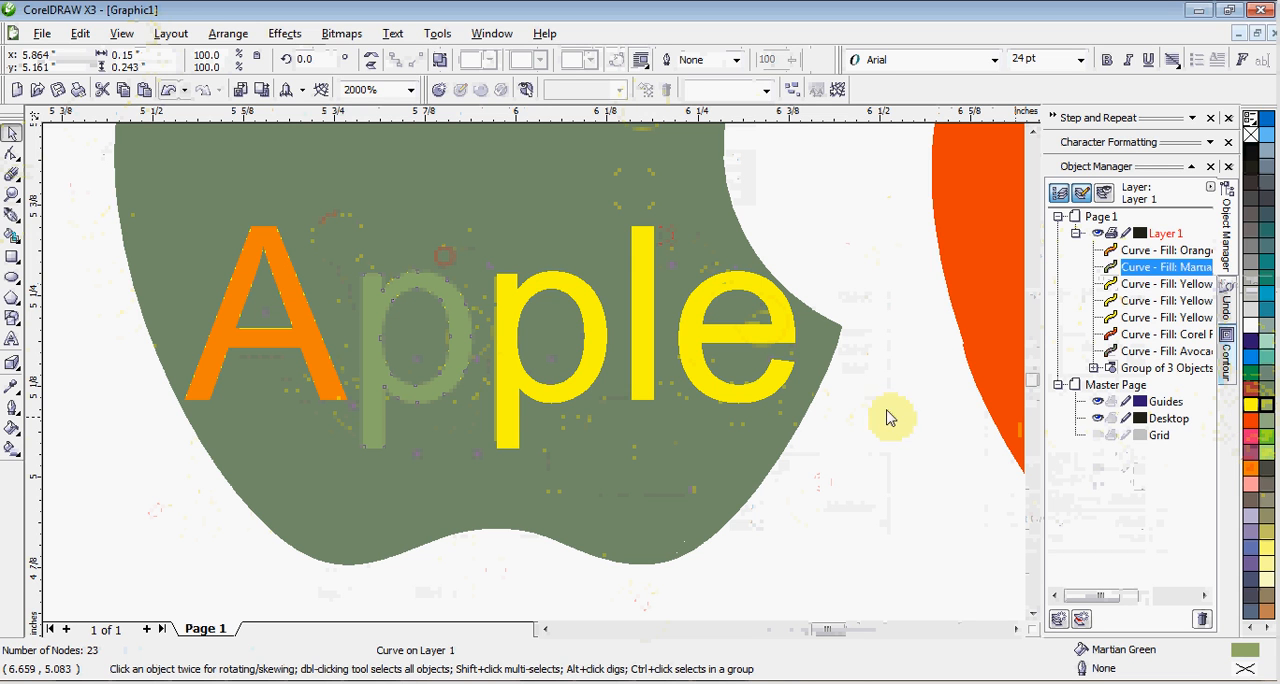
pyautogui.click(545, 395)
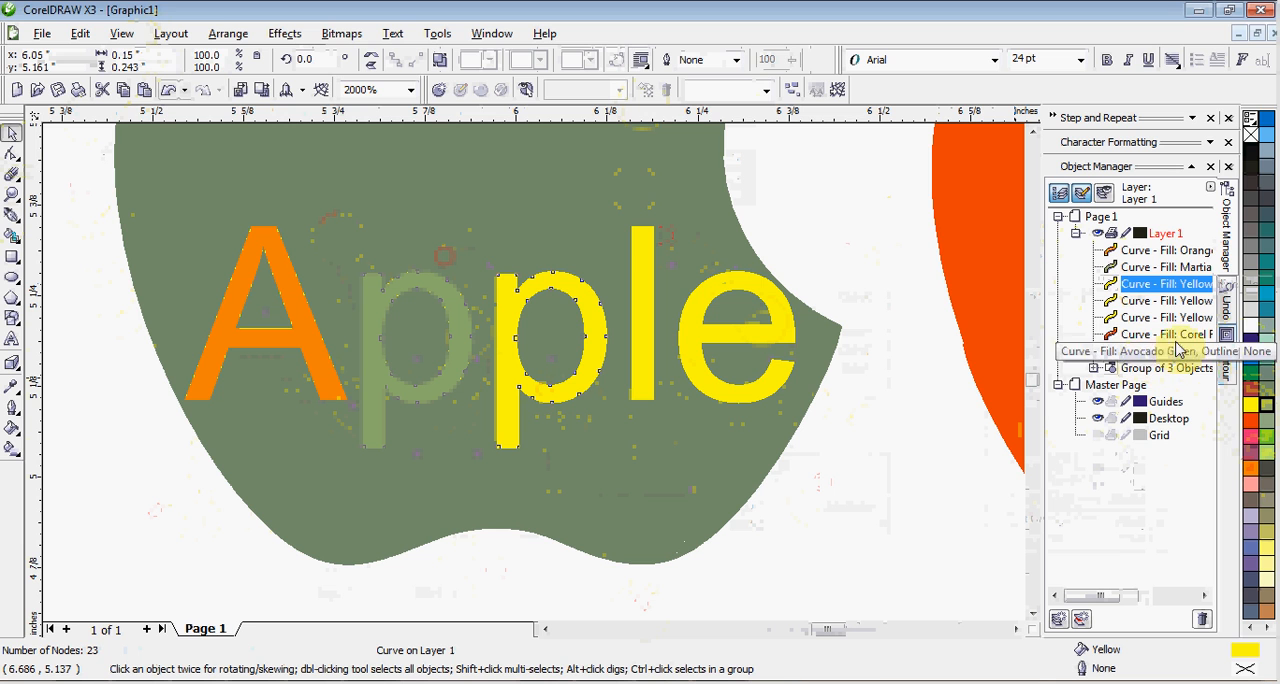
pyautogui.click(1249, 360)
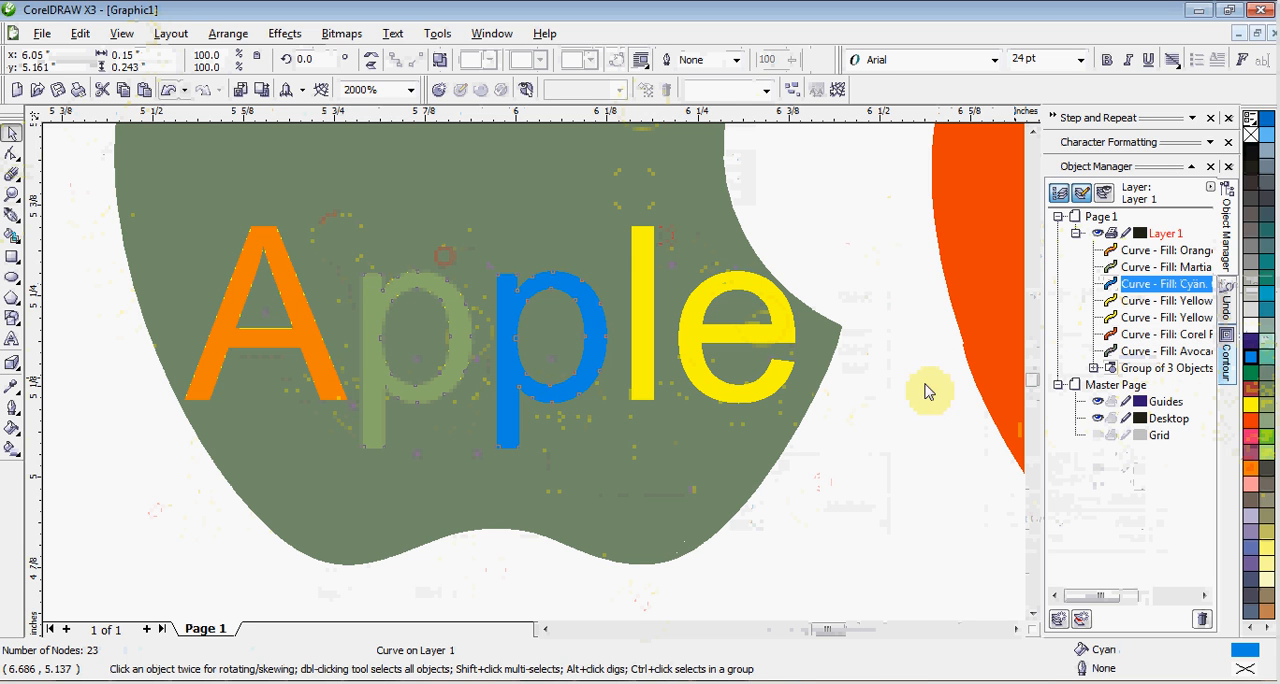
# Fill the letter "l" with 20% Black and the letter "e" with Cyan, and clear the selection.
pyautogui.click(645, 385)
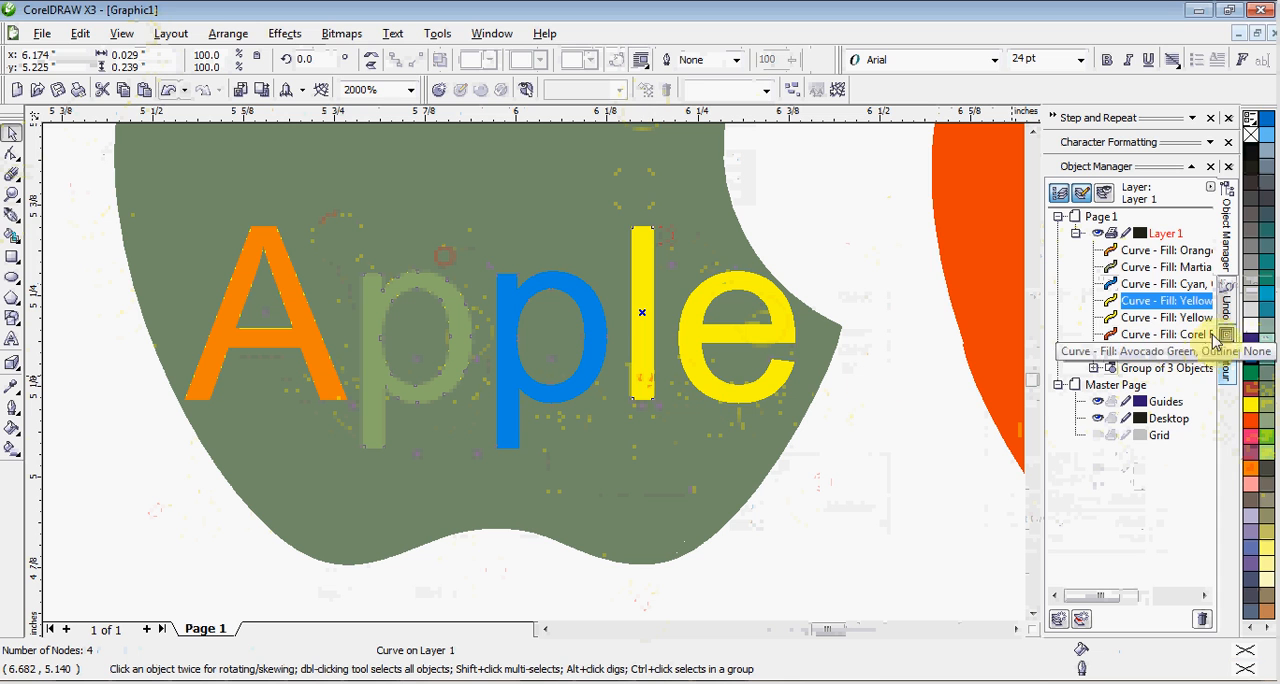
pyautogui.click(1247, 293)
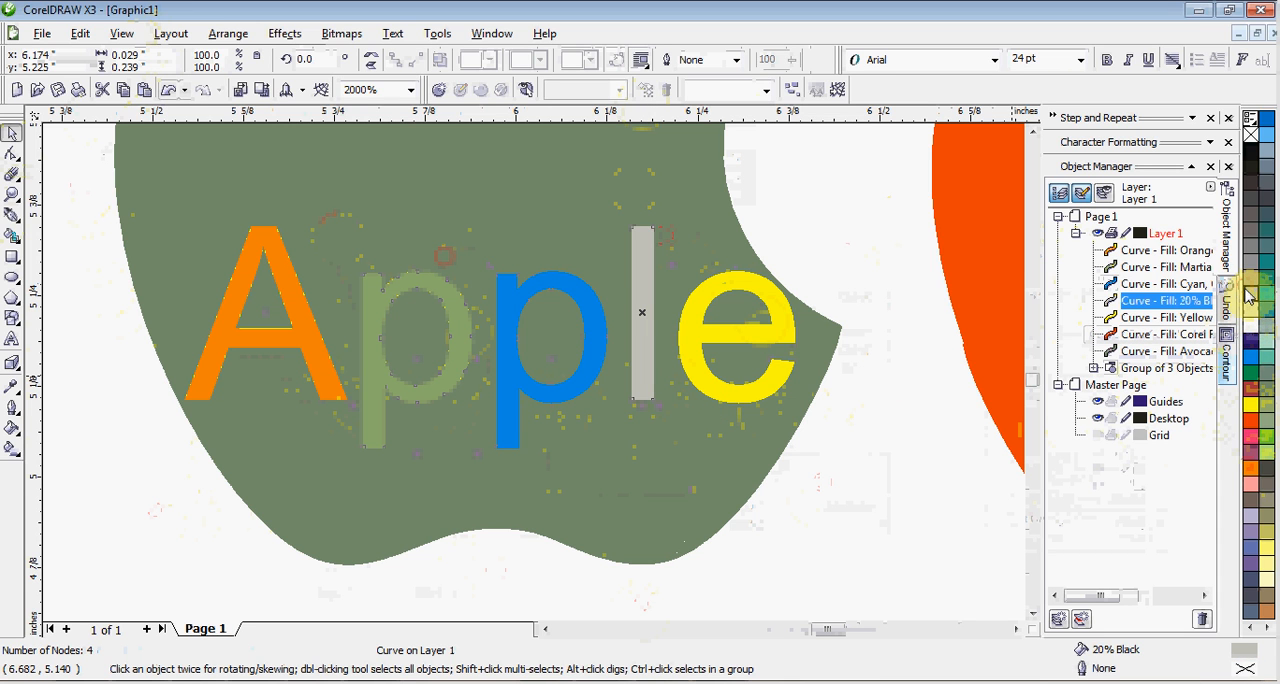
pyautogui.click(743, 405)
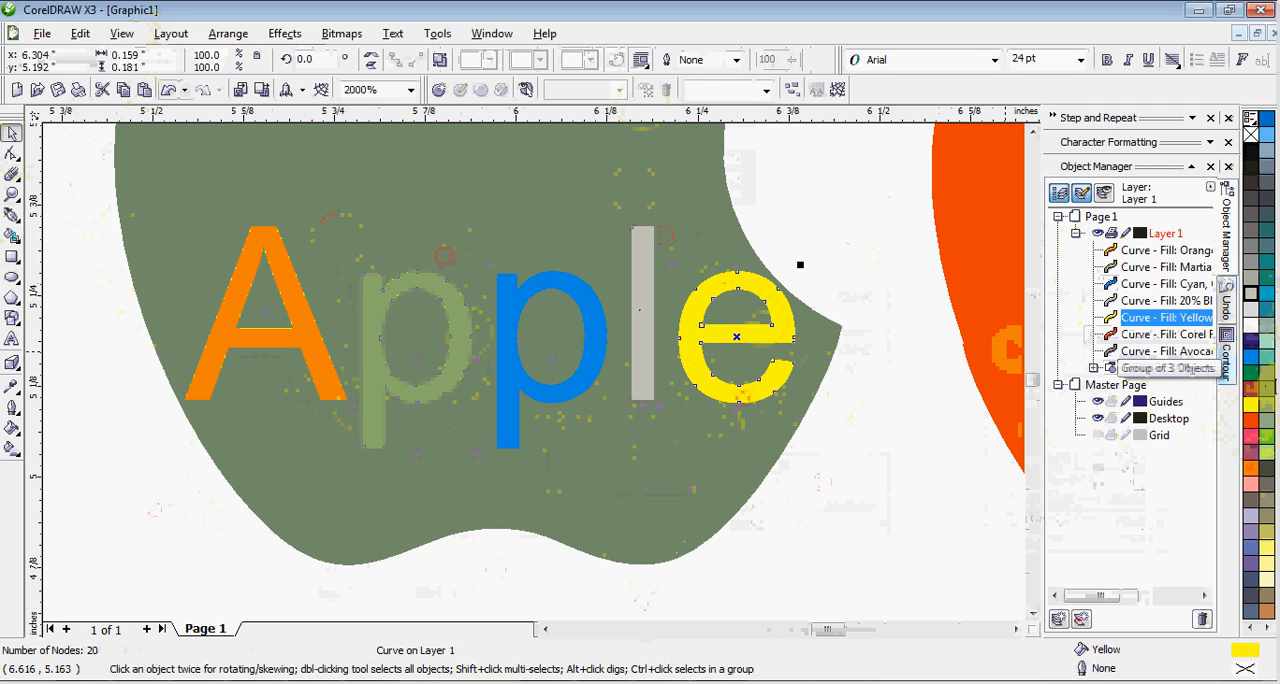
pyautogui.click(1248, 366)
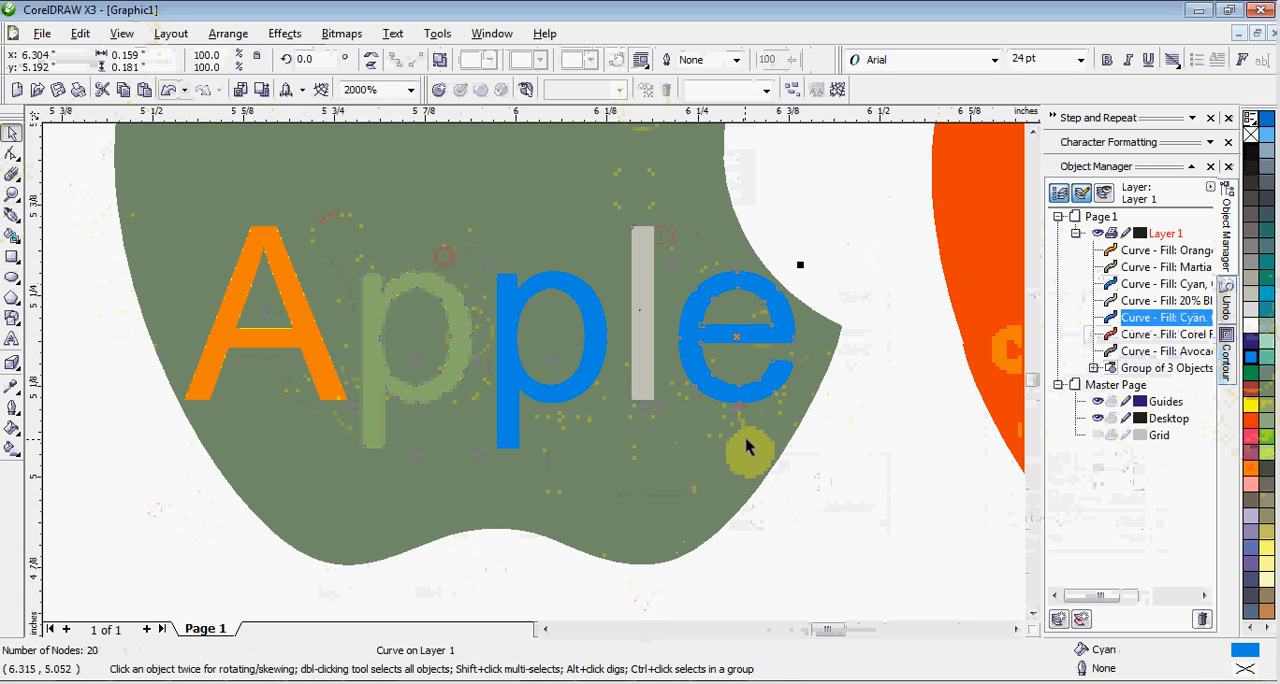
pyautogui.click(870, 455)
# Group the five coloured letters of "Apple" together and clear the selection.
pyautogui.moveTo(877, 495); pyautogui.dragTo(101, 186)
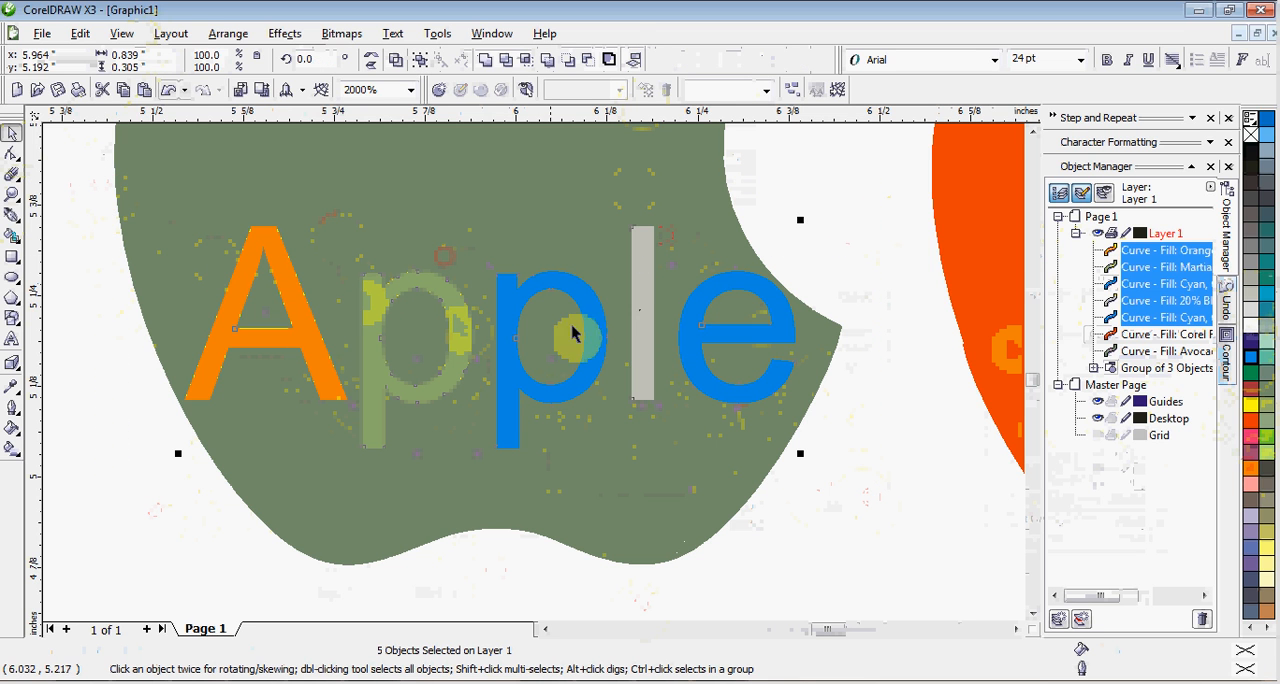
pyautogui.press('F3')
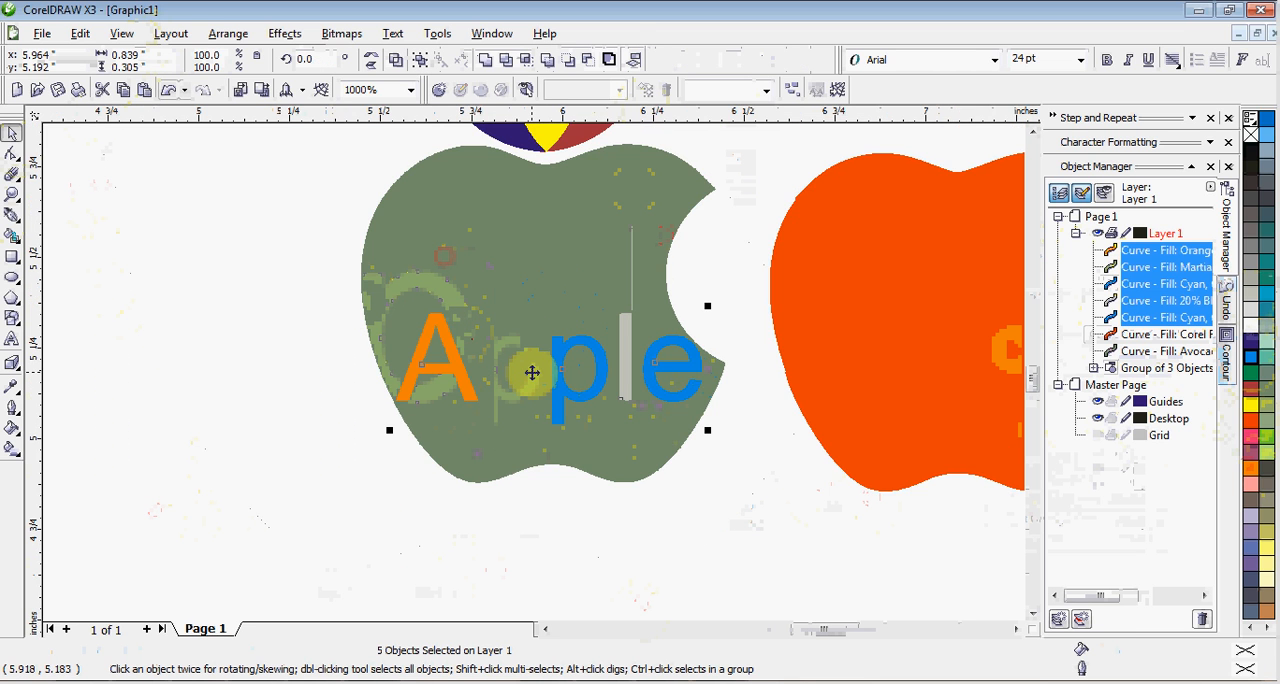
pyautogui.scroll(1, 532, 373)
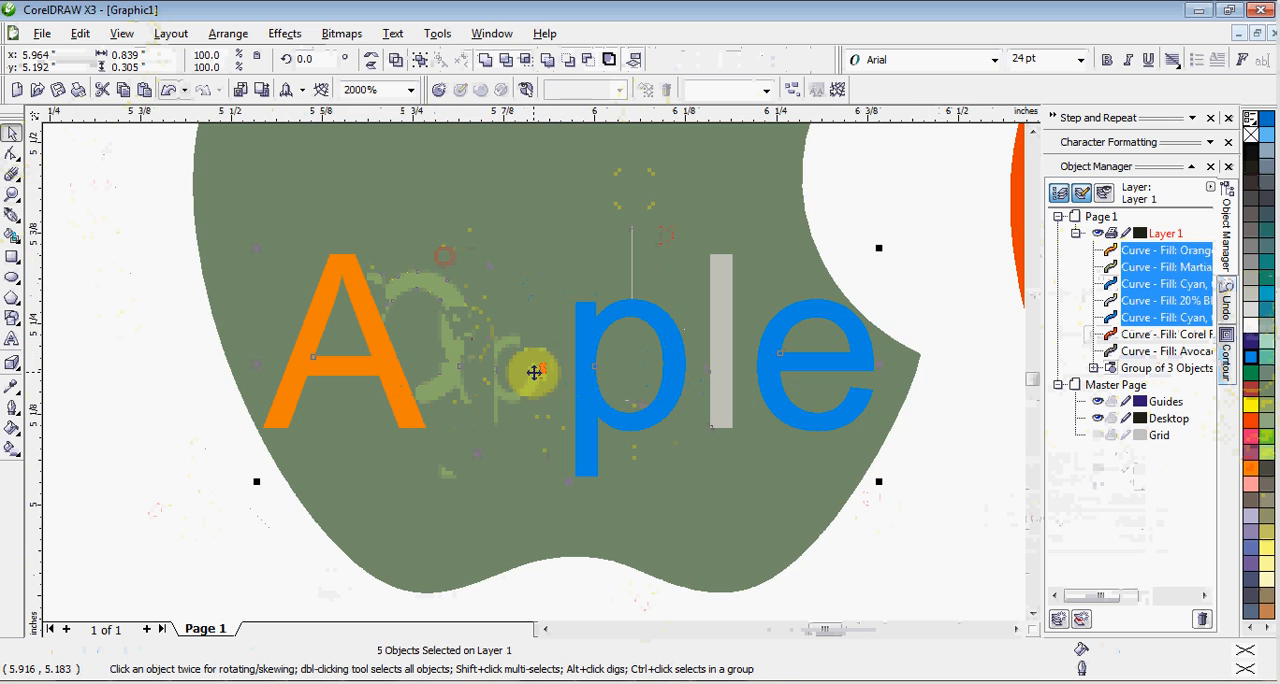
pyautogui.rightClick(597, 405)
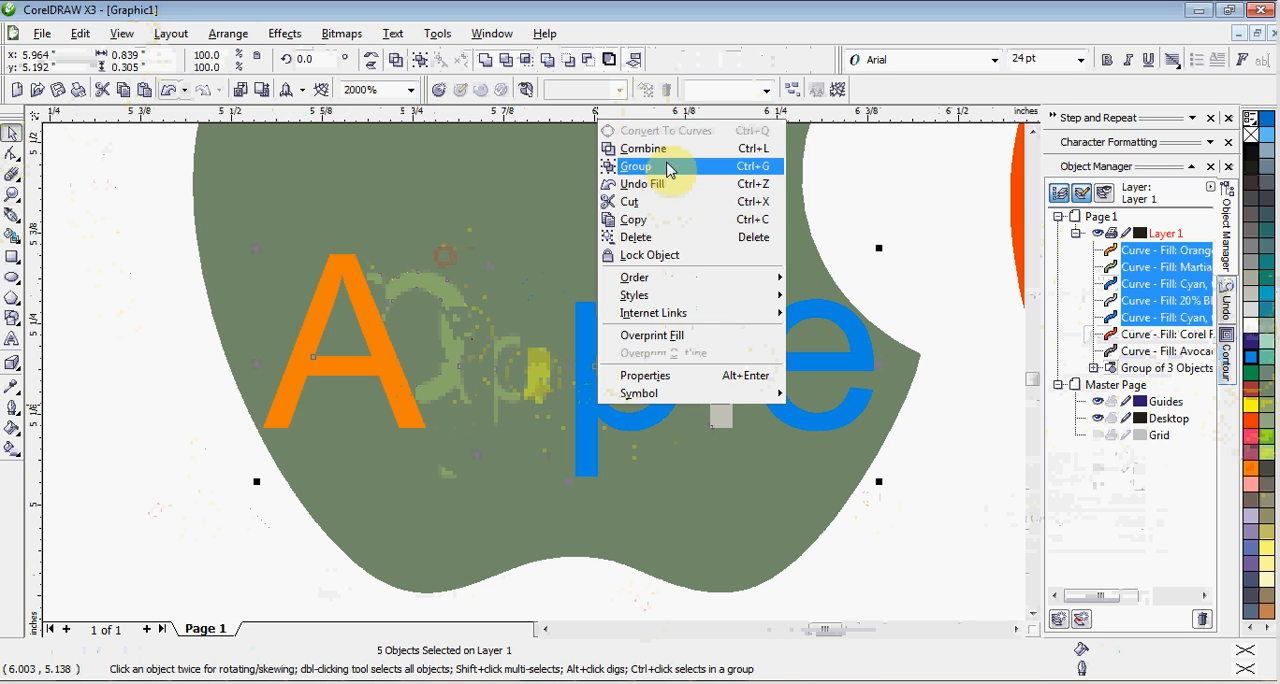
pyautogui.click(669, 168)
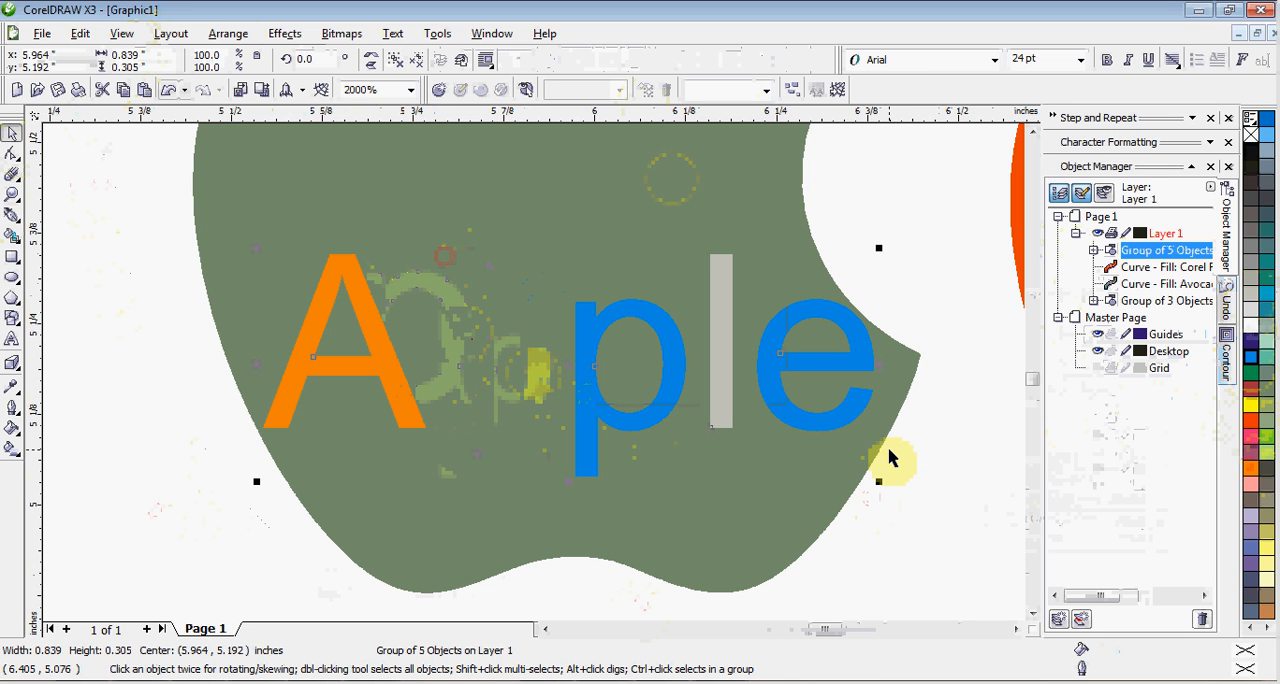
pyautogui.click(932, 446)
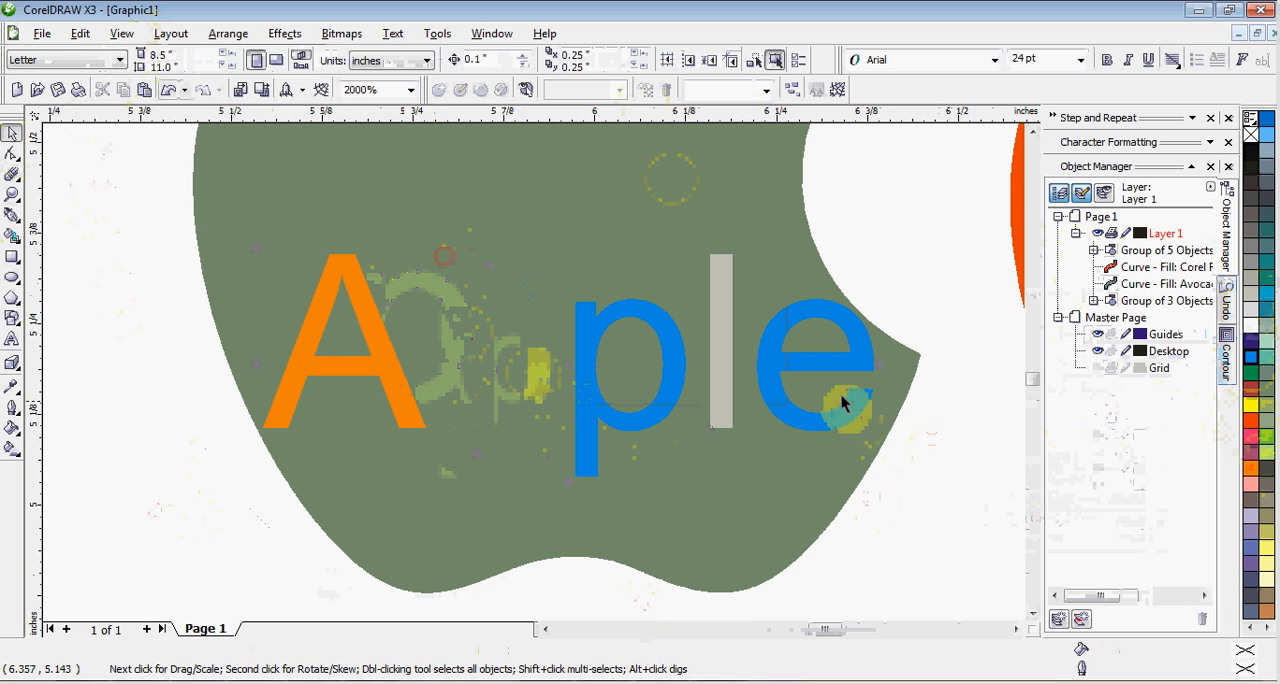
# Try a green fill on the whole "Apple" letter group, undo it and clear the selection.
pyautogui.click(840, 408)
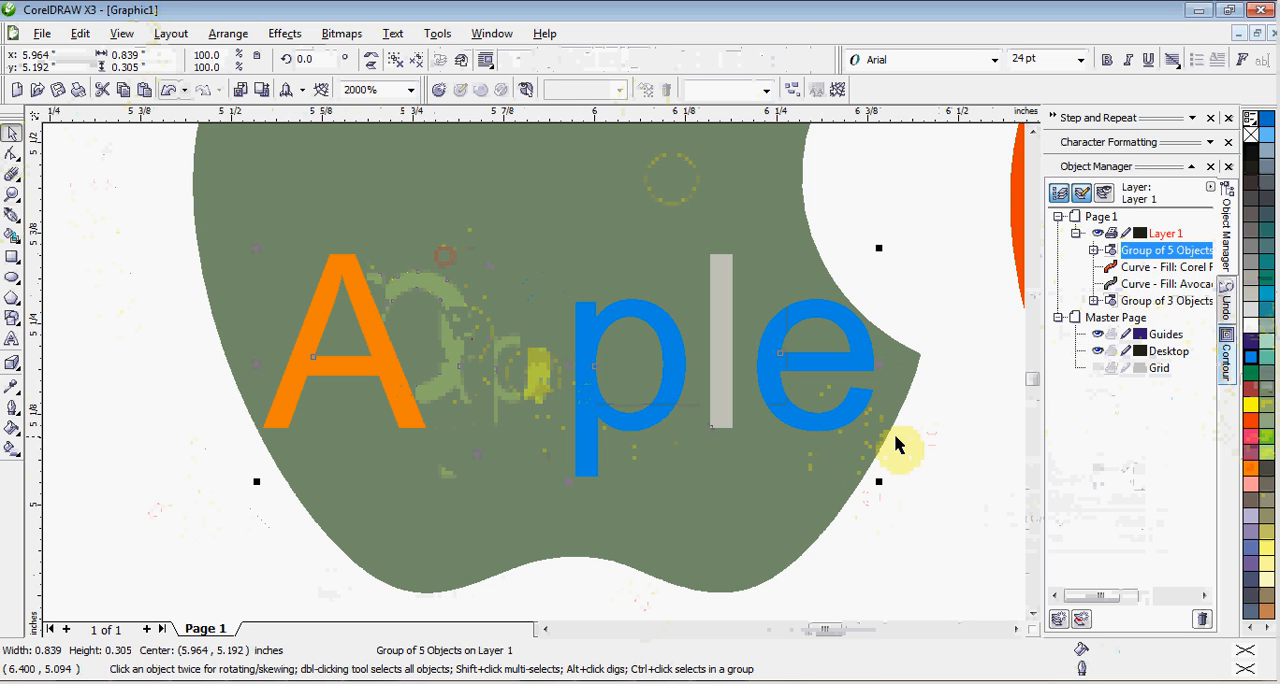
pyautogui.click(1250, 372)
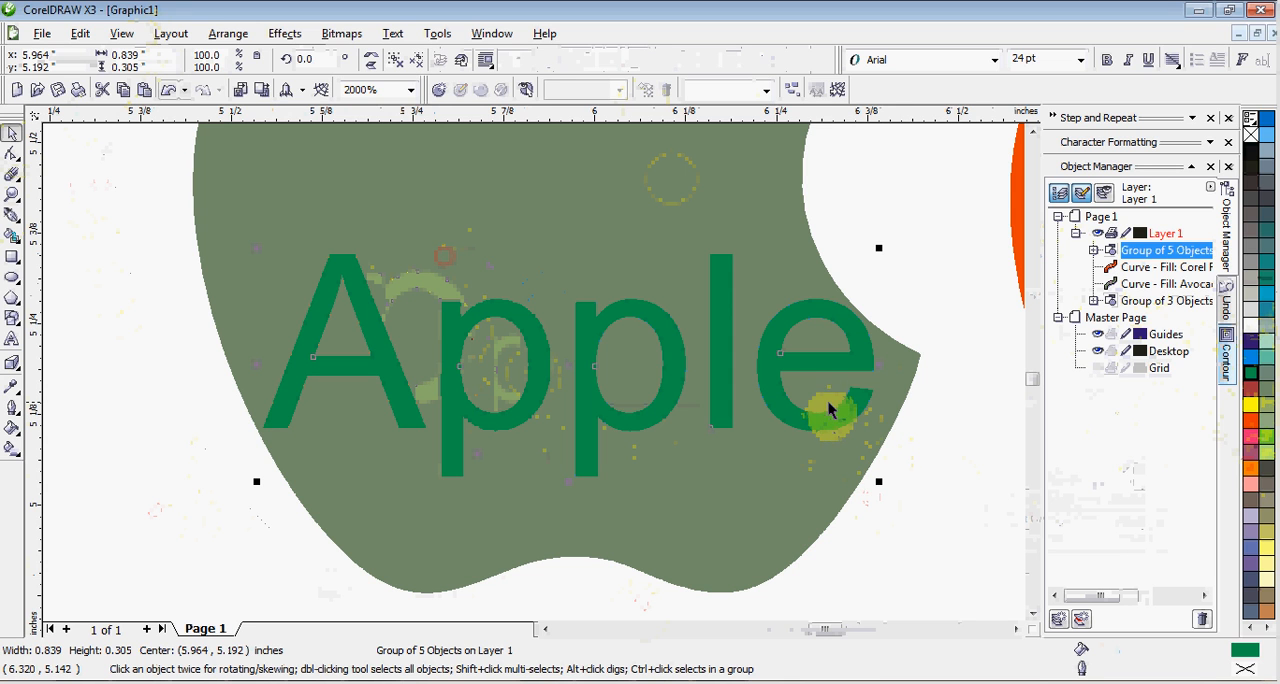
pyautogui.click(170, 91)
pyautogui.click(125, 338)
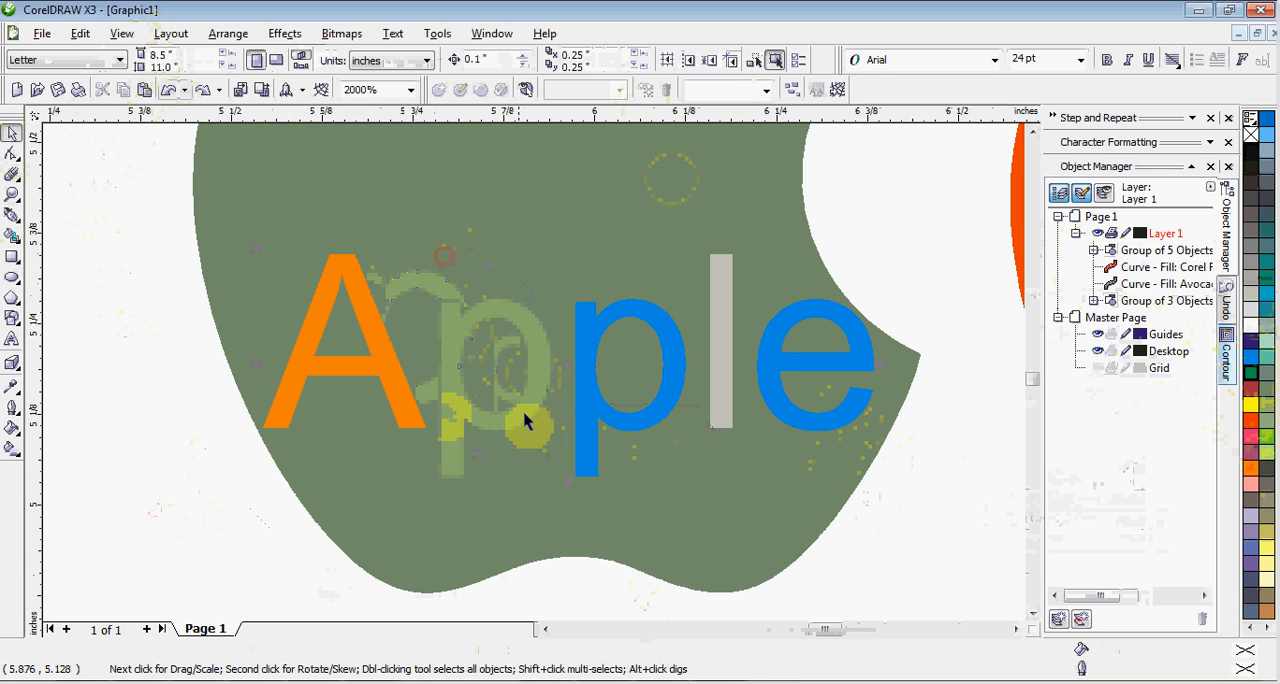
# Move the grouped "Apple" lettering about 0.02 inches down on the bitten apple.
pyautogui.moveTo(480, 426)
pyautogui.mouseDown()
pyautogui.moveTo(474, 446)
pyautogui.moveTo(486, 434)
pyautogui.mouseUp()
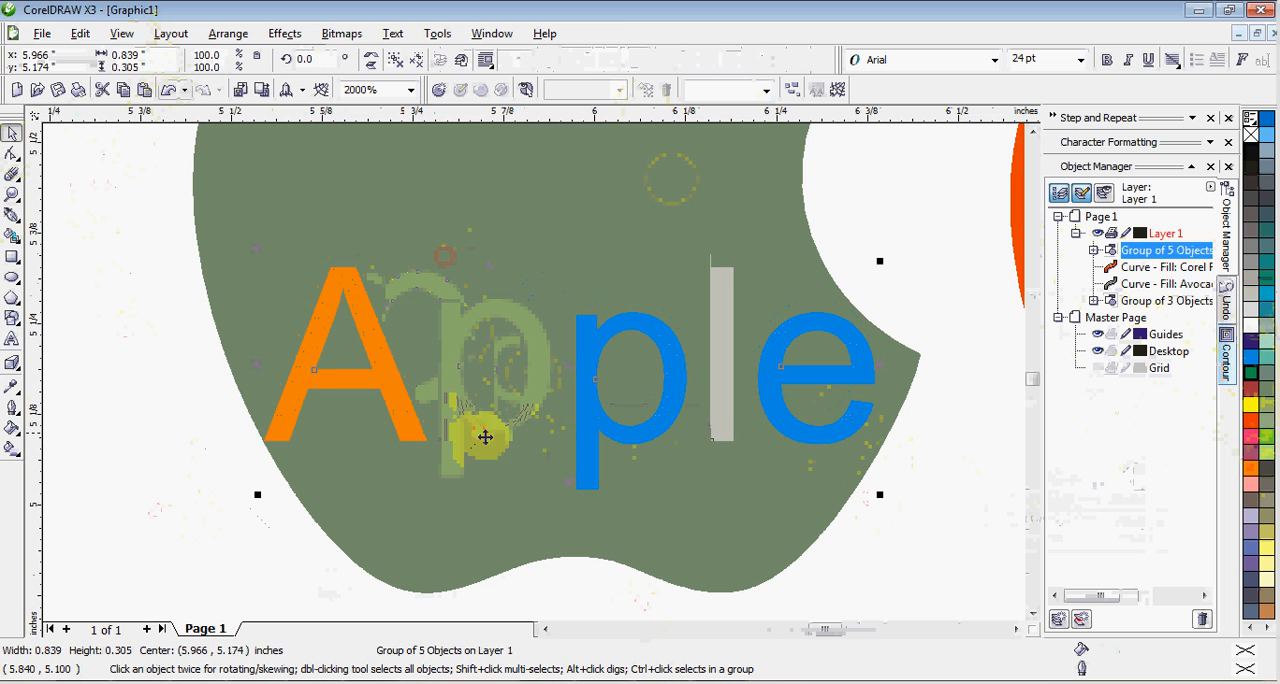
# Ungroup the "Apple" lettering on the bitten apple into separate letters and clear the selection.
pyautogui.rightClick(723, 390)
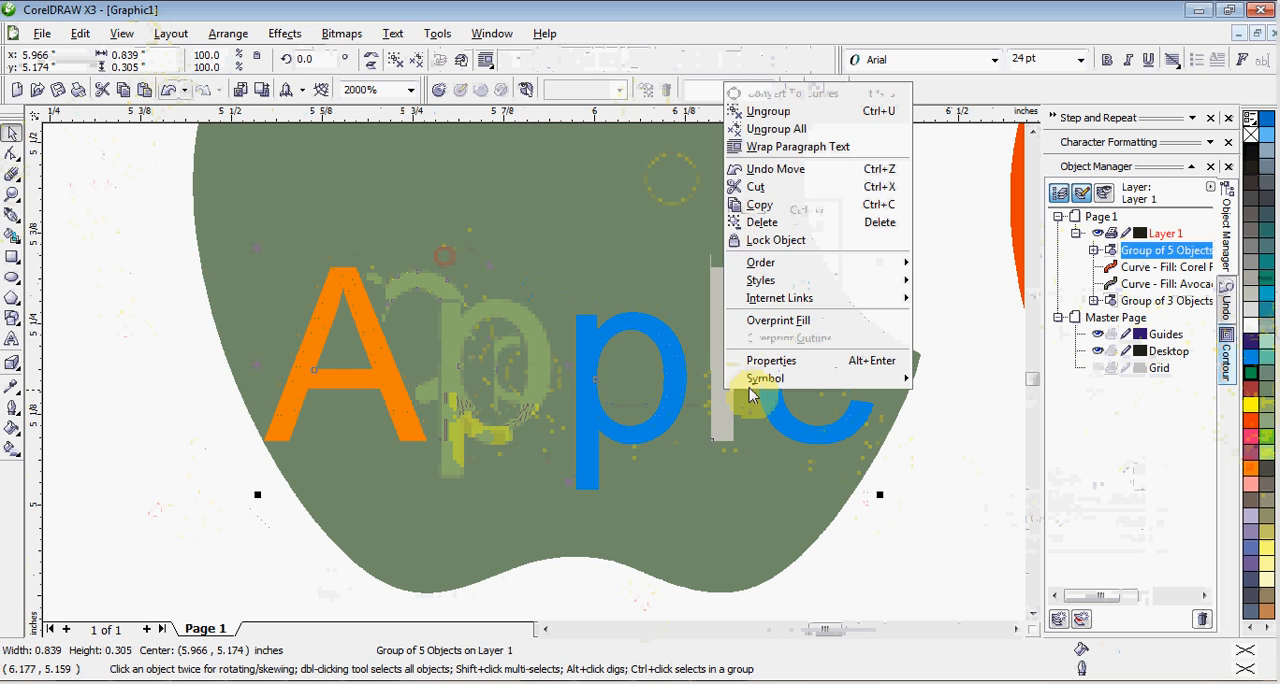
pyautogui.click(768, 114)
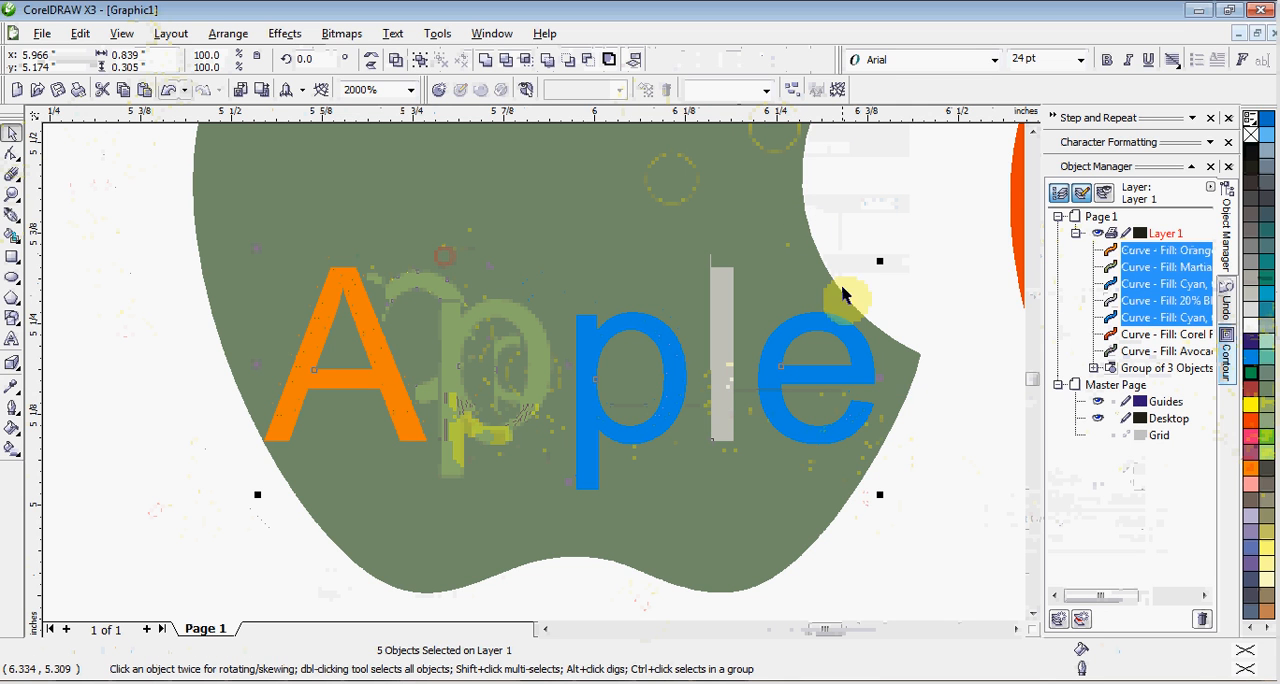
pyautogui.click(952, 462)
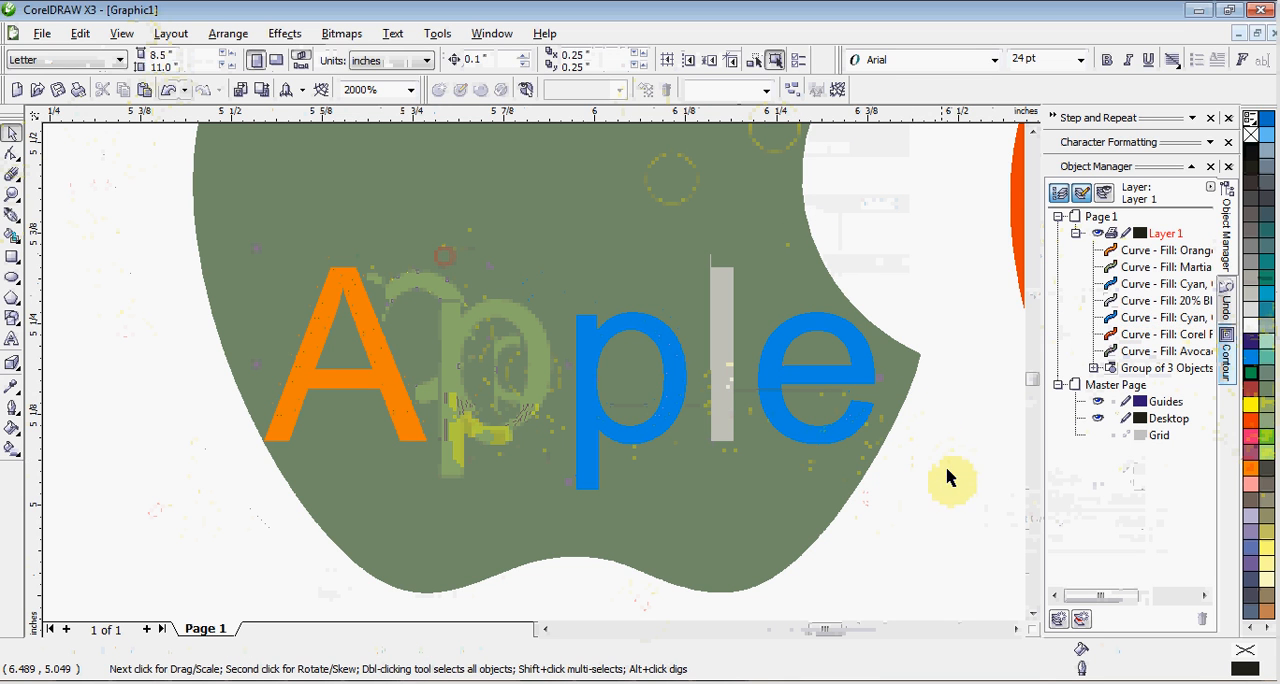
pyautogui.scroll(-2, 533, 380)
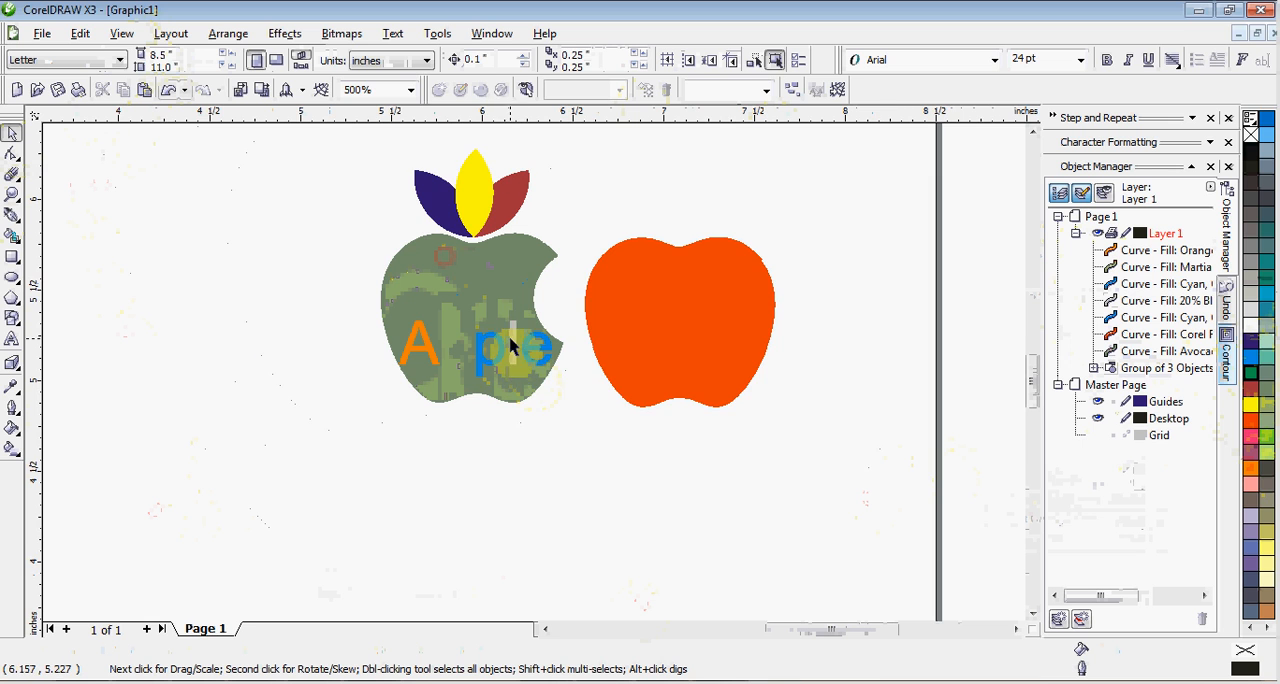
pyautogui.scroll(1, 530, 376)
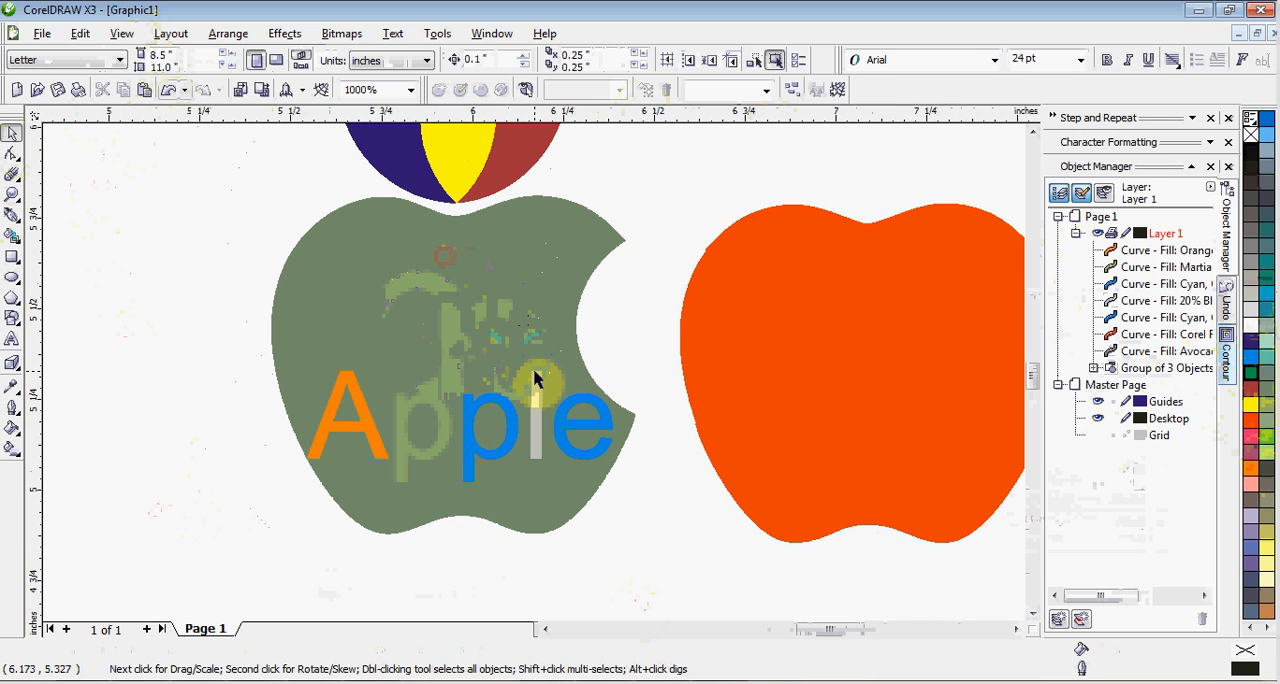
pyautogui.scroll(-1, 533, 378)
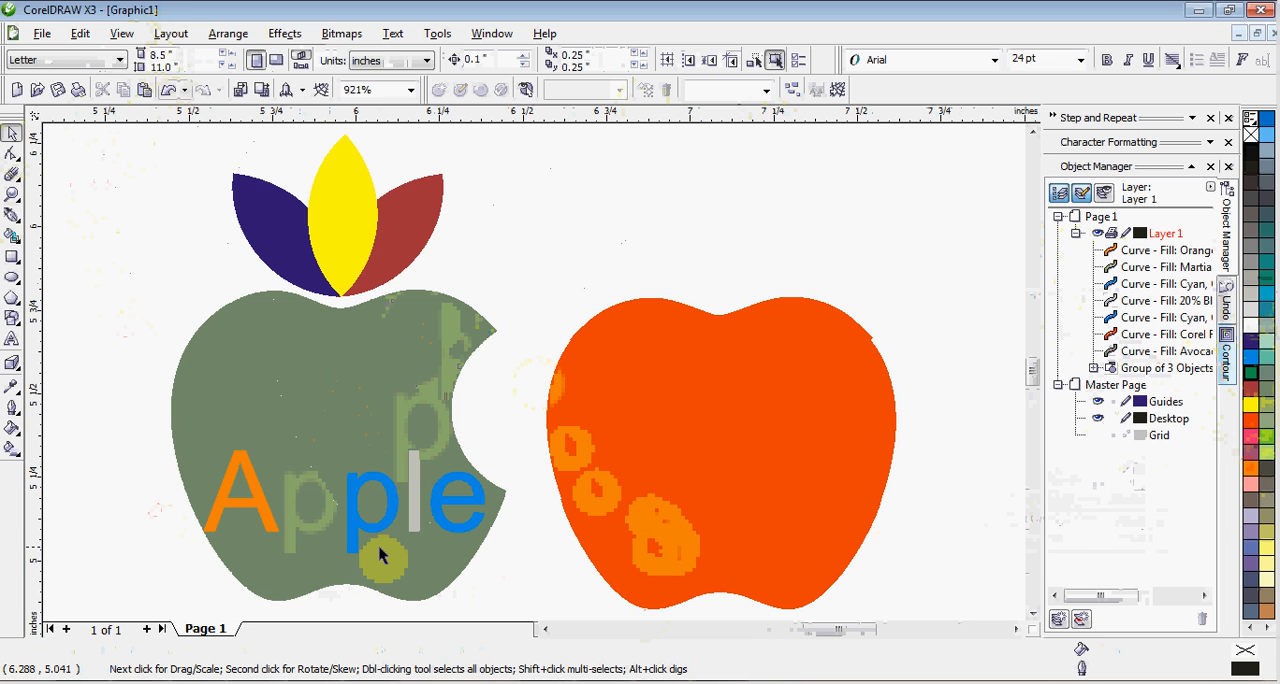
pyautogui.scroll(3, 534, 374)
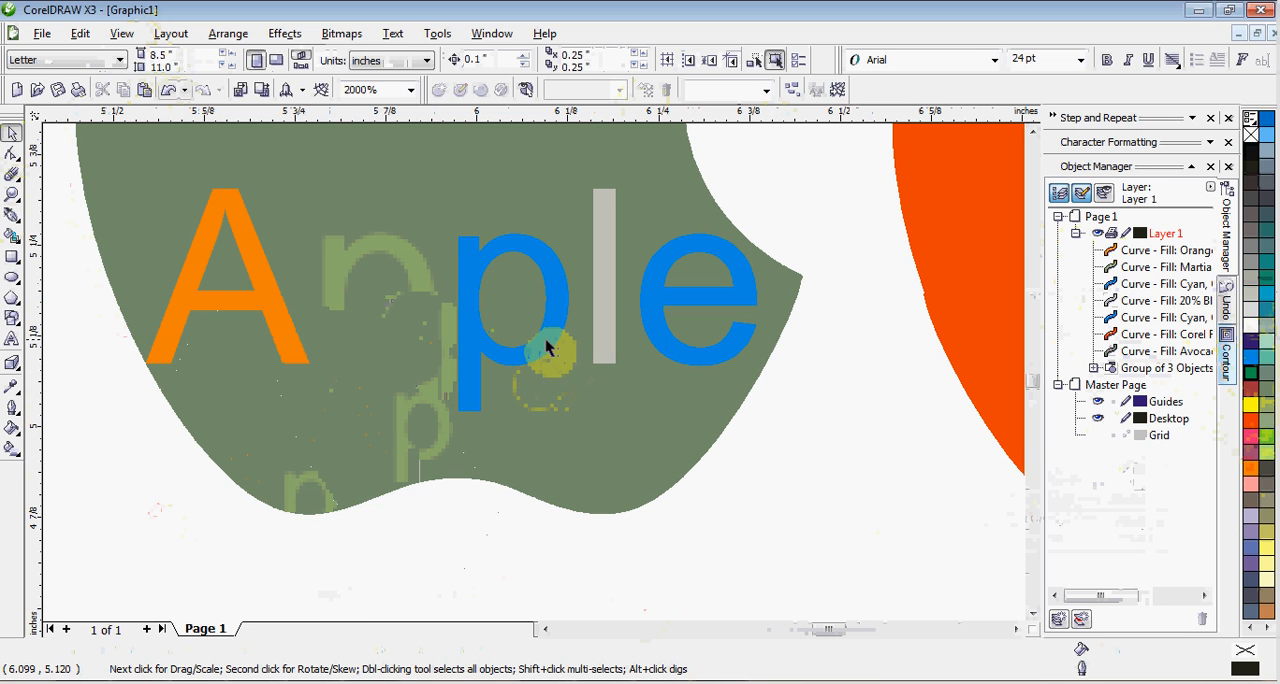
pyautogui.click(543, 345)
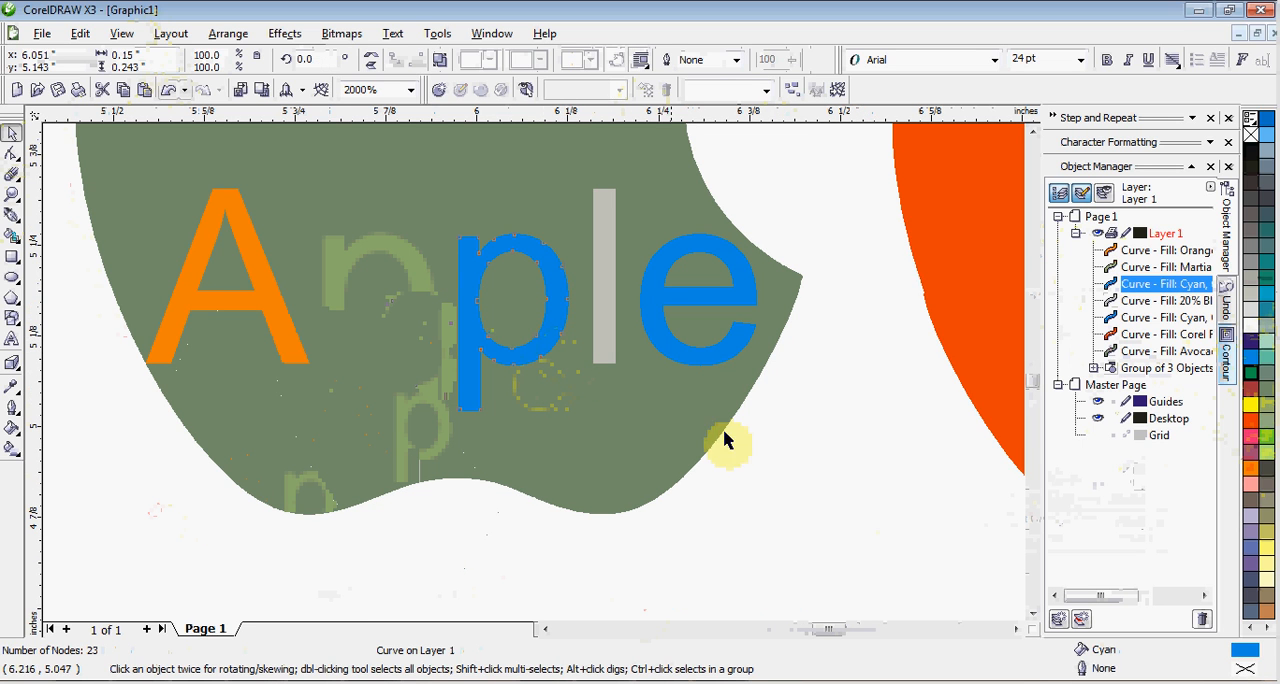
pyautogui.click(795, 440)
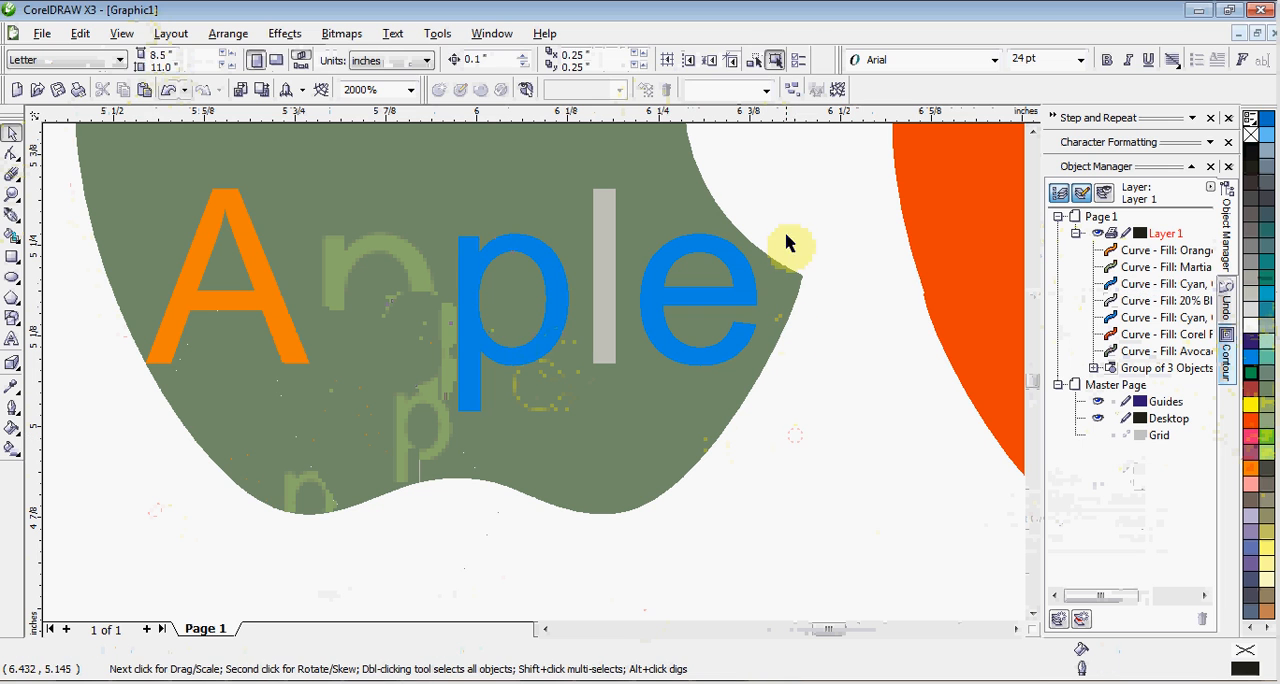
# Select all five coloured letters of "Apple", try combining them into one curve and undo the combination.
pyautogui.click(802, 154)
pyautogui.moveTo(749, 212); pyautogui.dragTo(84, 462)
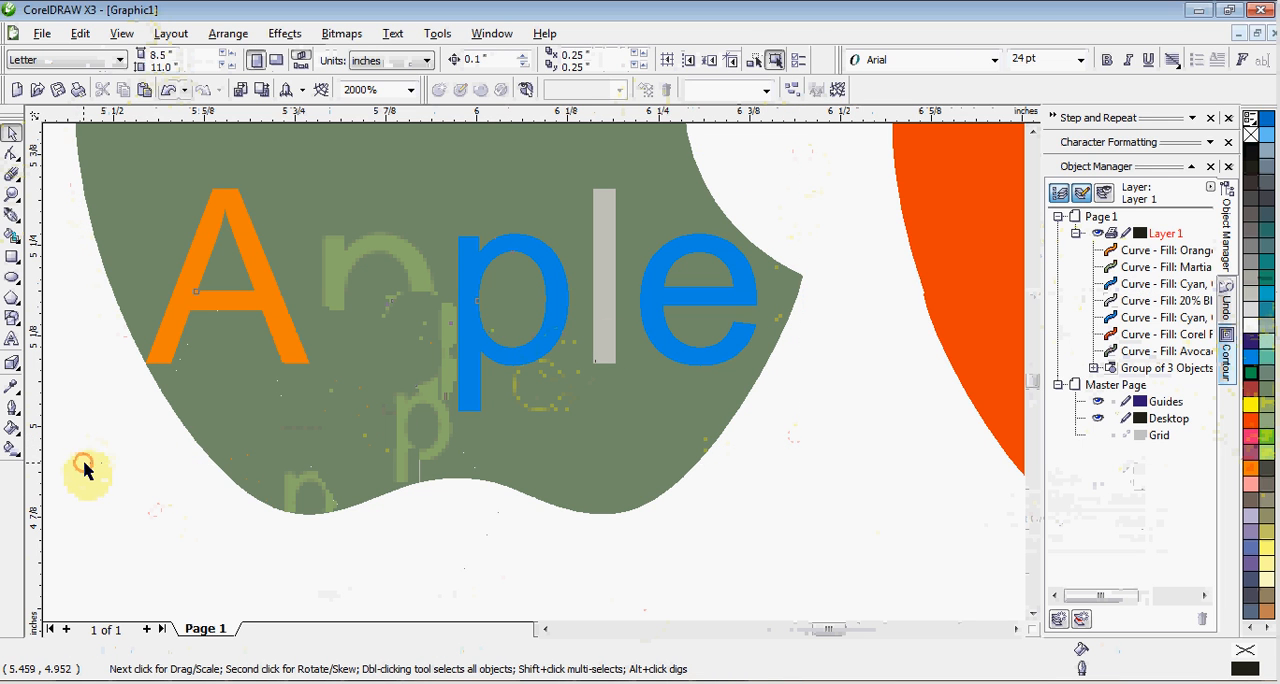
pyautogui.rightClick(325, 379)
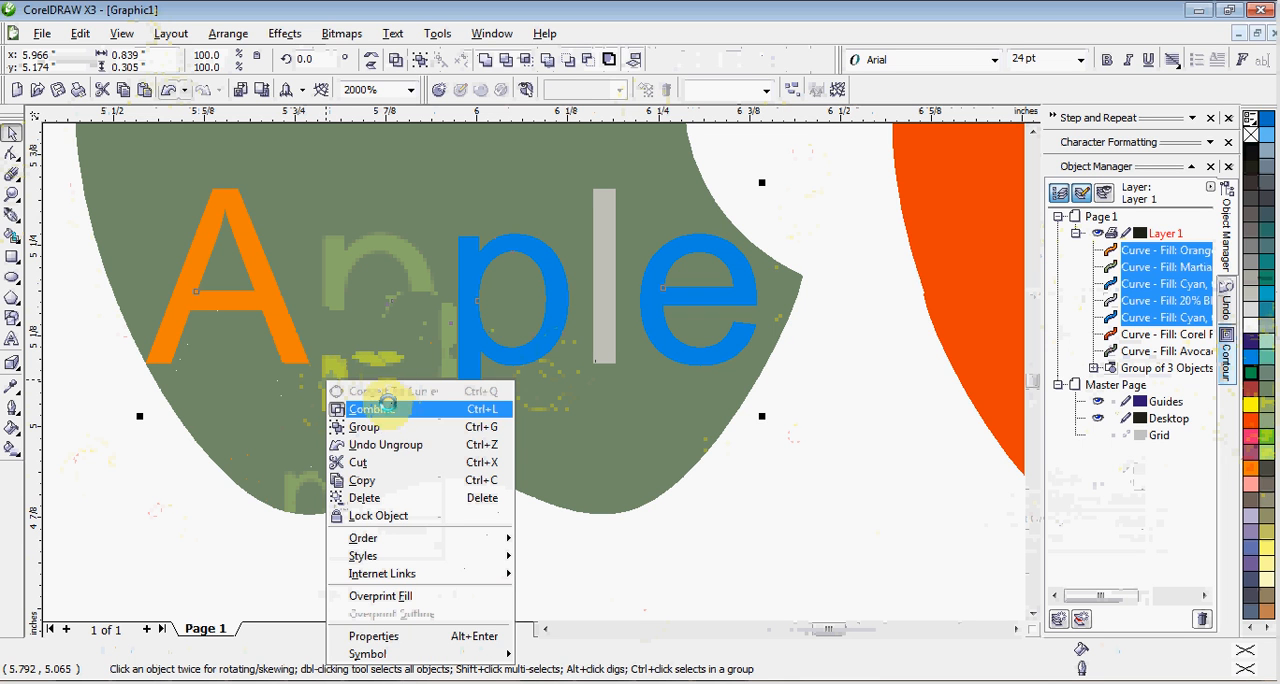
pyautogui.click(390, 409)
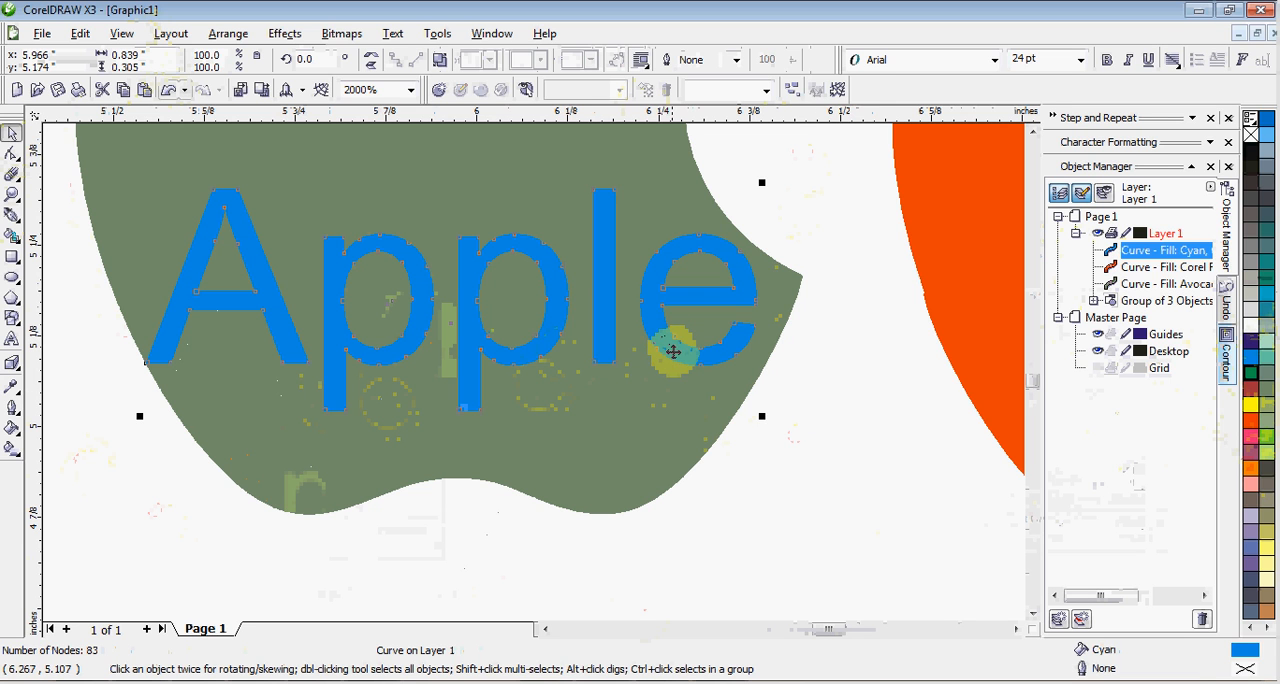
pyautogui.hotkey('ctrl', 'z')
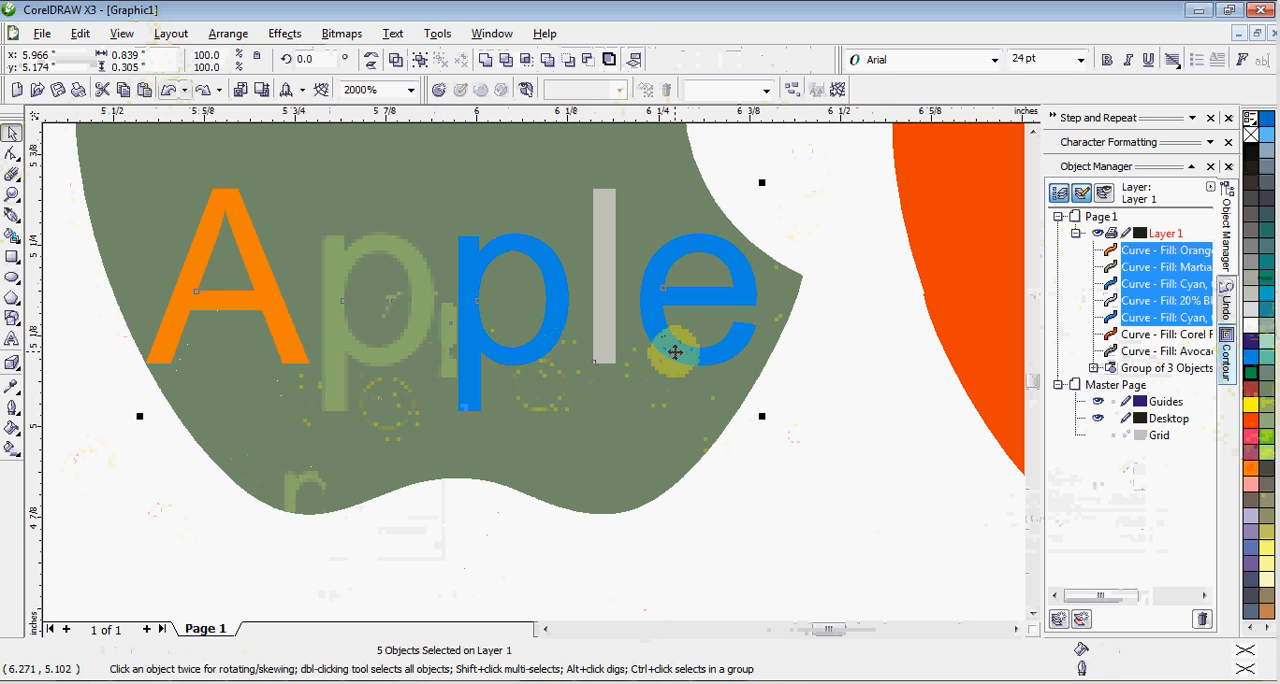
# Group the five selected letters of "Apple" again.
pyautogui.rightClick(676, 354)
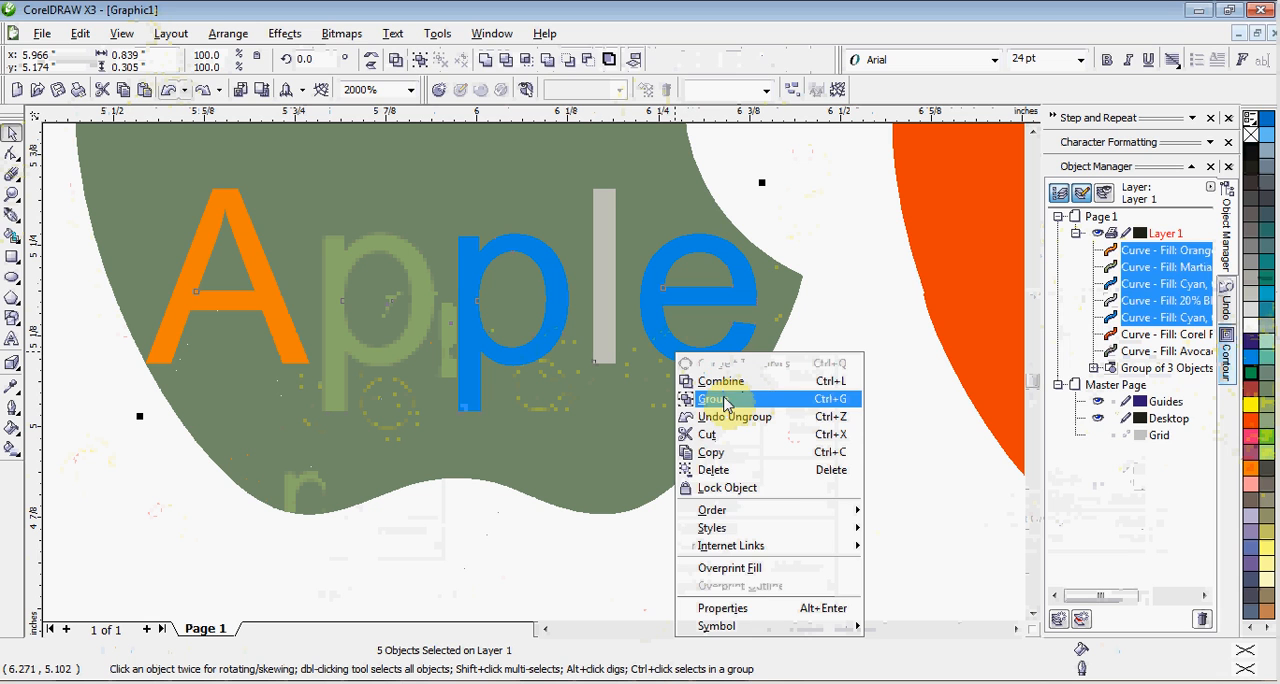
pyautogui.click(718, 399)
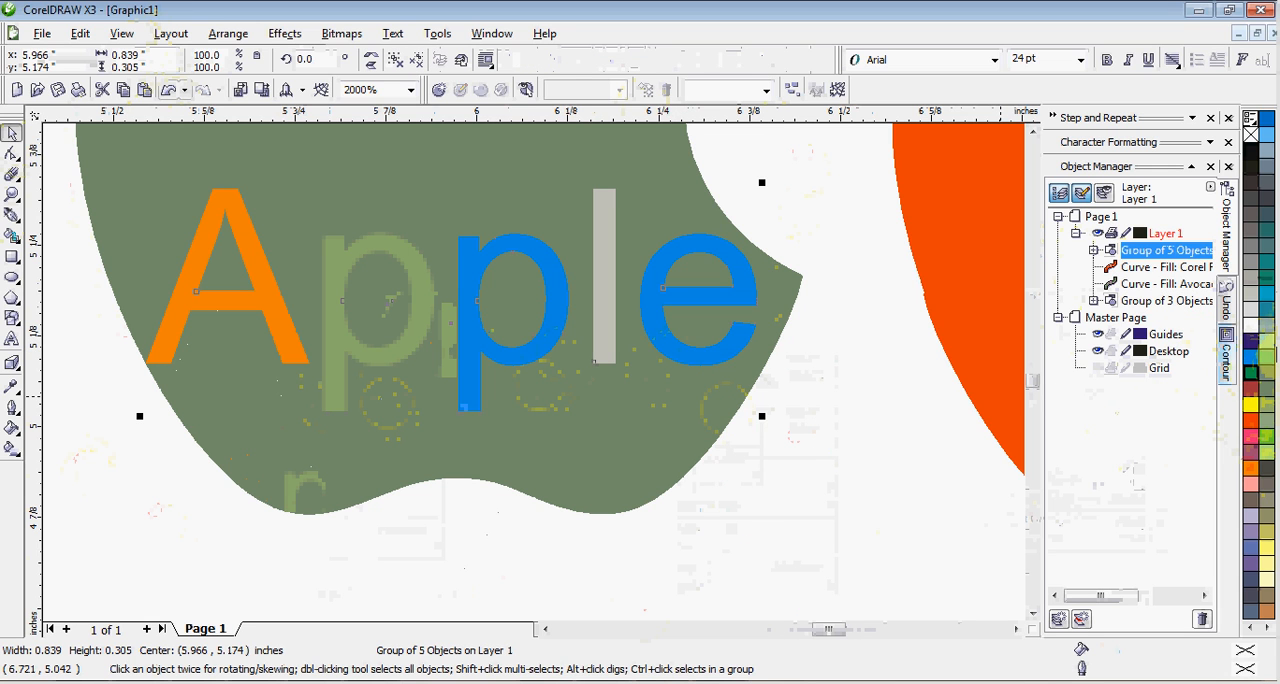
# Open the Contour settings for the grouped "Apple" lettering.
pyautogui.click(1226, 360)
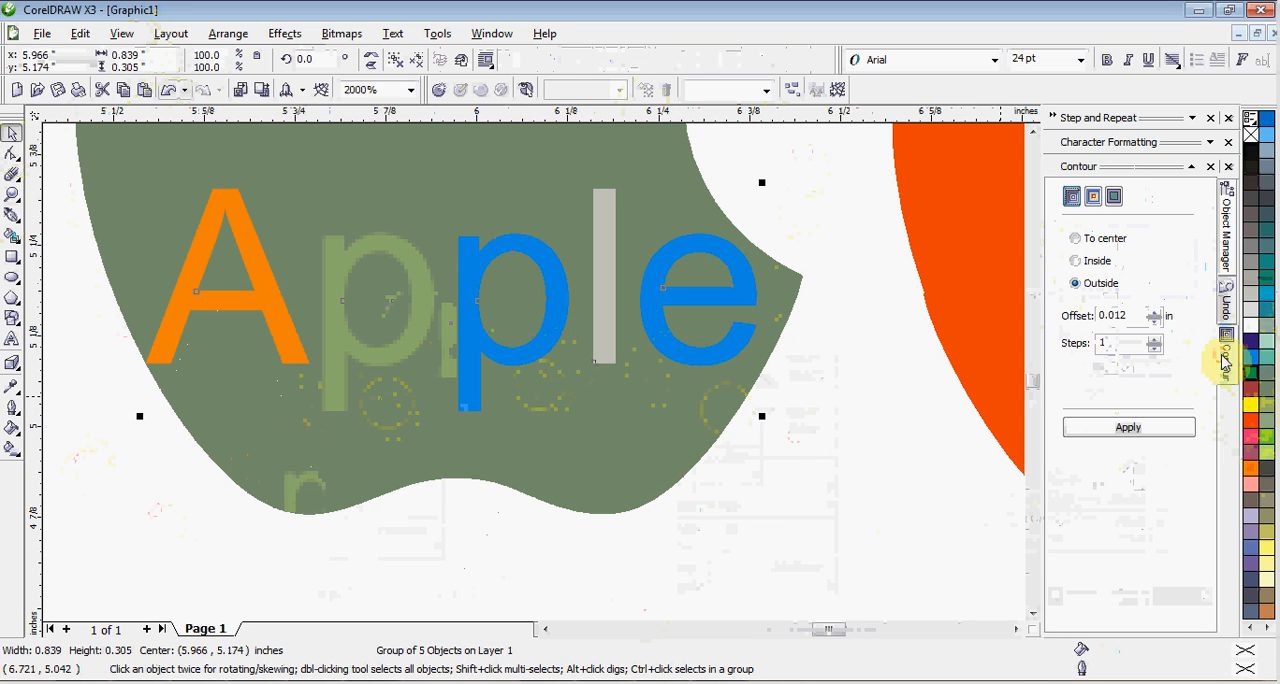